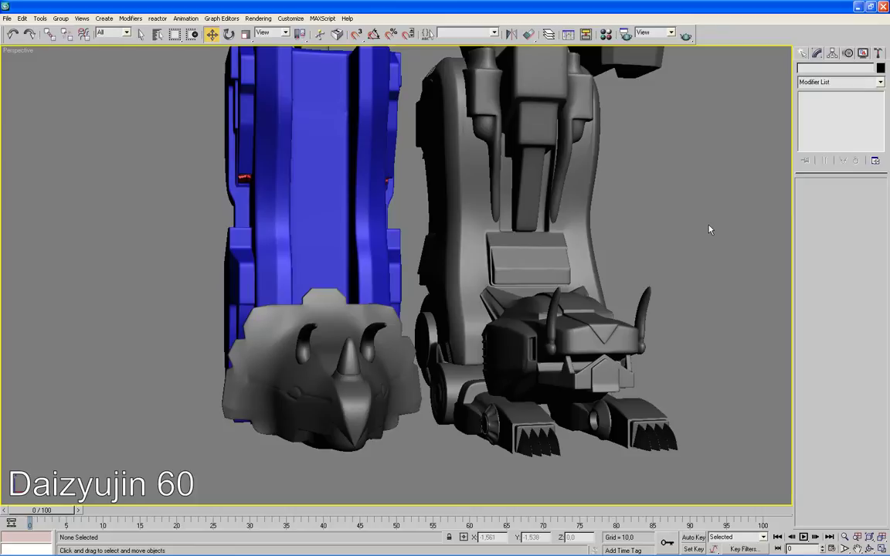
- Change Object16's object colour from blue to the grey basic colour
click(253, 134)
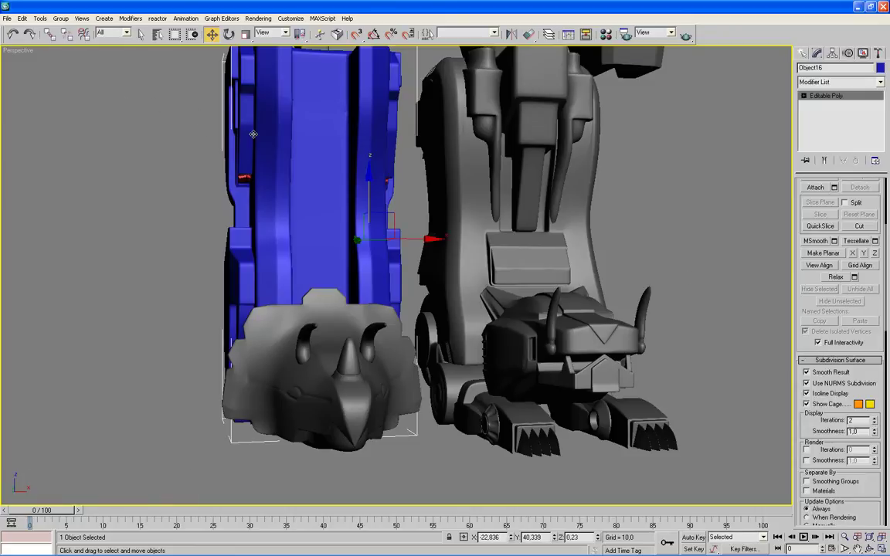
click(880, 68)
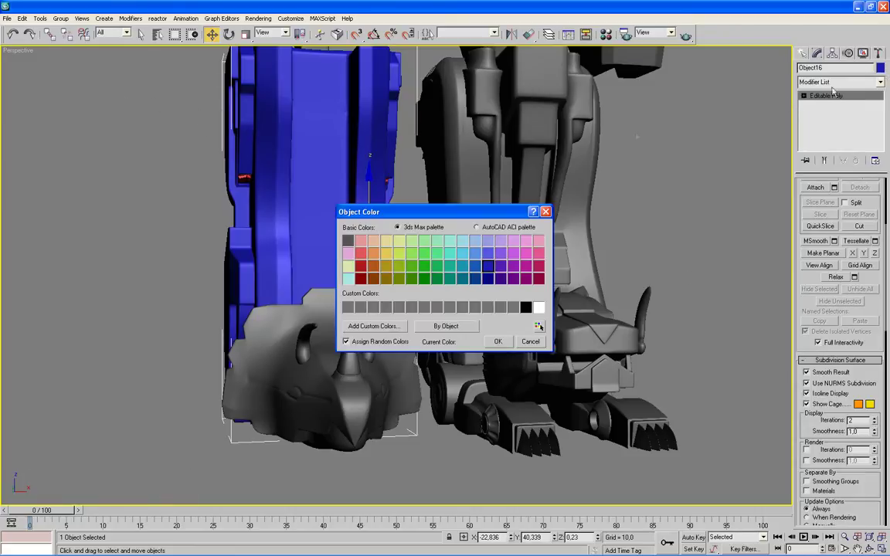
click(347, 241)
click(495, 343)
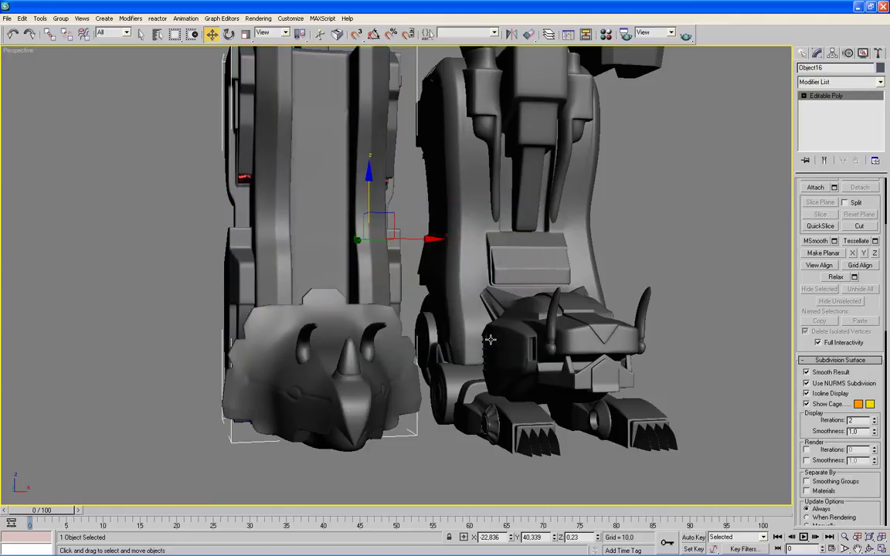
- Clear the selection, reorient the view, and select the upper leg block
click(689, 198)
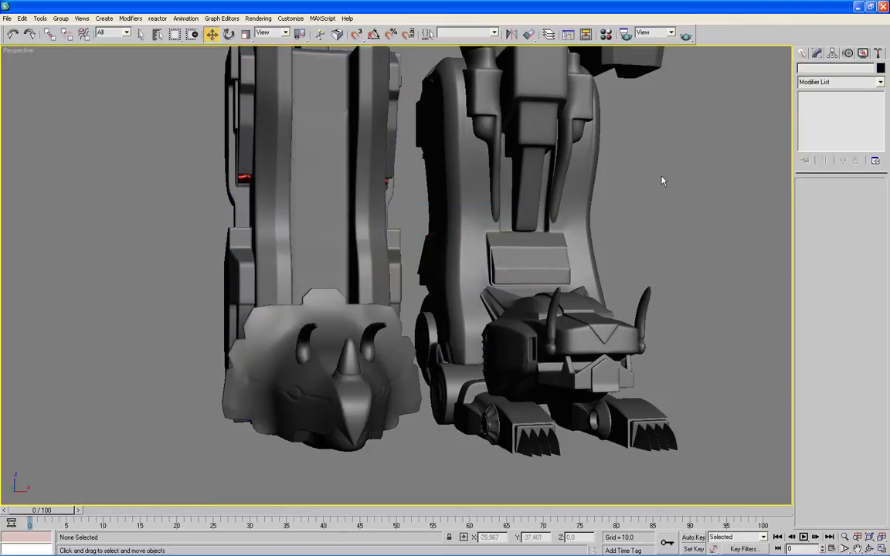
mouse_move(662, 181)
alt+middle_down()
mouse_move(658, 190)
mouse_move(521, 201)
alt+middle_up()
scroll(657, 190, down, 3)
click(479, 176)
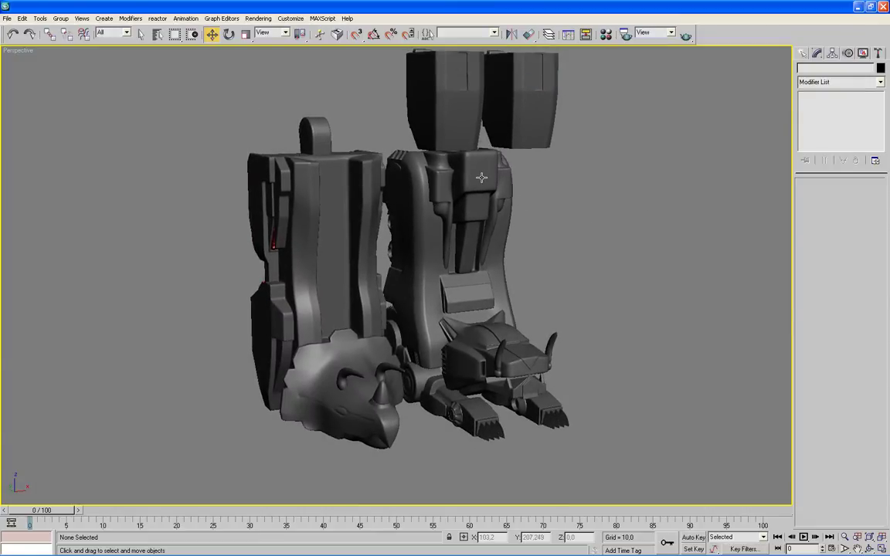
- Clone the upper leg block as an independent copy, Box214, and move it left of the legs
right_click(481, 176)
click(502, 236)
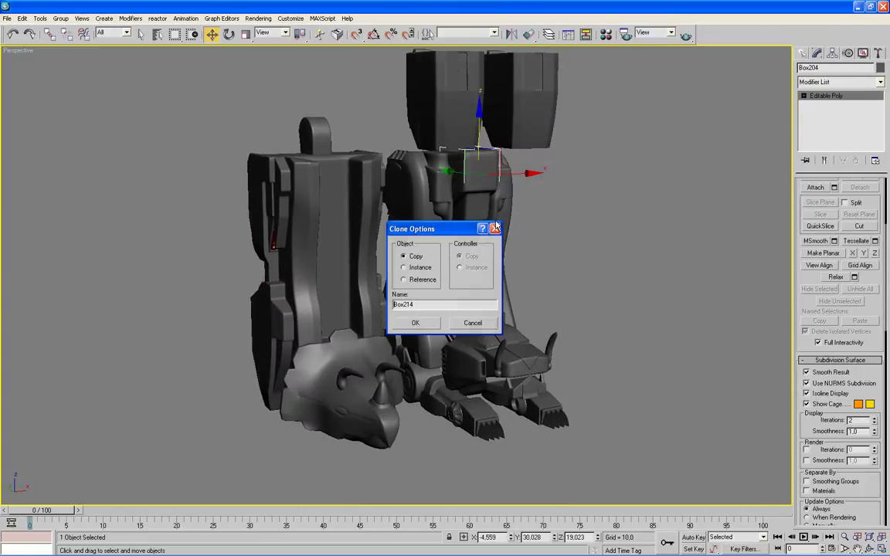
click(402, 328)
drag(533, 178, 238, 200)
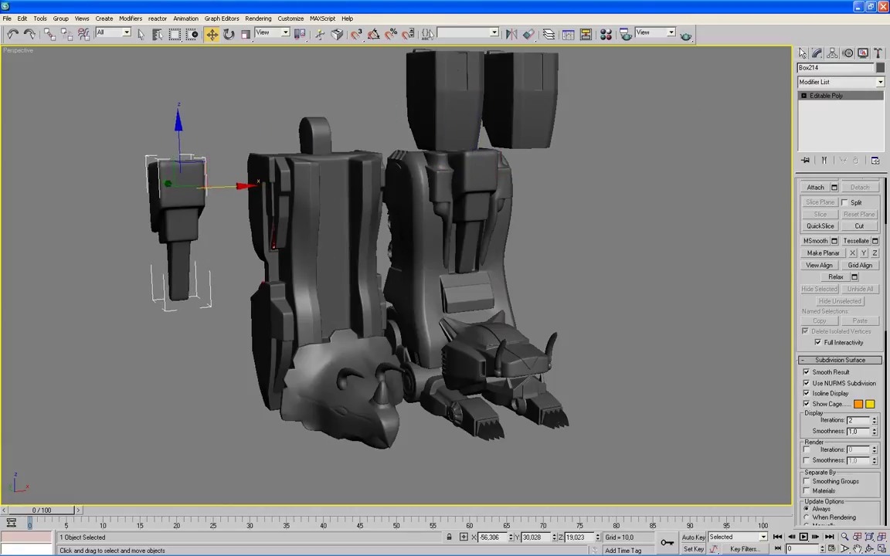
click(802, 53)
click(804, 69)
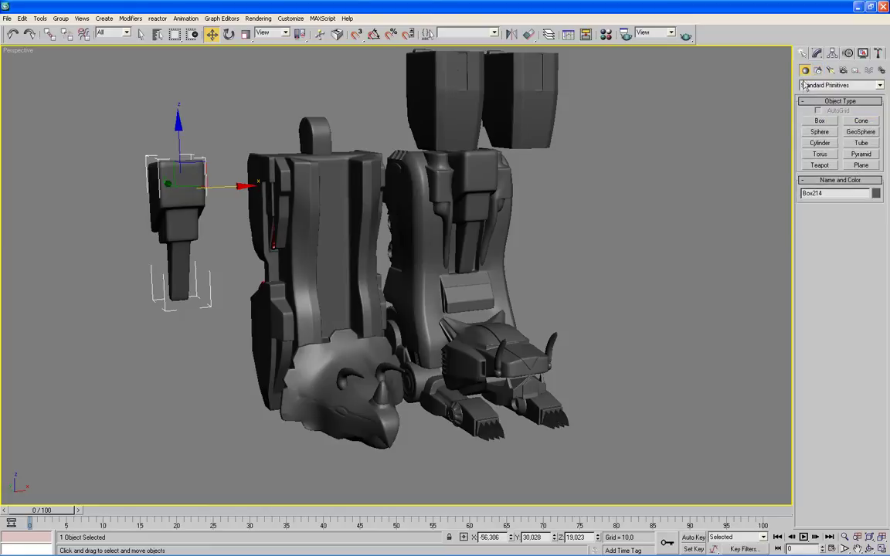
- Draw a small pink box, Box215, in the Front view and convert it to Editable Poly
key(alt+w)
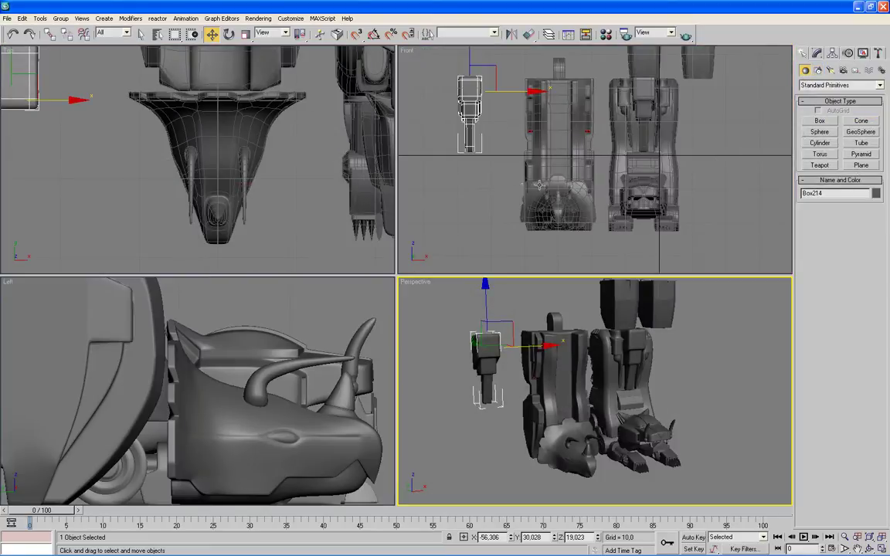
click(820, 121)
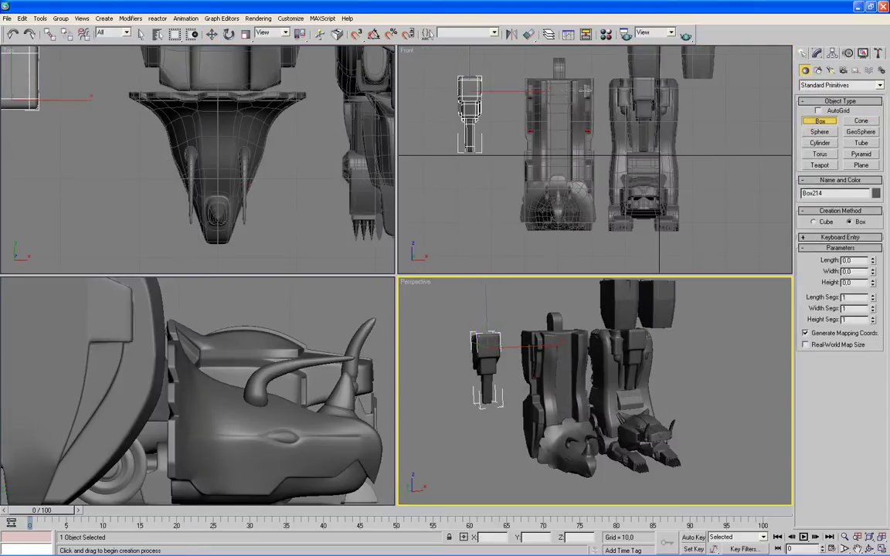
drag(492, 81, 510, 101)
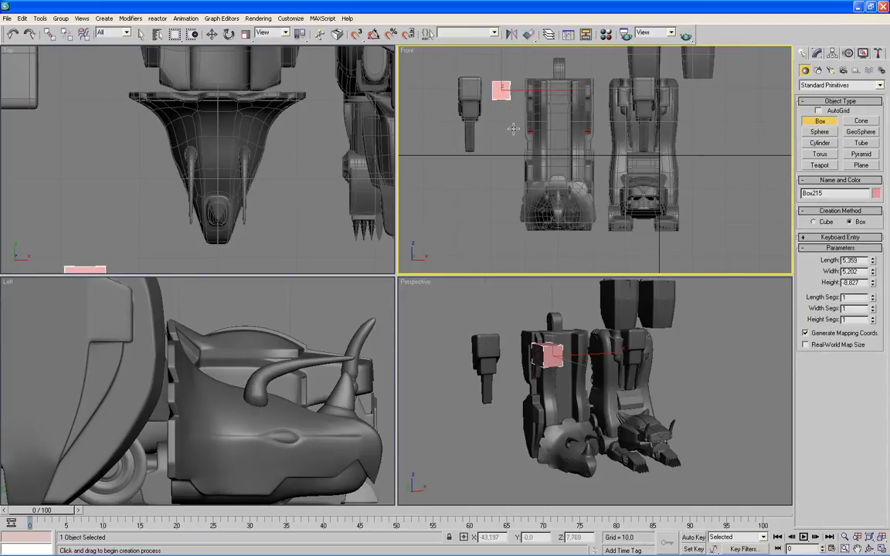
key(w)
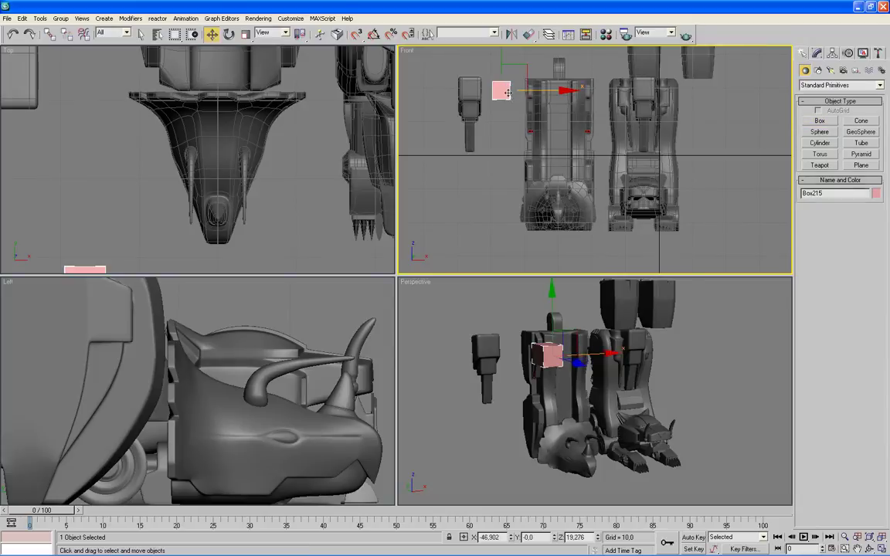
right_click(574, 90)
mouse_move(533, 180)
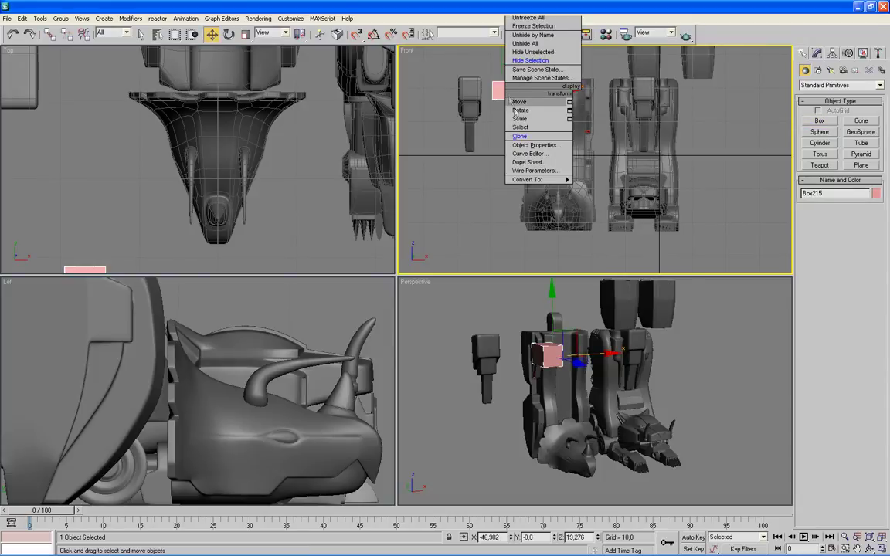
click(603, 188)
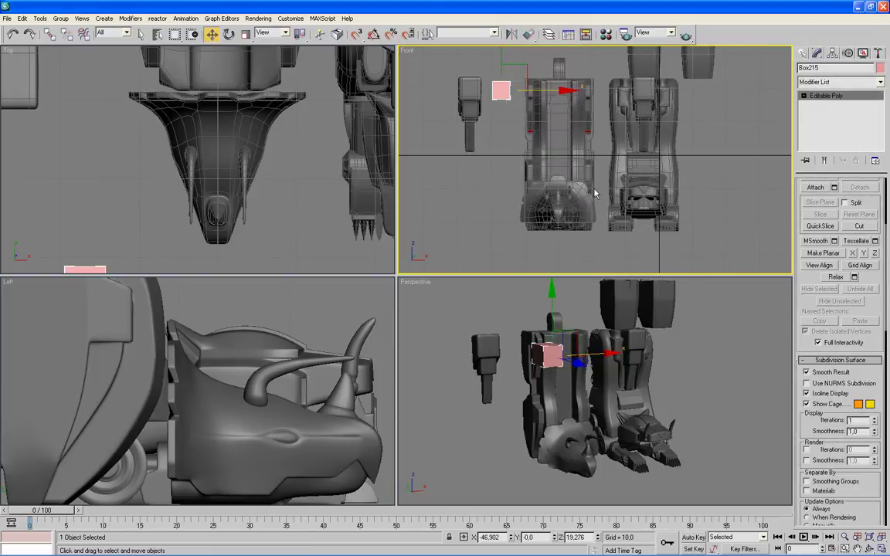
drag(797, 189, 804, 343)
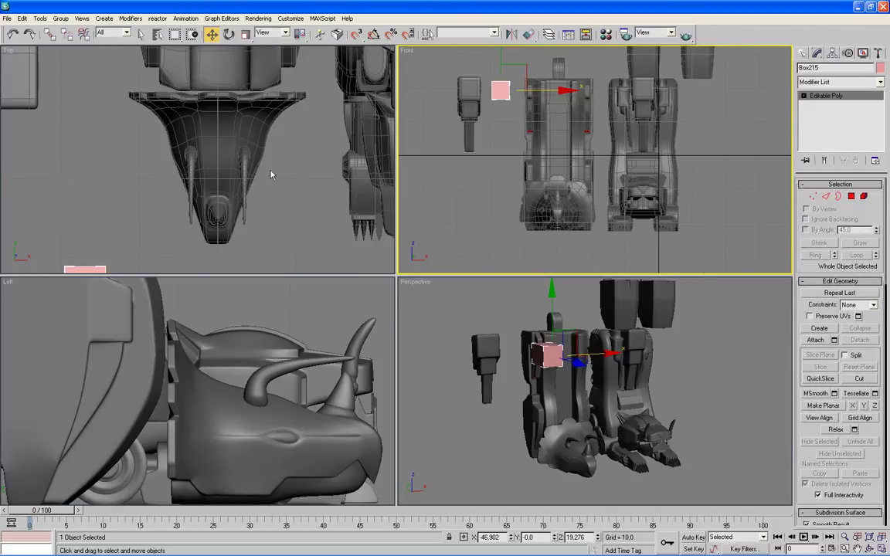
- In the Top view, move the pink box up beside the copied block
middle_drag(174, 116, 260, 138)
scroll(260, 138, down, 2)
scroll(244, 163, down, 1)
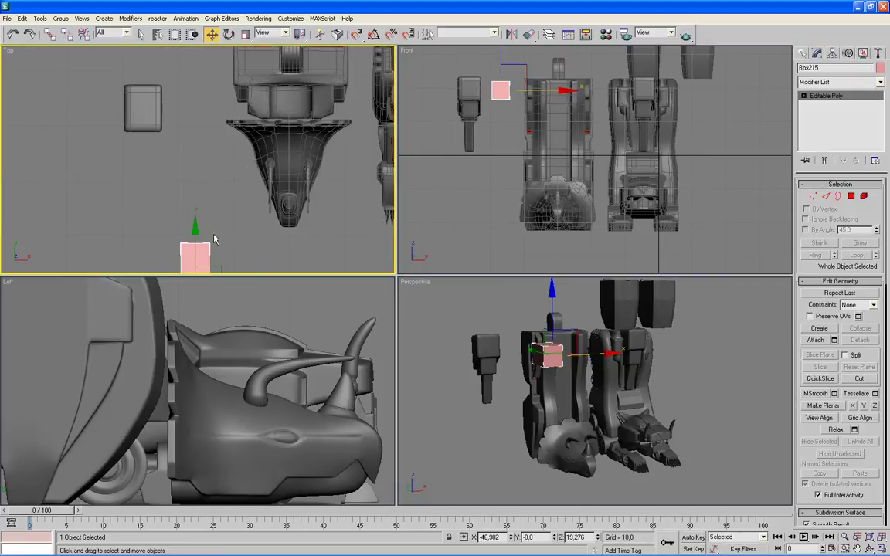
drag(216, 263, 212, 105)
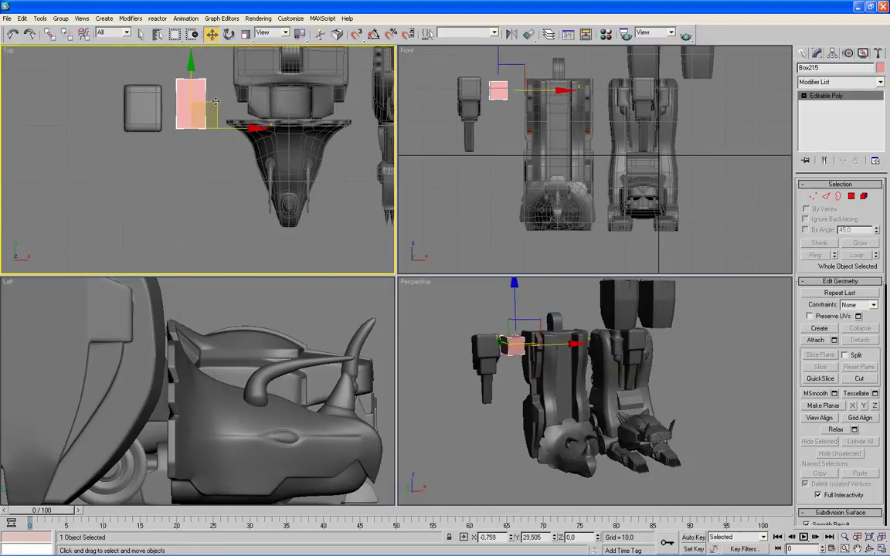
- Turn off Use NURMS Subdivision on the copied block Box214
click(138, 96)
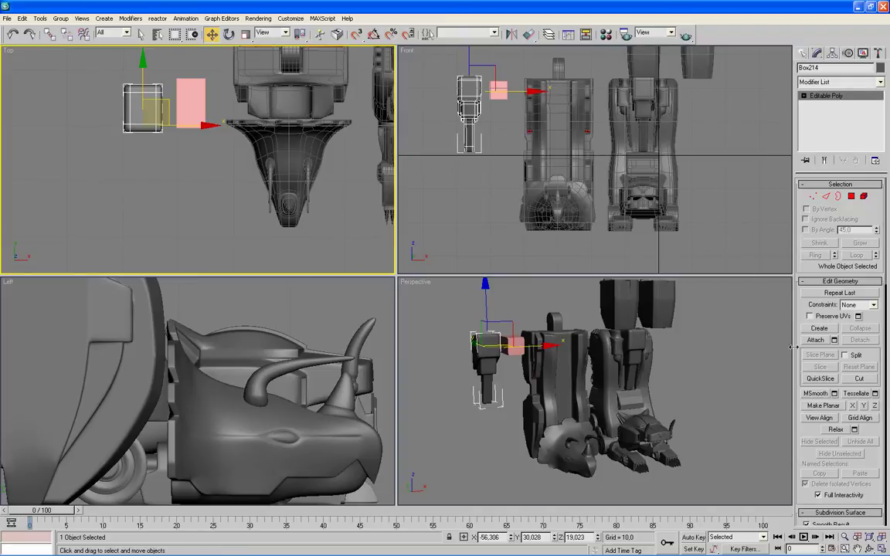
drag(800, 357, 800, 139)
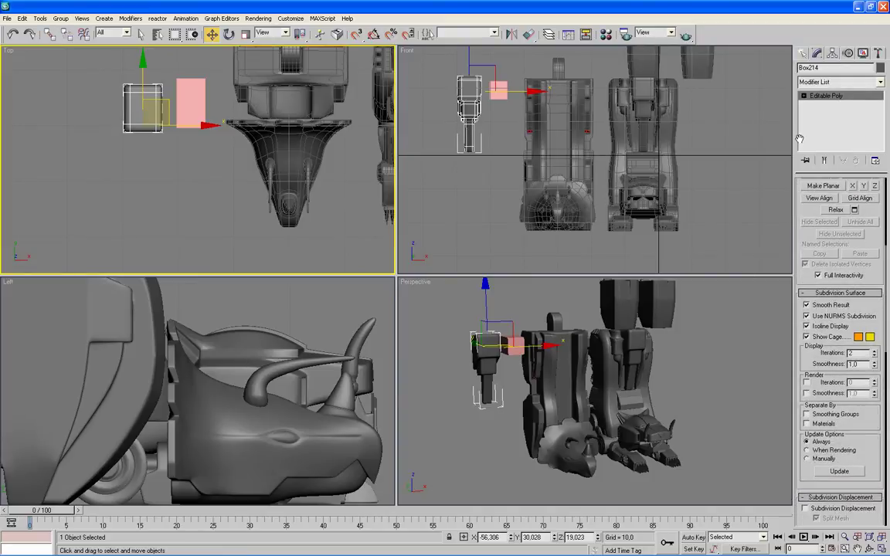
click(806, 317)
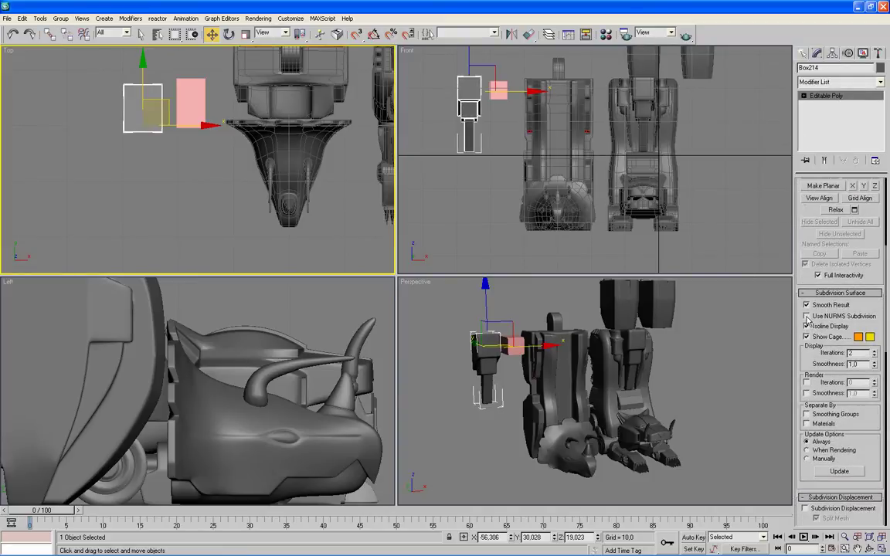
- Move the pink box left over the copied block and raise it to Z 26.696
click(196, 88)
scroll(196, 85, up, 3)
key(alt+w)
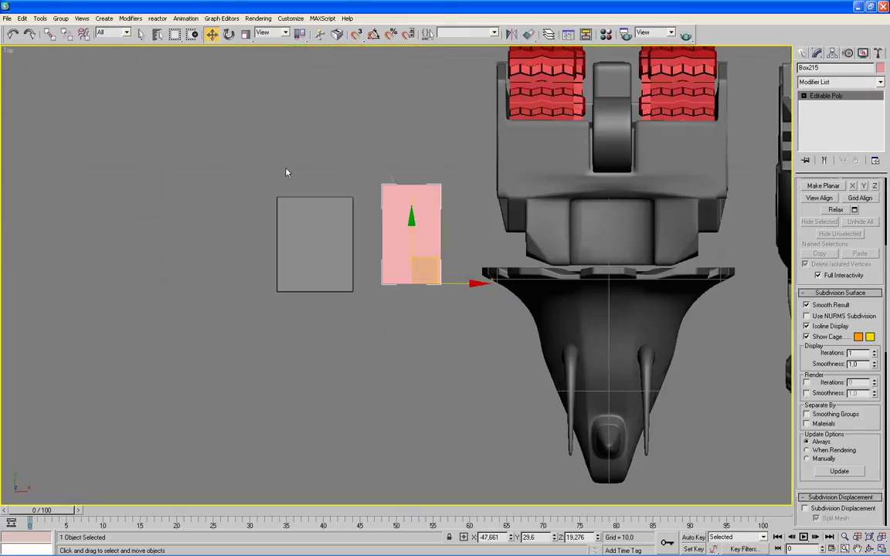
drag(797, 201, 794, 323)
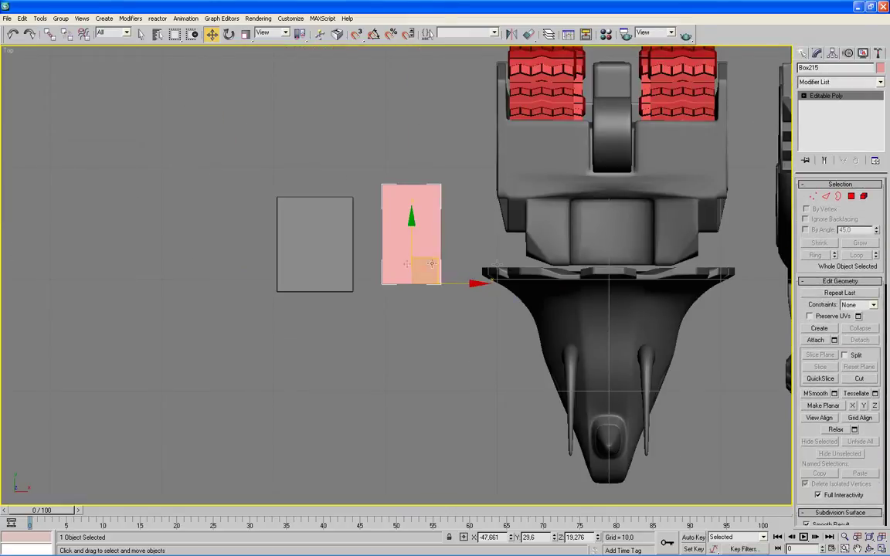
drag(433, 262, 339, 260)
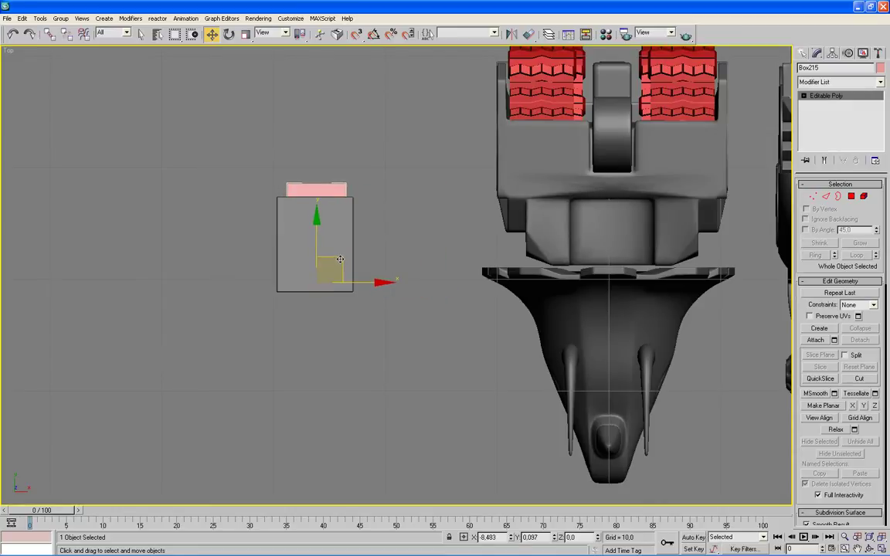
key(alt+w)
right_click(455, 298)
key(z)
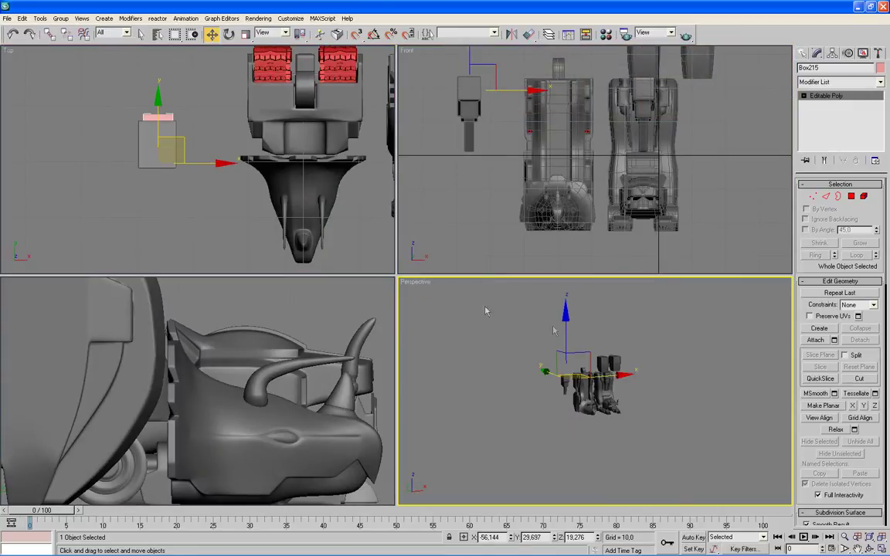
drag(567, 321, 567, 301)
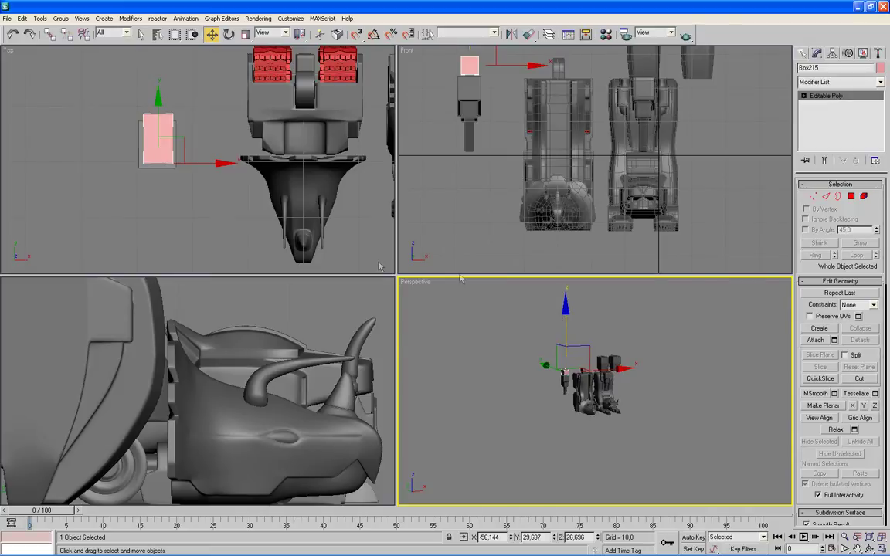
- Maximize the Top view and show it in wireframe
right_click(271, 234)
key(alt+w)
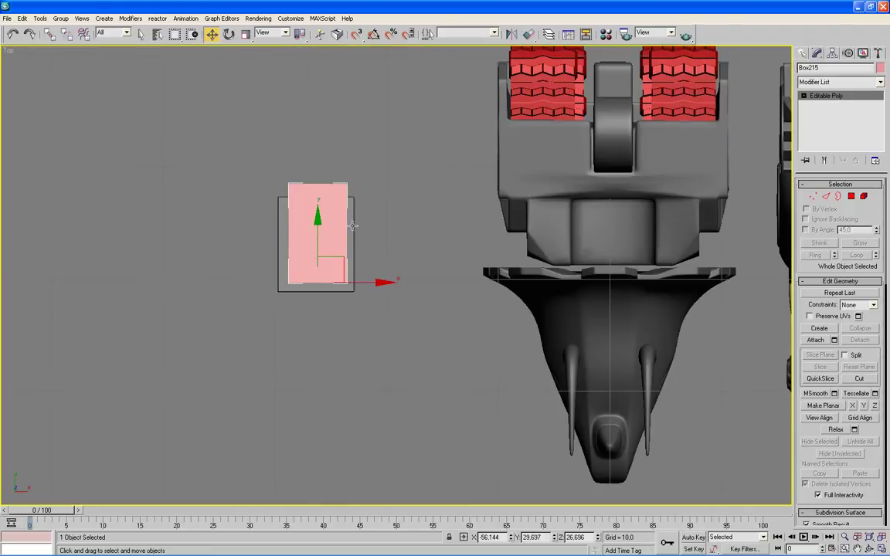
key(F3)
scroll(396, 232, up, 3)
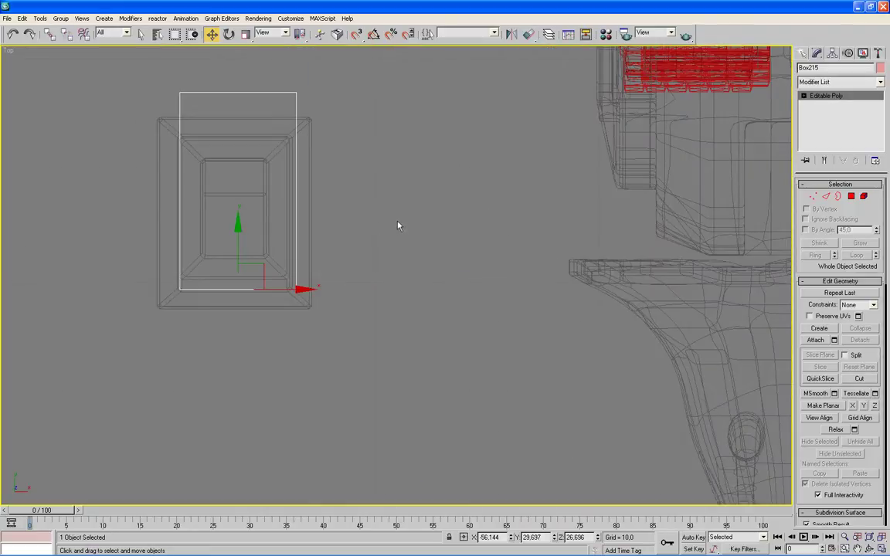
- At Vertex level, shift the box's top and bottom vertices slightly down
middle_drag(397, 224, 442, 285)
click(811, 197)
drag(372, 132, 135, 369)
drag(281, 187, 281, 203)
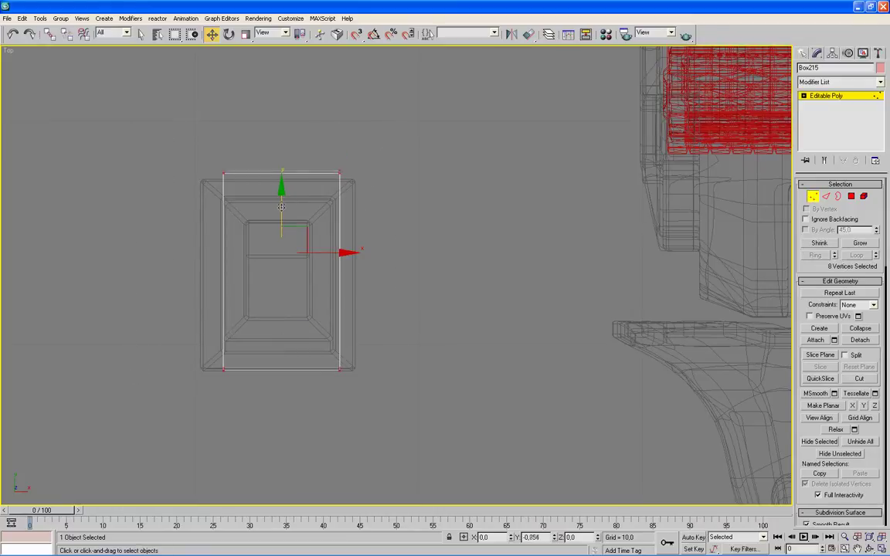
scroll(281, 203, up, 5)
mouse_move(278, 213)
middle_down()
mouse_move(492, 244)
mouse_move(499, 259)
middle_up()
drag(372, 274, 372, 274)
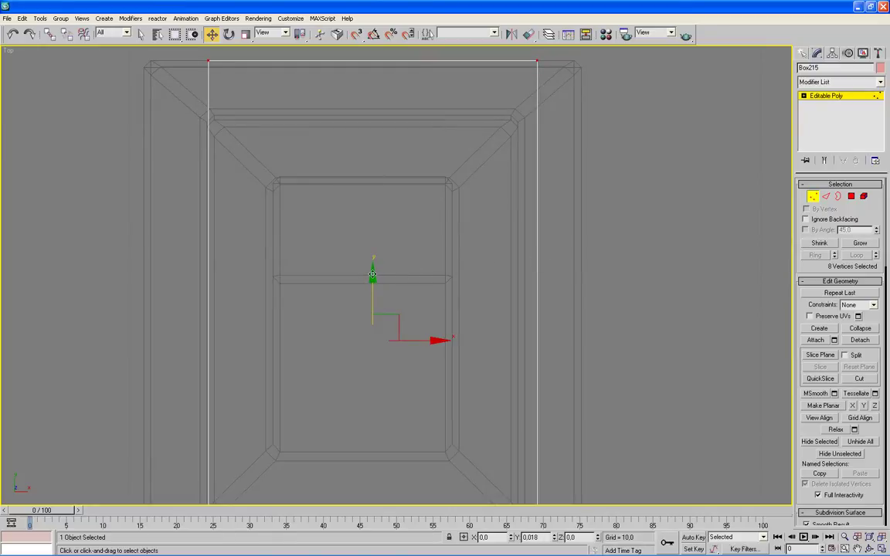
scroll(372, 275, down, 5)
middle_drag(374, 274, 526, 256)
- Move the box's bottom-edge vertices up to line up with the block
drag(491, 298, 312, 341)
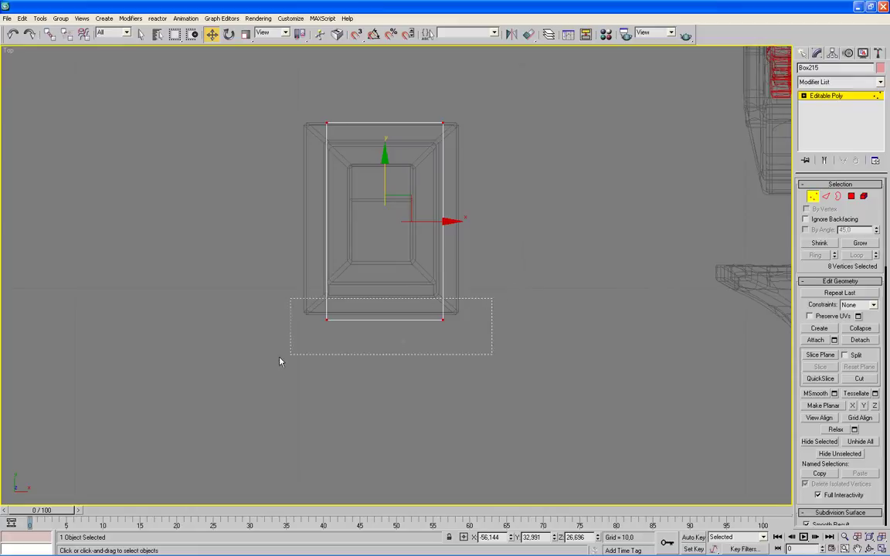
scroll(313, 337, up, 2)
scroll(314, 338, up, 4)
middle_drag(338, 334, 430, 153)
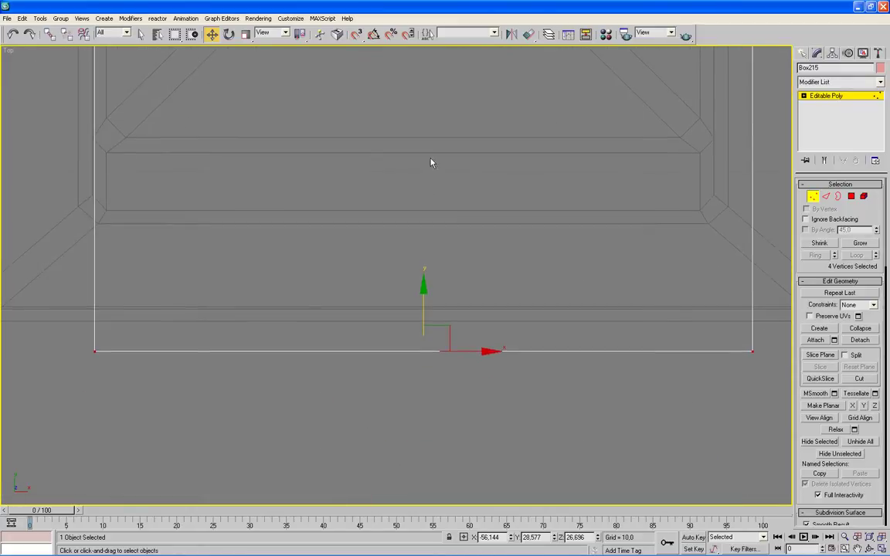
drag(423, 292, 382, 247)
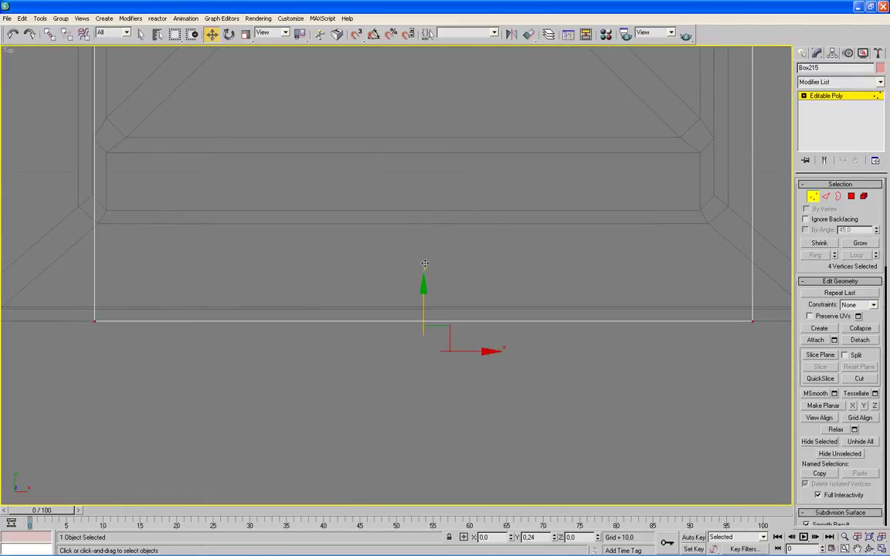
scroll(400, 253, down, 4)
scroll(399, 252, down, 3)
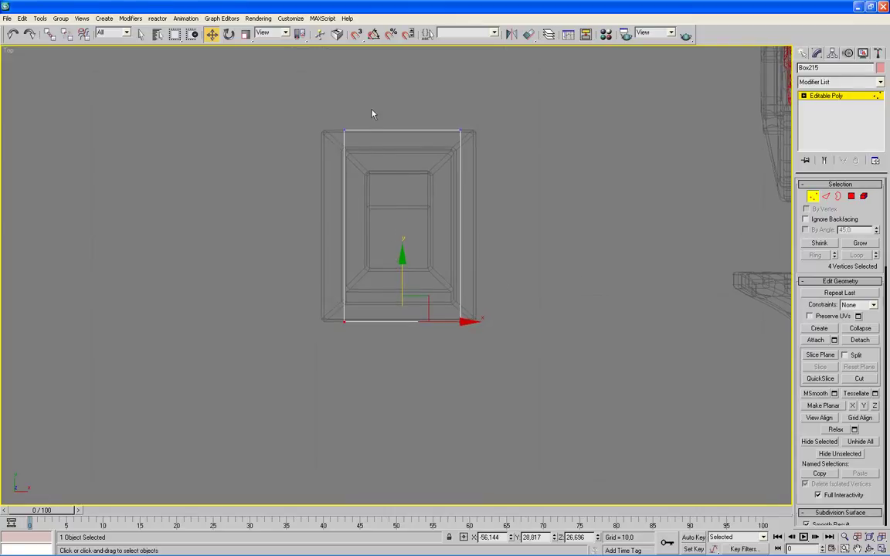
- Slide the box's left-edge vertices outward to the left
drag(373, 112, 245, 357)
scroll(332, 278, up, 3)
drag(361, 177, 311, 177)
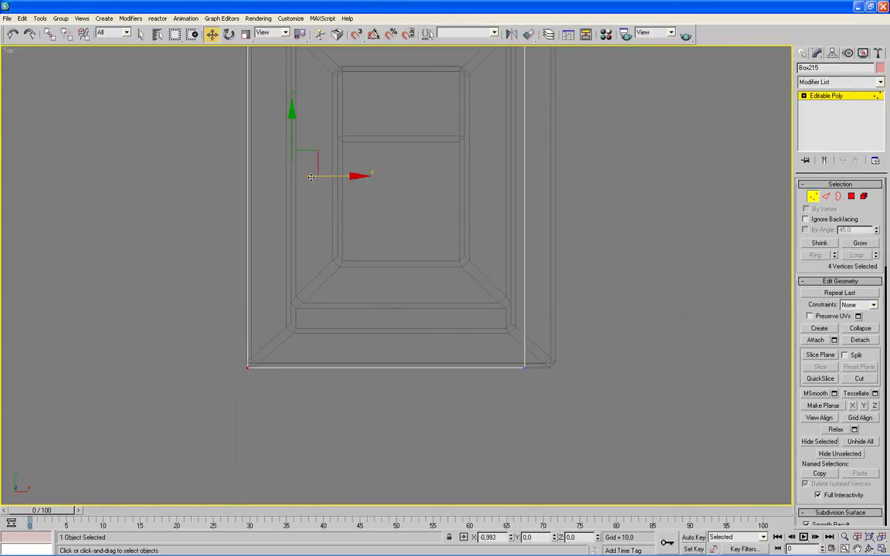
drag(311, 177, 270, 177)
middle_drag(408, 195, 354, 238)
scroll(366, 242, down, 2)
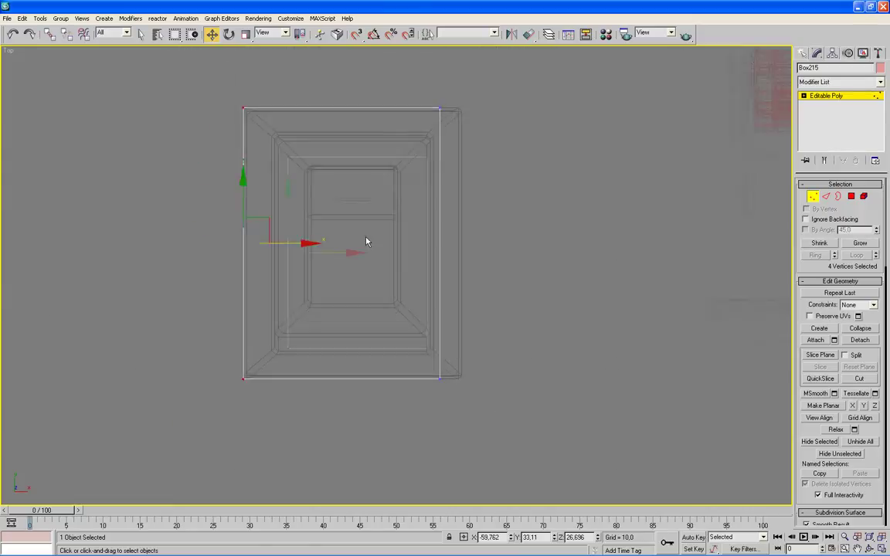
scroll(366, 241, down, 2)
- Slide the box's right-edge vertices outward to the right
drag(483, 126, 373, 377)
drag(487, 252, 501, 252)
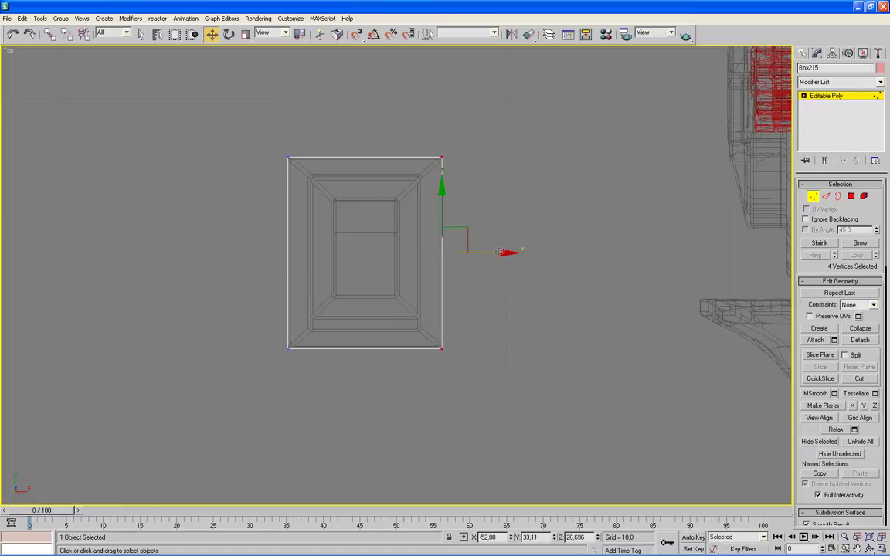
scroll(501, 252, up, 5)
middle_drag(532, 254, 473, 276)
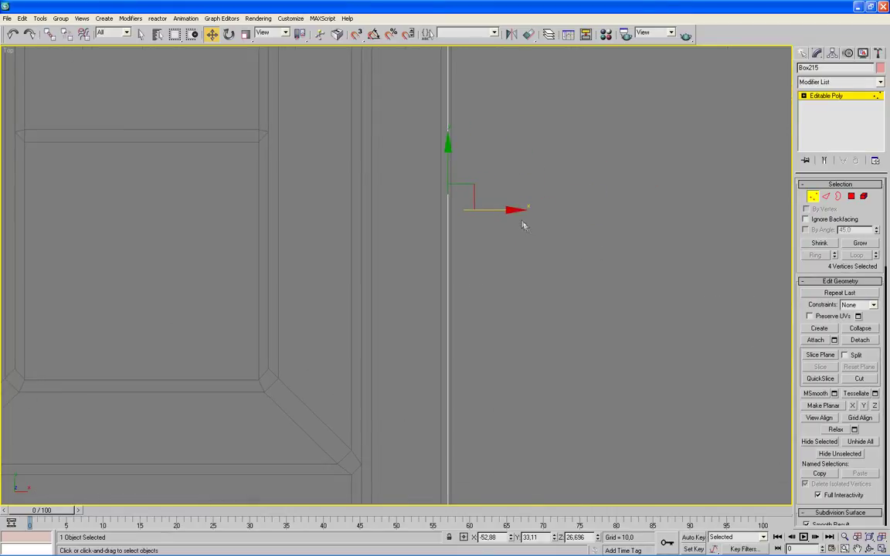
scroll(493, 230, down, 4)
scroll(489, 238, down, 1)
key(alt+w)
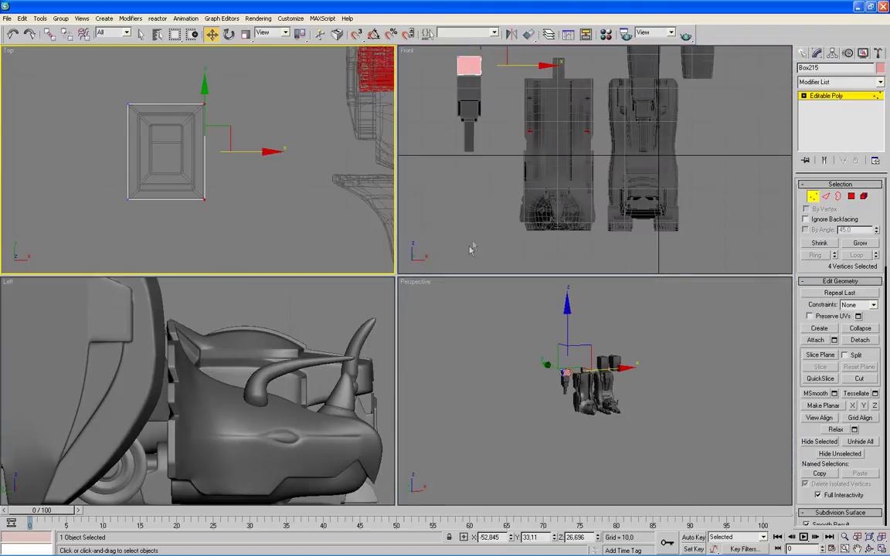
- In a maximized wireframe Front view, lower all of the box's vertices slightly
right_click(475, 232)
key(alt+w)
middle_drag(428, 215, 479, 243)
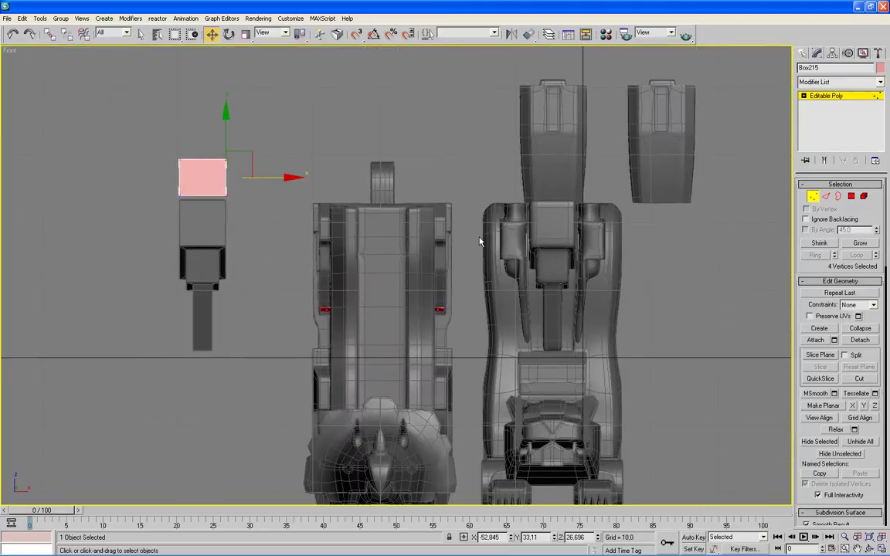
key(F3)
mouse_move(398, 218)
middle_down()
mouse_move(459, 242)
mouse_move(506, 244)
middle_up()
ctrl+drag(362, 158, 282, 224)
drag(314, 144, 314, 187)
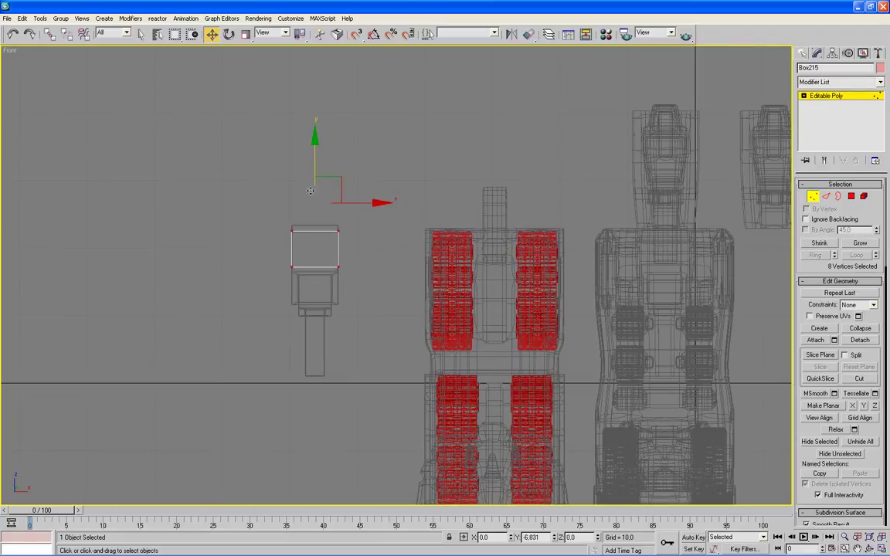
- Raise the box's top-edge vertices in the Front view
scroll(366, 212, up, 5)
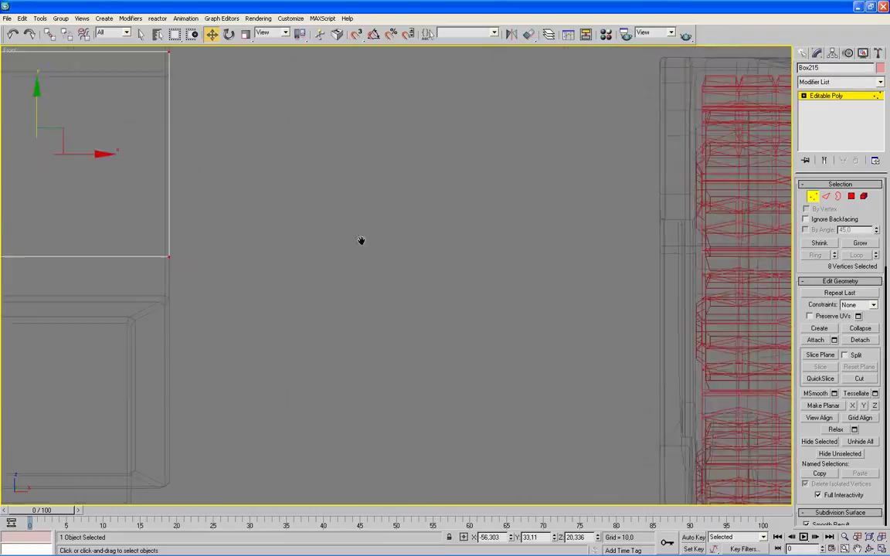
middle_drag(361, 242, 549, 363)
scroll(497, 317, up, 2)
middle_drag(497, 317, 582, 344)
drag(585, 159, 150, 230)
drag(306, 142, 308, 121)
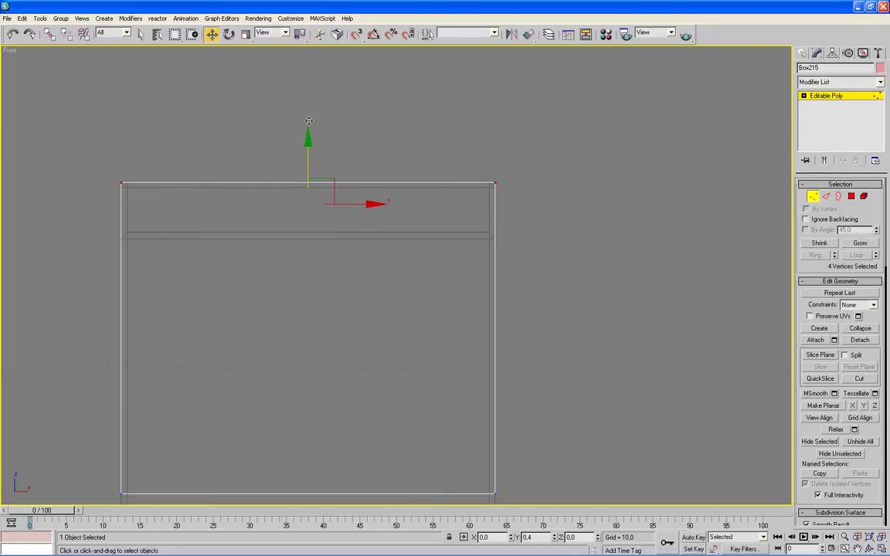
middle_drag(651, 441, 635, 224)
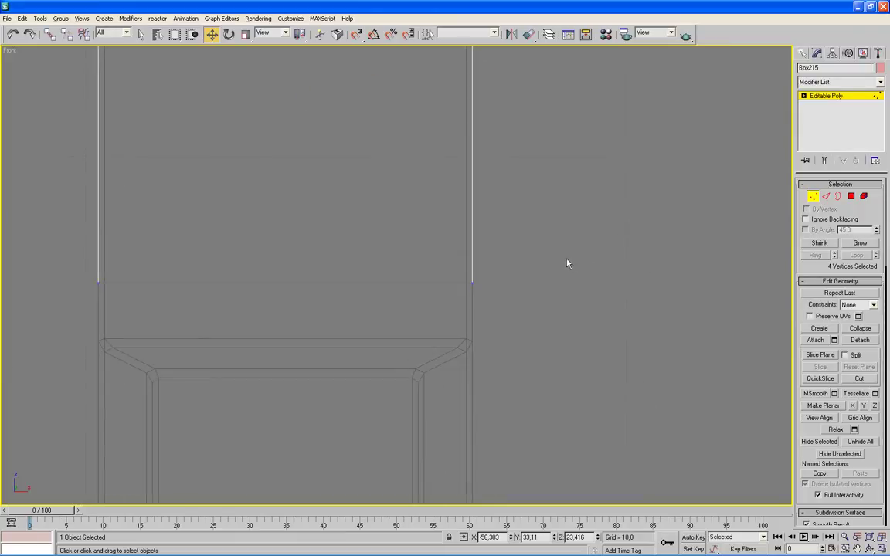
key(alt+w)
- Check the box in Perspective, then select its bottom-edge vertices in the Front view
right_click(497, 404)
key(alt+w)
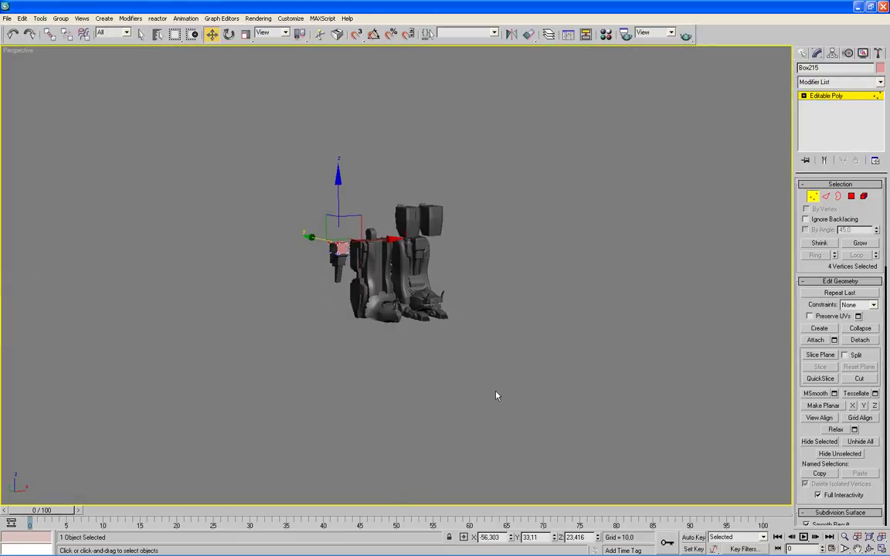
scroll(497, 396, up, 4)
scroll(494, 390, up, 1)
scroll(491, 385, up, 2)
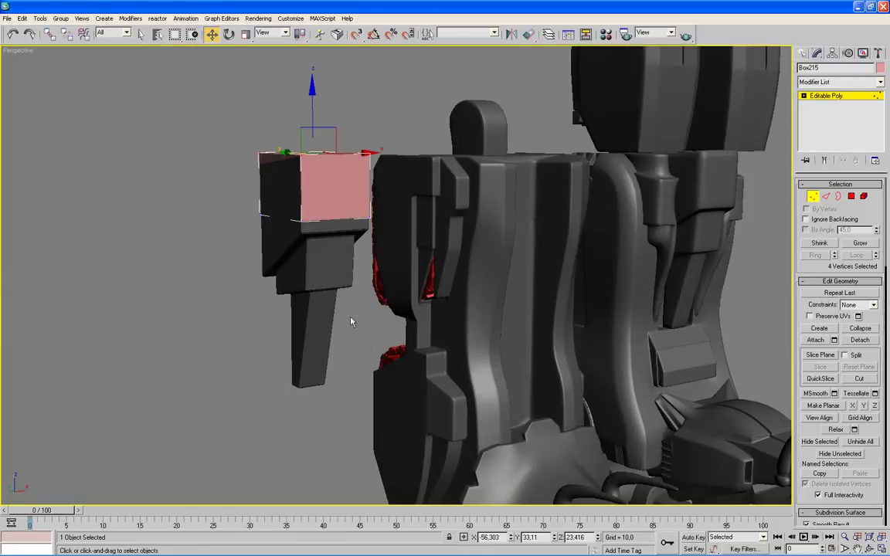
key(alt+w)
right_click(614, 147)
scroll(612, 164, down, 2)
drag(630, 166, 460, 224)
middle_drag(464, 236, 464, 187)
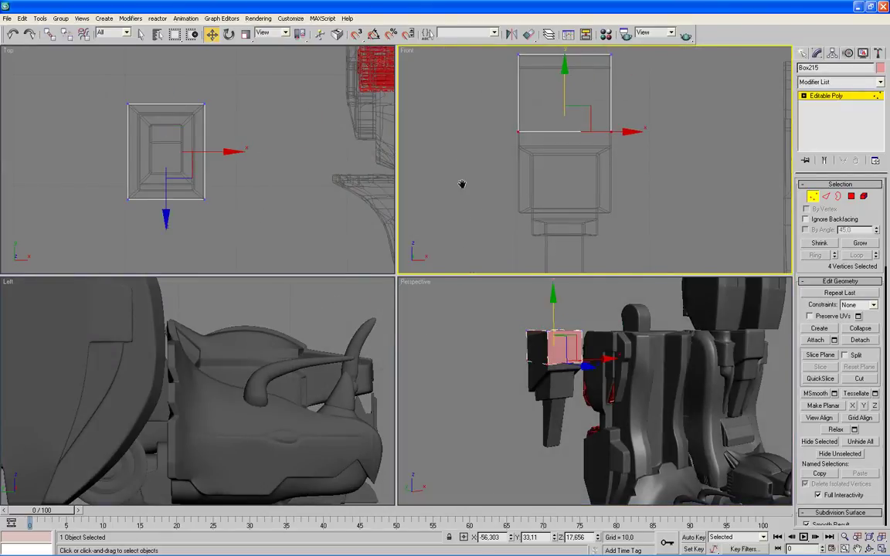
- Lower the selected bottom-edge vertices slightly in a wireframe Left view
right_click(268, 293)
scroll(268, 348, down, 4)
middle_drag(268, 391, 265, 438)
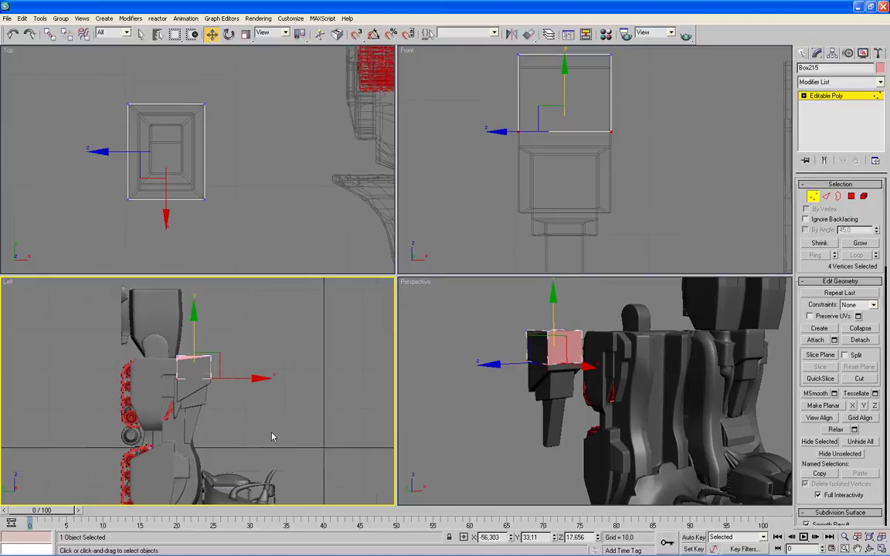
scroll(271, 433, up, 3)
scroll(271, 432, up, 3)
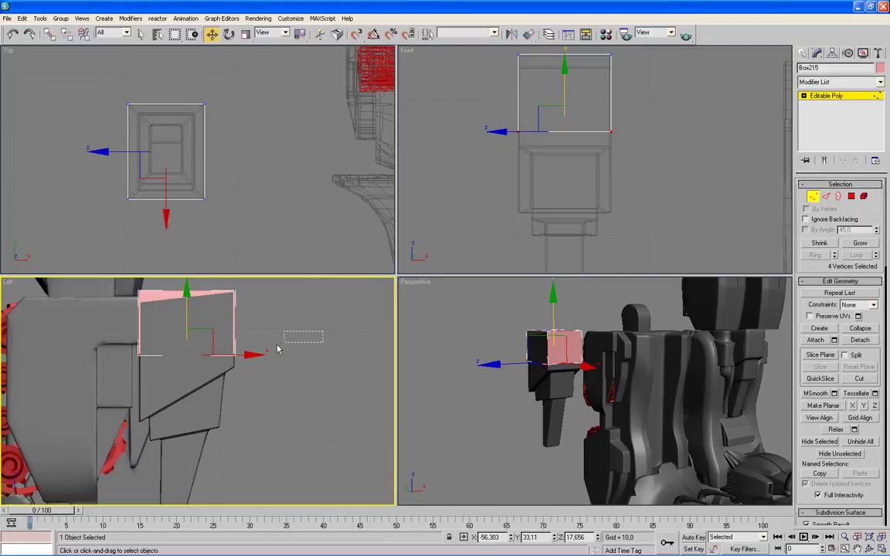
key(alt+w)
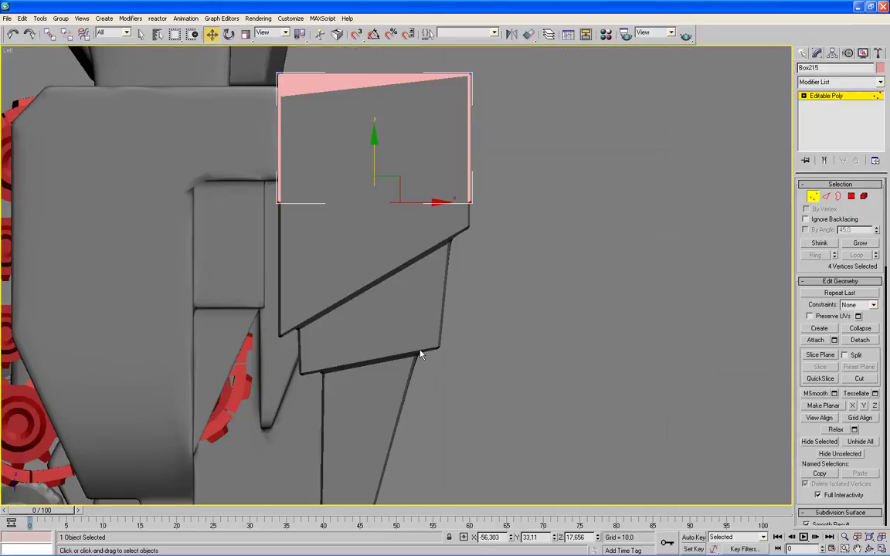
key(F3)
drag(377, 143, 386, 174)
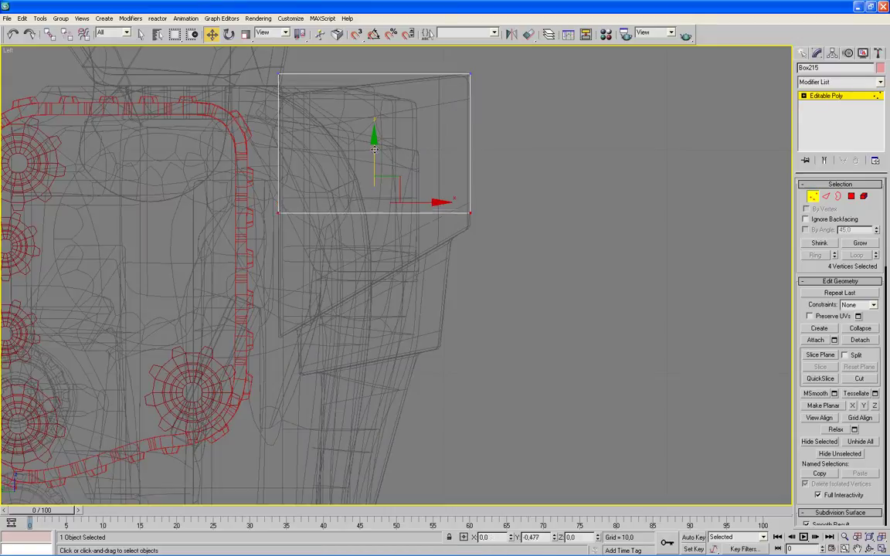
scroll(387, 185, up, 4)
middle_drag(397, 180, 419, 356)
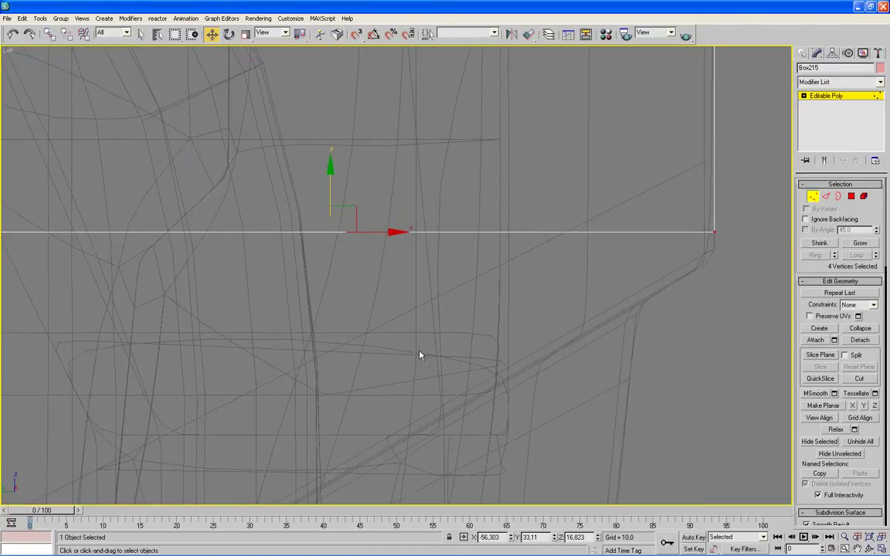
drag(331, 171, 331, 188)
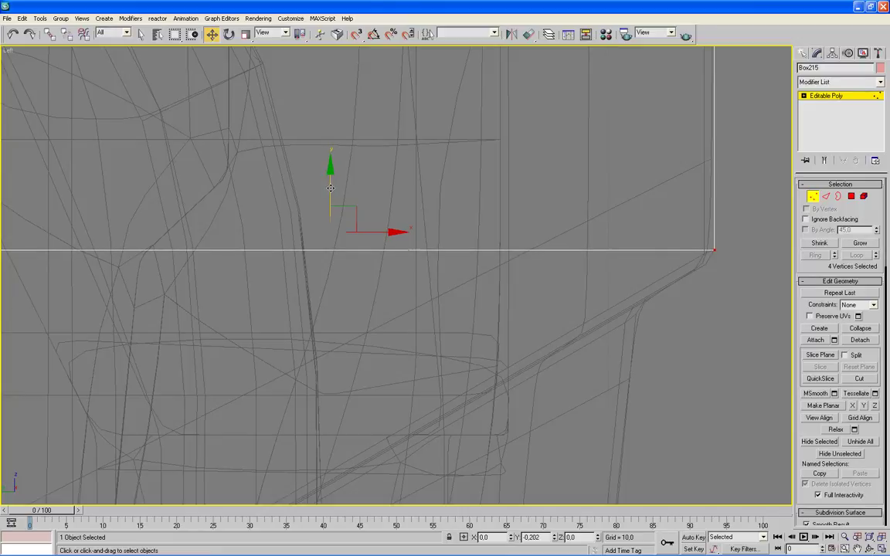
scroll(469, 240, down, 3)
- Pull the box's left bottom corner vertices down 5 units
drag(263, 232, 152, 313)
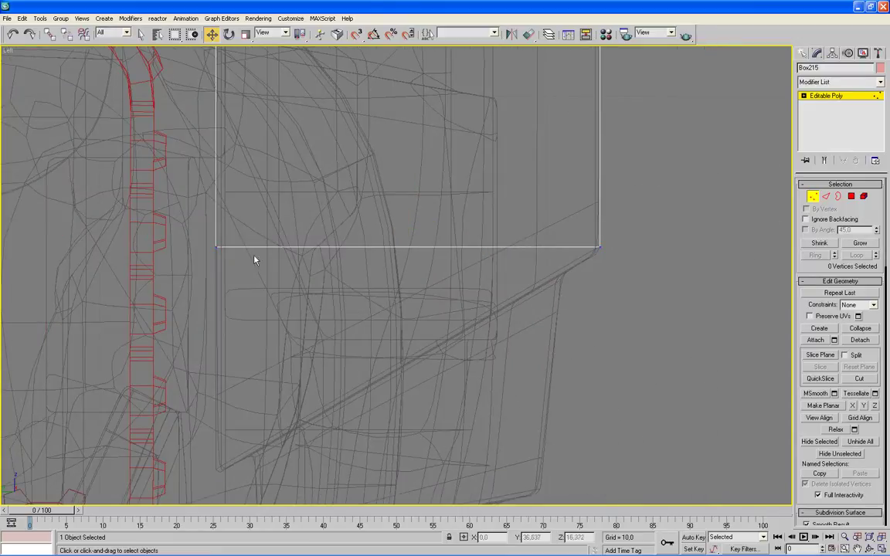
drag(217, 196, 221, 414)
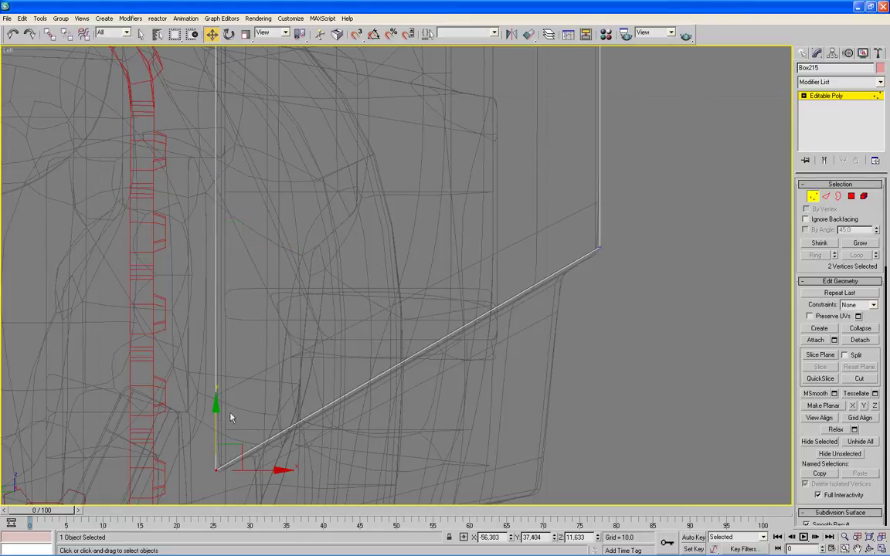
click(852, 198)
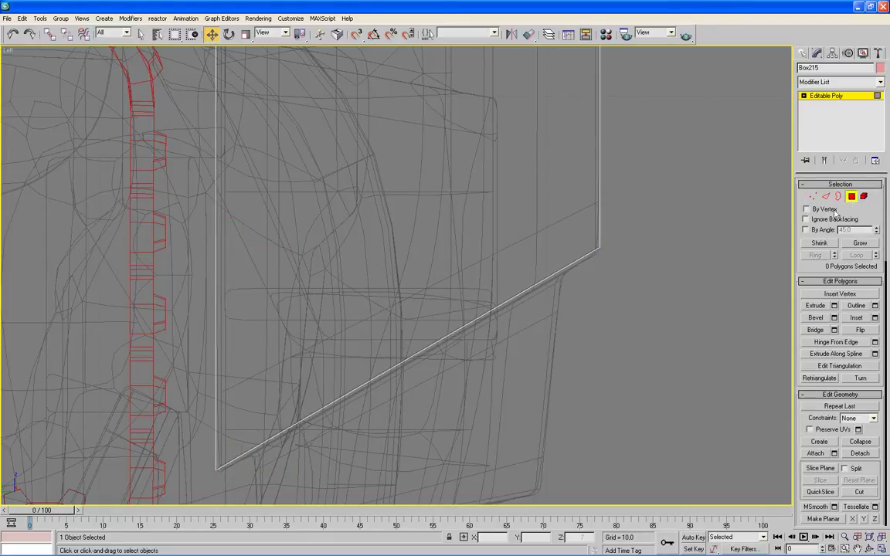
- Select the pink box's bottom face in a wireframe Perspective view
key(alt+w)
click(431, 387)
key(alt+w)
mouse_move(433, 391)
alt+middle_down()
mouse_move(432, 372)
mouse_move(393, 344)
alt+middle_up()
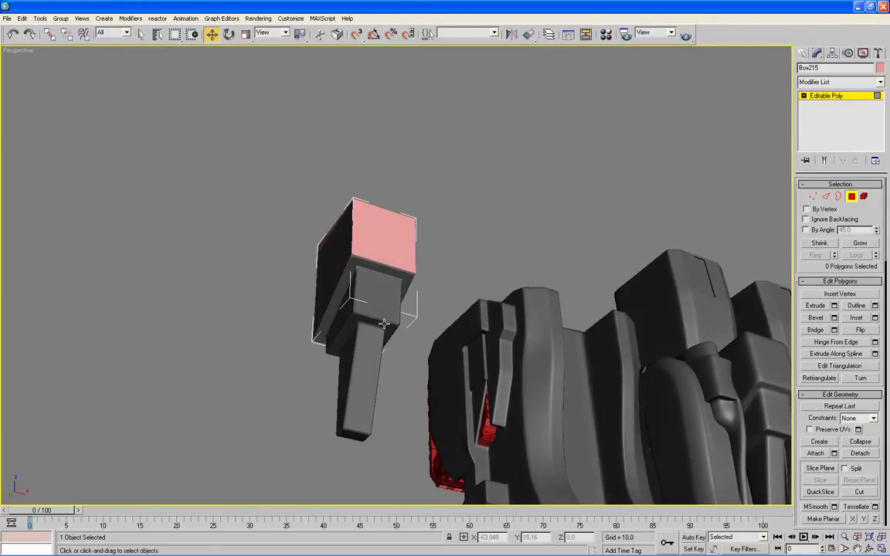
key(F3)
click(354, 276)
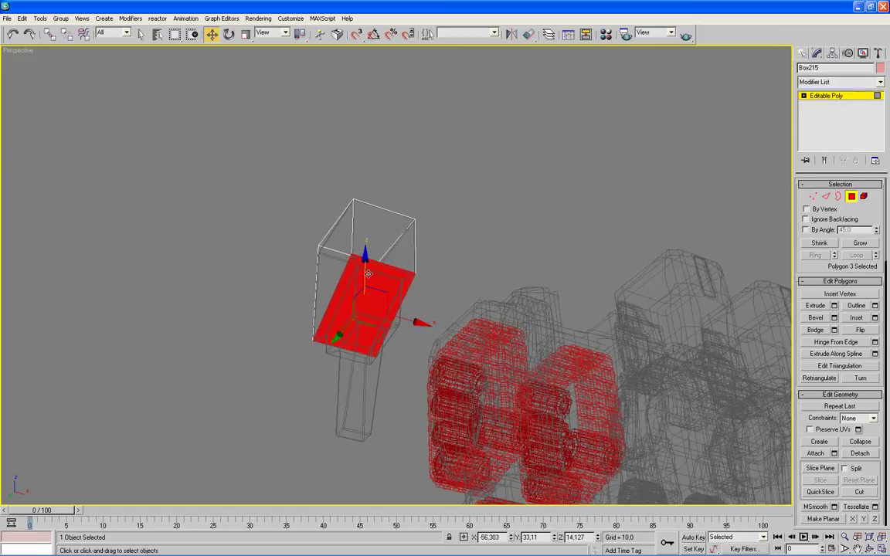
- Move the whole pink box onto the robot's leg at X -29.22, shown smooth shaded
click(851, 197)
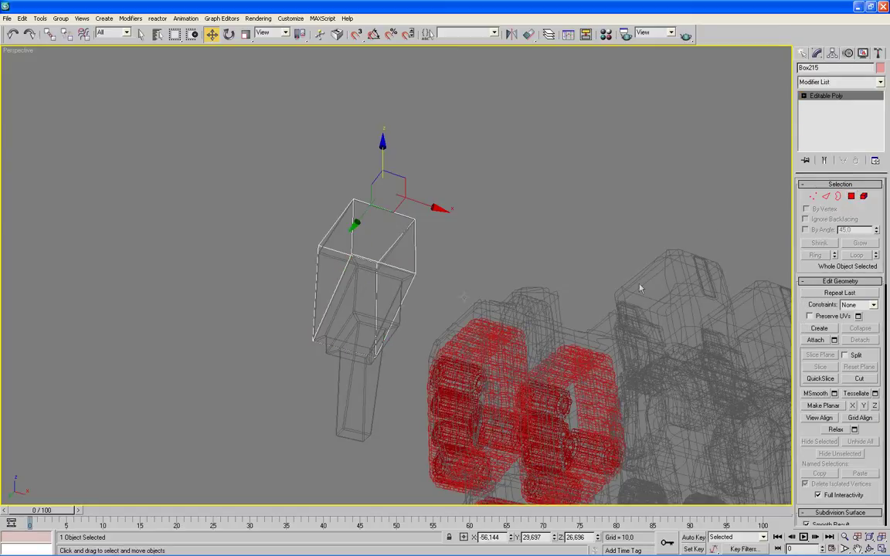
drag(392, 188, 640, 243)
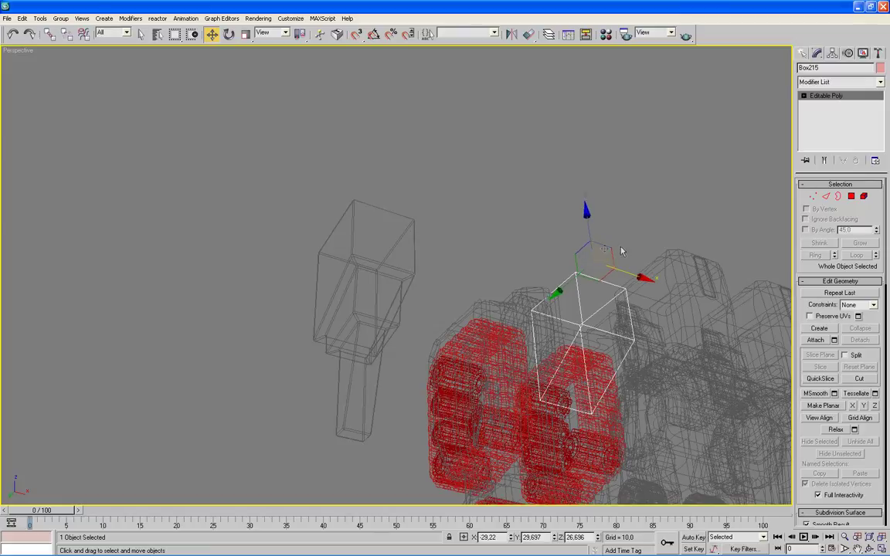
key(F3)
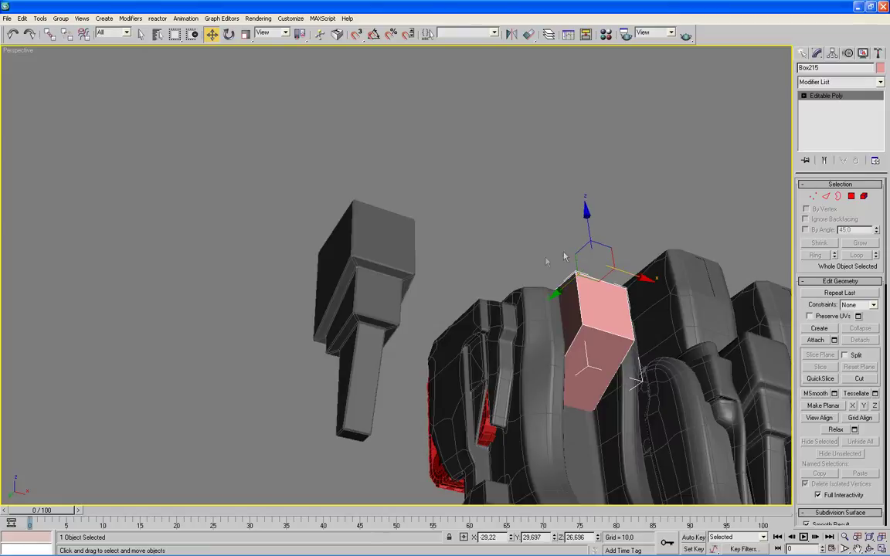
key(alt+w)
right_click(663, 171)
key(alt+w)
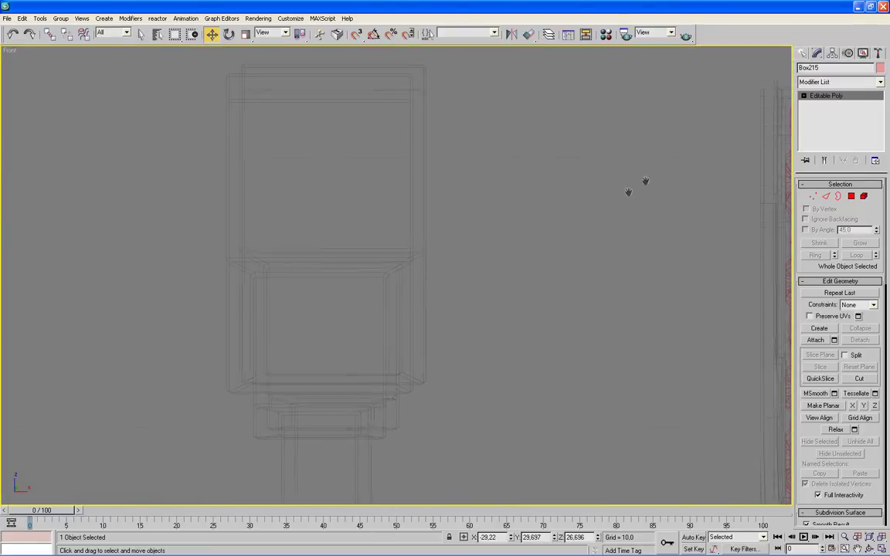
- Change Box204, the long box on the neighbouring leg, to a light blue object colour
scroll(326, 315, up, 5)
scroll(326, 314, down, 2)
scroll(313, 317, down, 2)
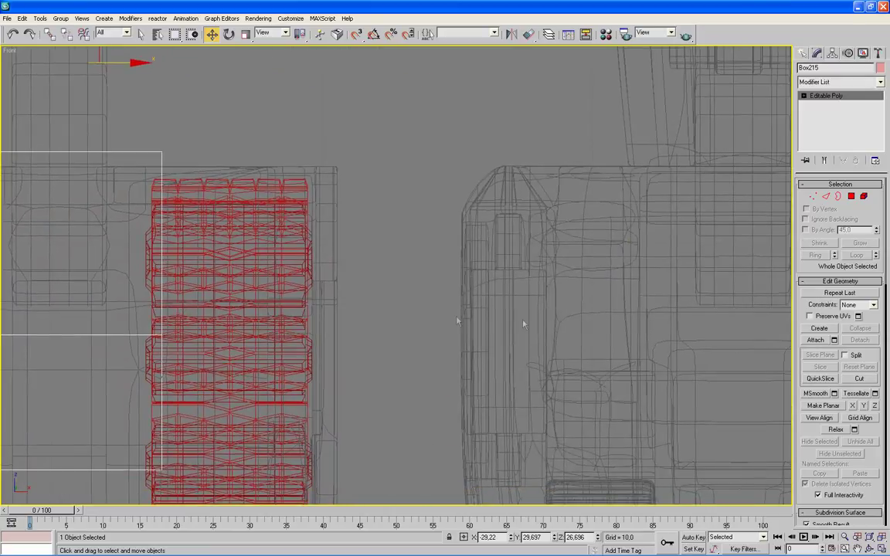
scroll(386, 318, down, 4)
key(alt+w)
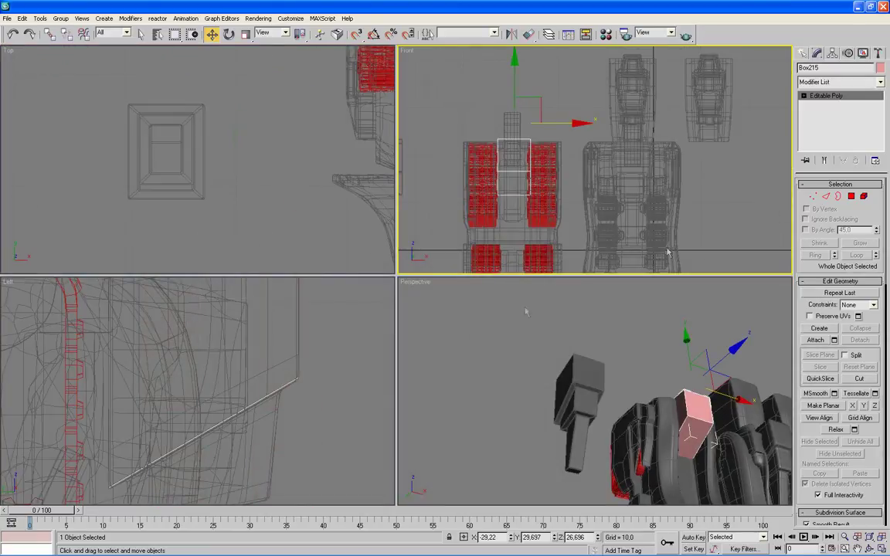
alt+middle_drag(546, 303, 480, 317)
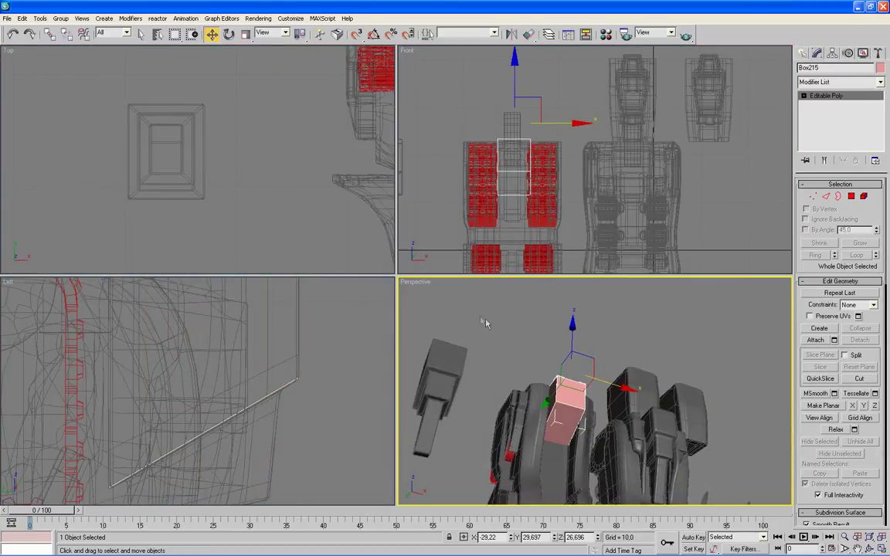
click(663, 434)
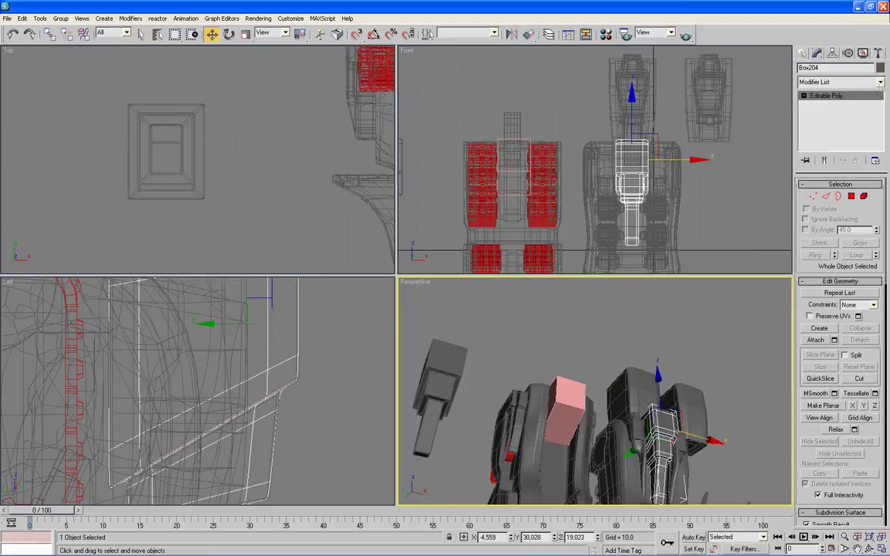
click(880, 68)
click(476, 254)
click(498, 341)
- In the Front view, nudge the pink Box215 slightly left to X -29.553 to centre it
right_click(746, 200)
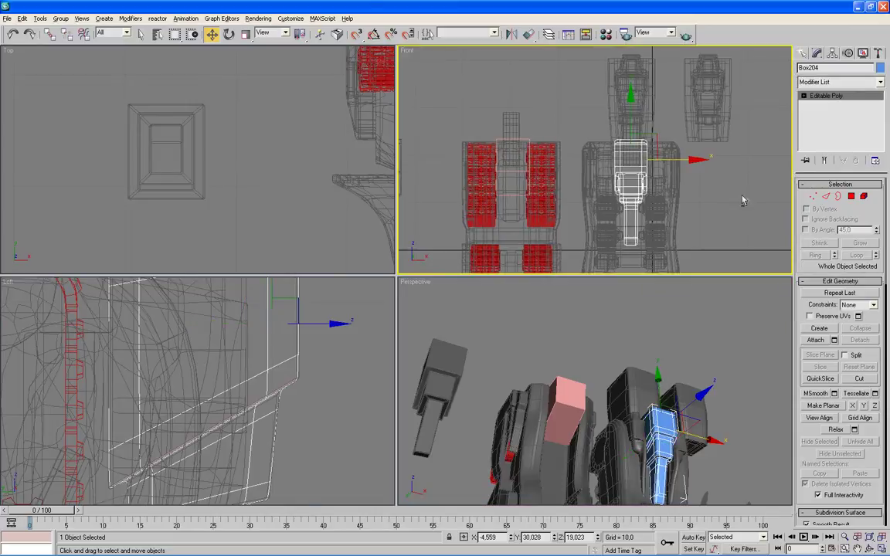
key(alt+w)
click(250, 234)
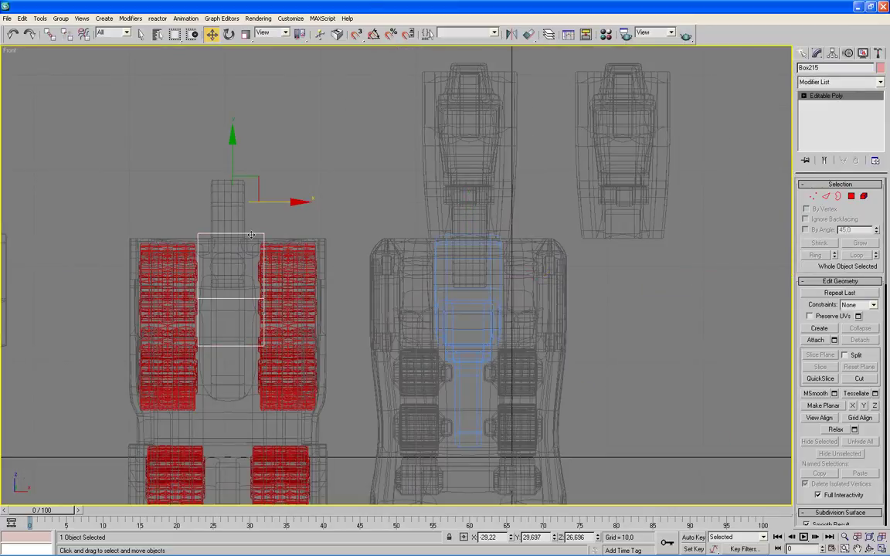
scroll(427, 246, up, 3)
mouse_move(417, 244)
middle_down()
mouse_move(479, 202)
mouse_move(510, 205)
mouse_move(472, 223)
middle_up()
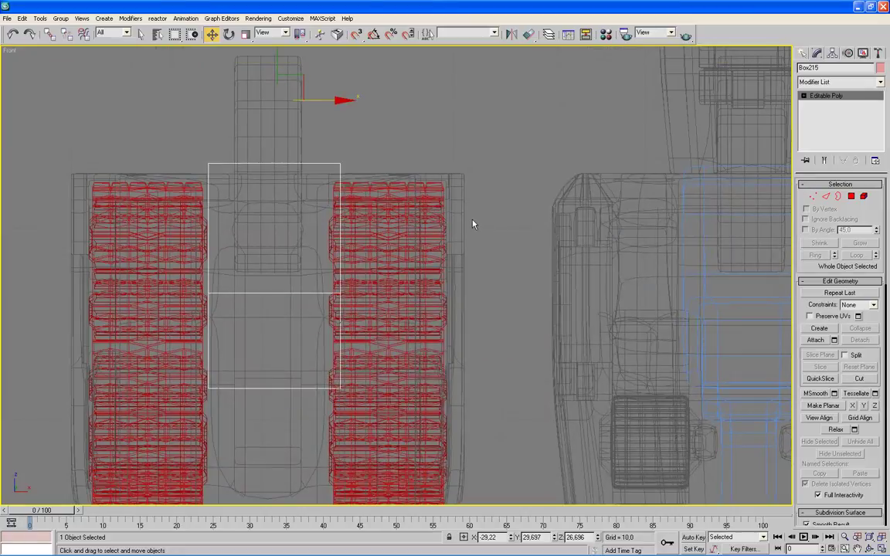
key(F3)
scroll(503, 223, up, 3)
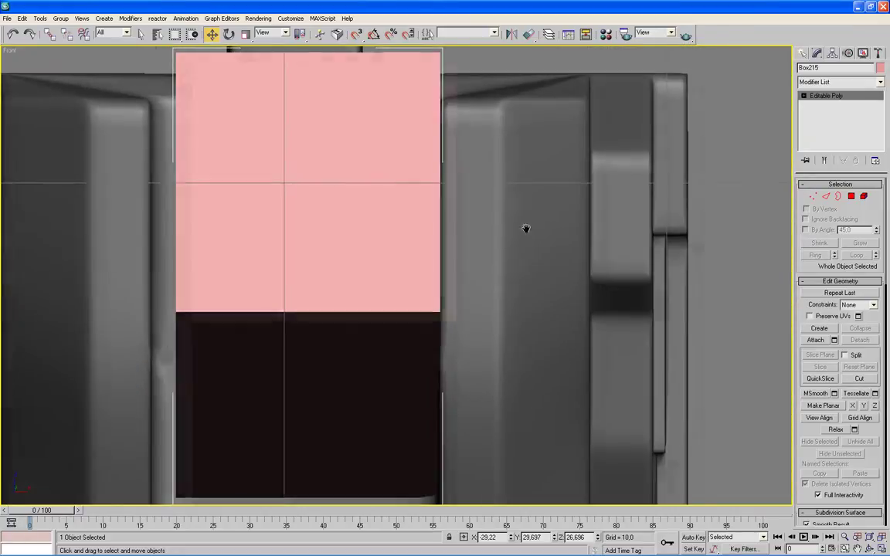
middle_drag(526, 228, 565, 251)
scroll(564, 251, down, 2)
middle_drag(505, 176, 517, 229)
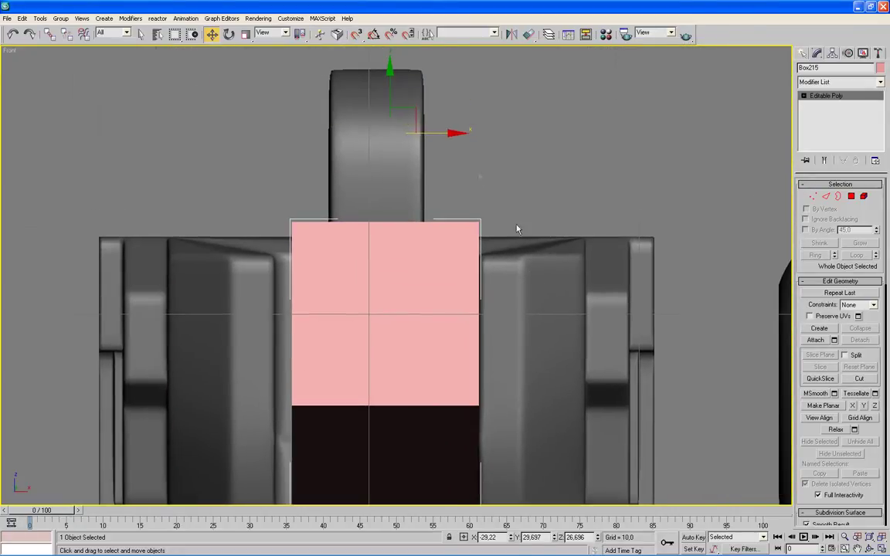
key(F4)
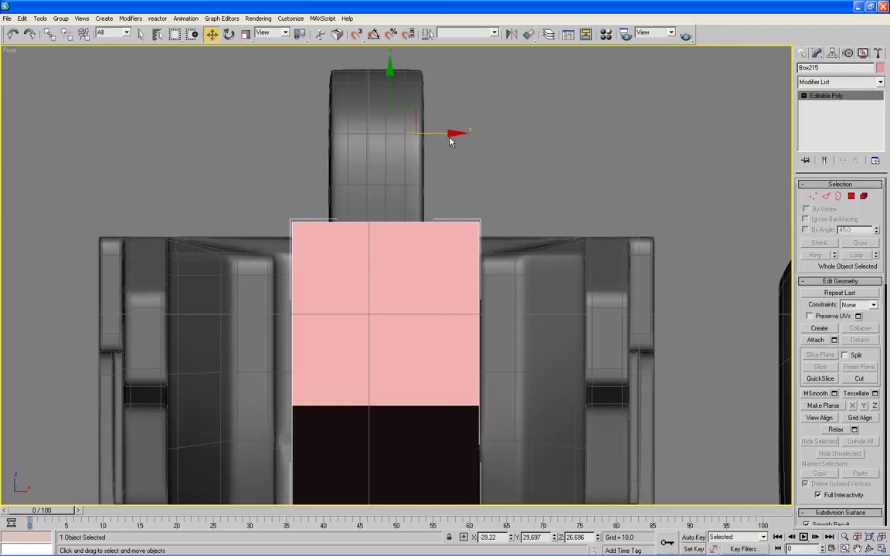
drag(450, 133, 442, 133)
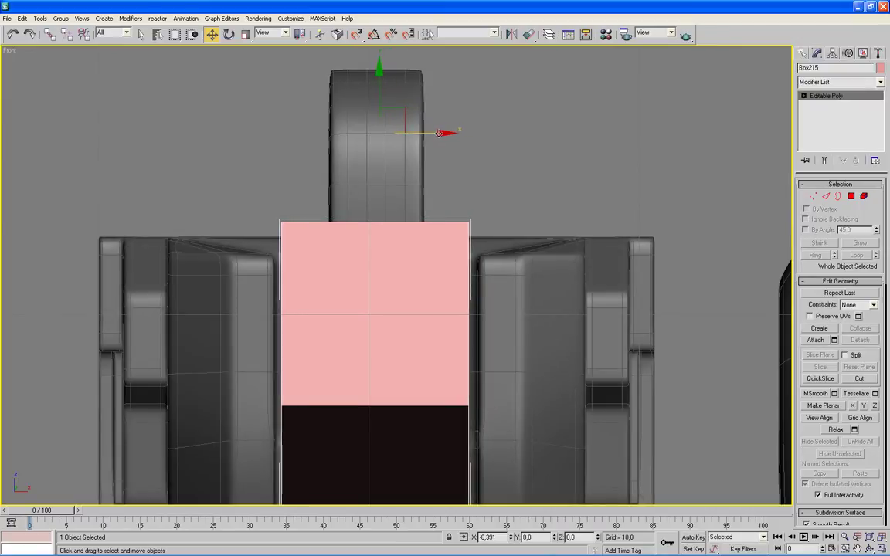
- Orbit the full-size perspective view around the pink box and switch to Polygon level
key(alt+w)
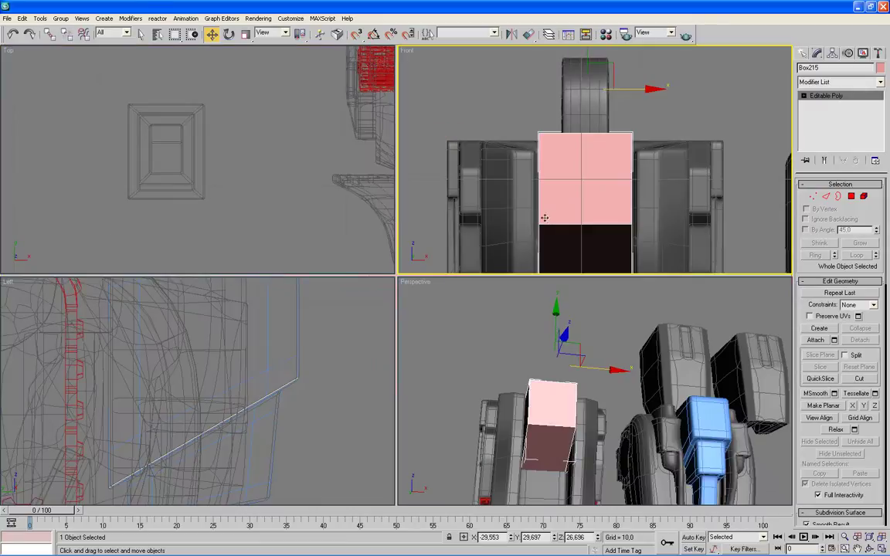
middle_drag(351, 349, 308, 418)
middle_click(546, 385)
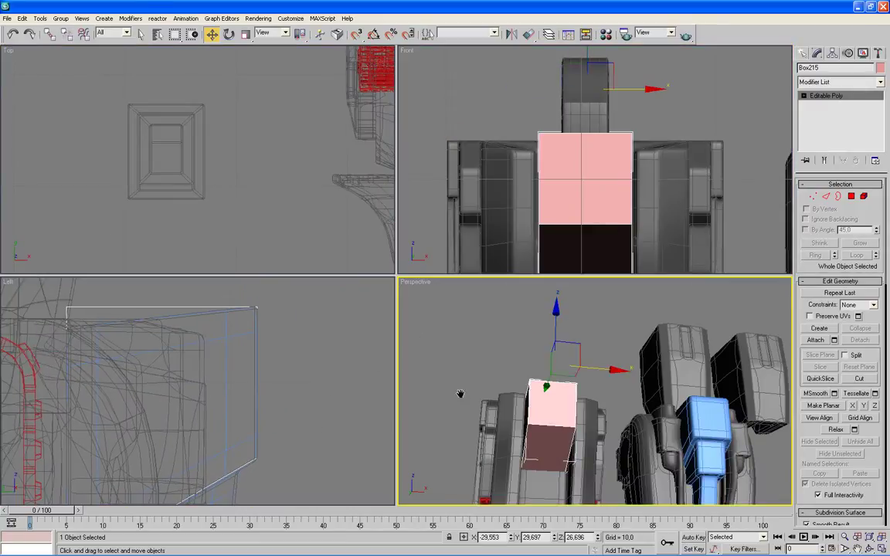
key(alt+w)
scroll(433, 348, up, 3)
mouse_move(433, 347)
alt+middle_down()
mouse_move(474, 392)
mouse_move(546, 256)
mouse_move(535, 311)
alt+middle_up()
key(4)
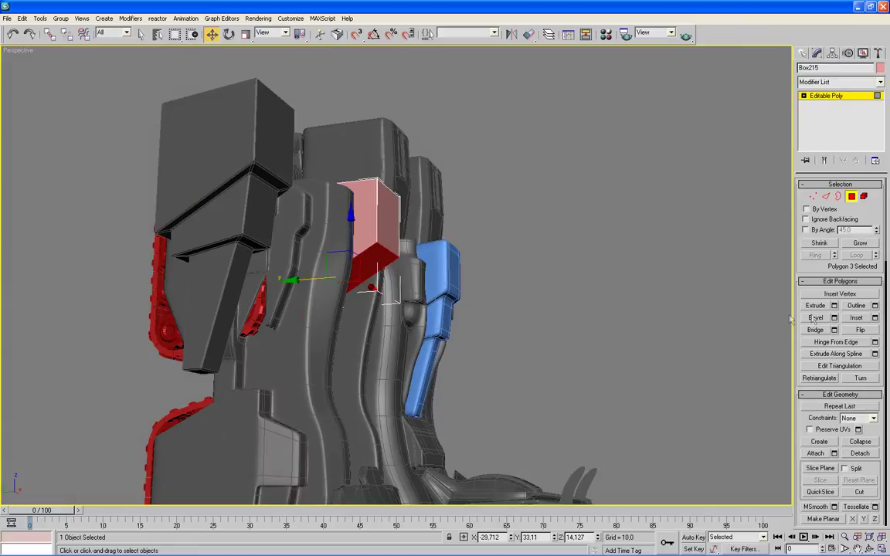
- Bevel the bottom polygon with Outline 0 and Height 16.091 into a long block
click(833, 319)
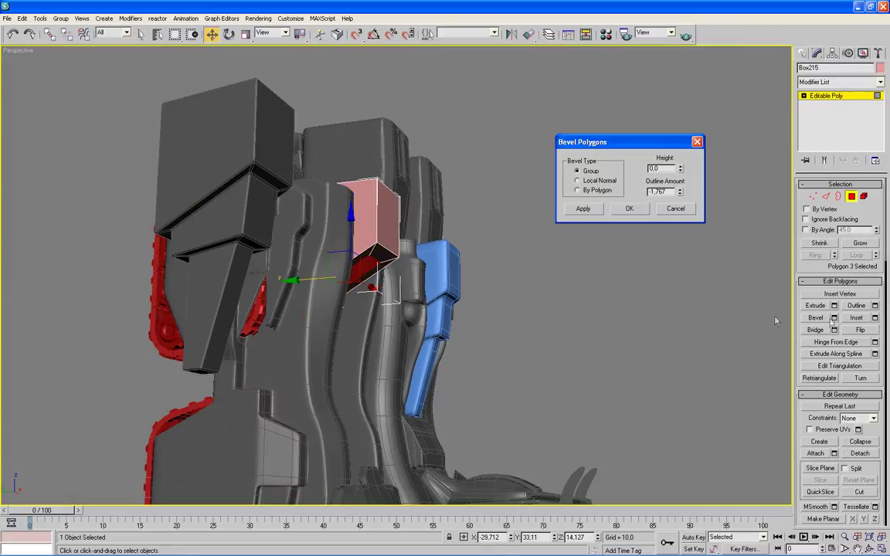
mouse_move(621, 285)
alt+middle_down()
mouse_move(650, 326)
mouse_move(663, 297)
alt+middle_up()
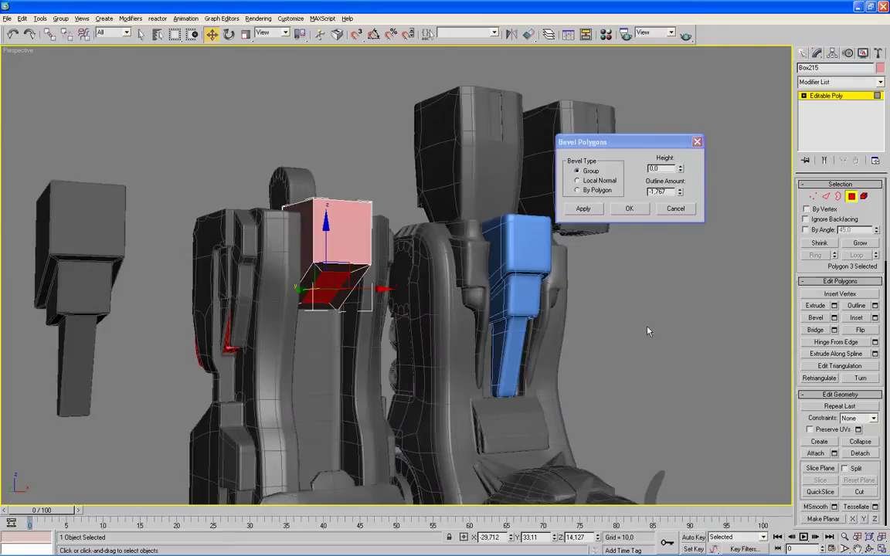
click(584, 208)
right_click(680, 193)
drag(681, 170, 651, 374)
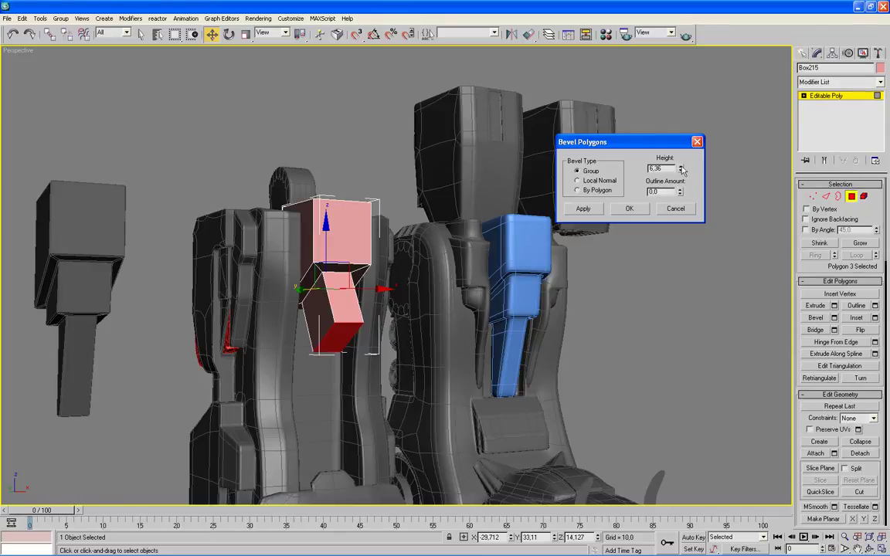
drag(681, 169, 660, 85)
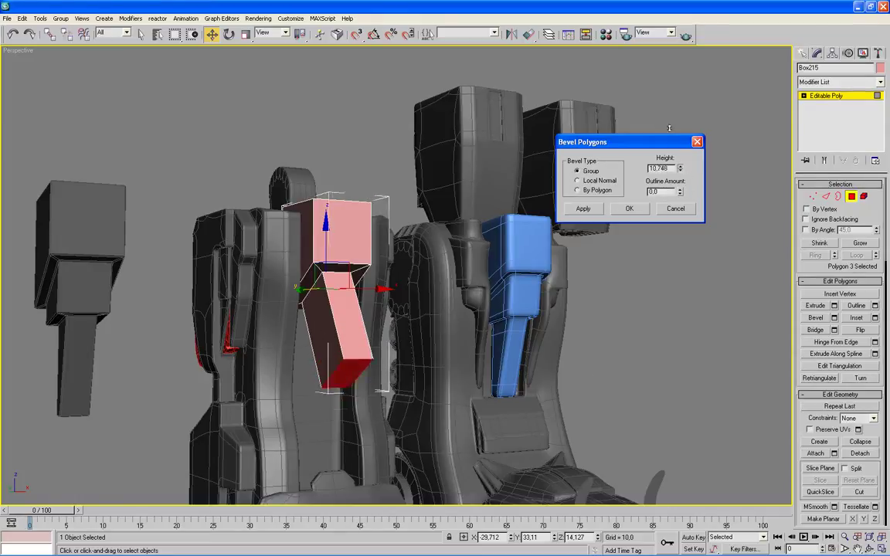
click(629, 209)
- Connect the block's four lengthwise edges to add one edge loop around its middle
key(2)
alt+middle_drag(616, 354, 649, 358)
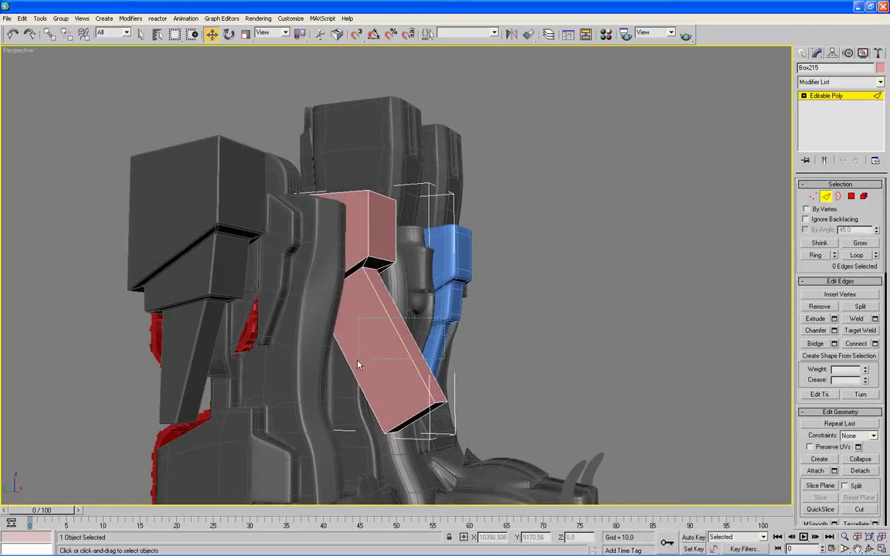
drag(357, 364, 328, 378)
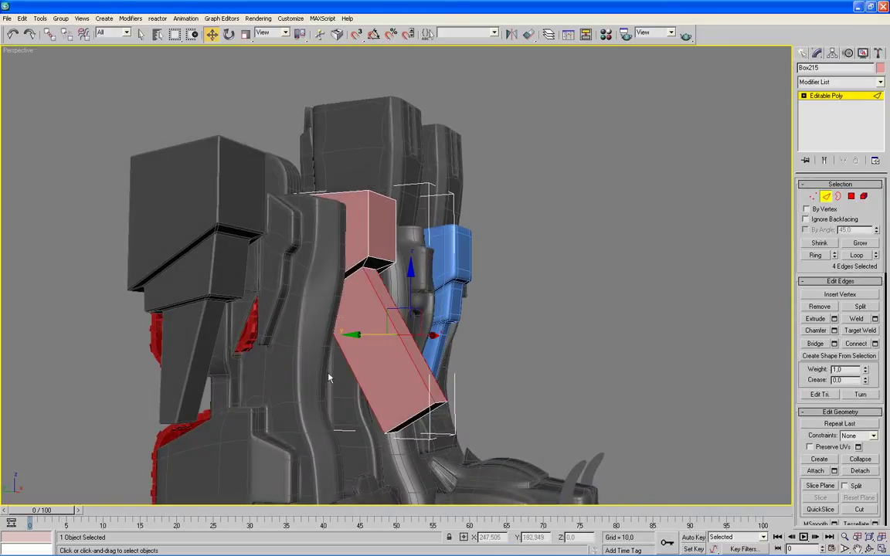
click(875, 344)
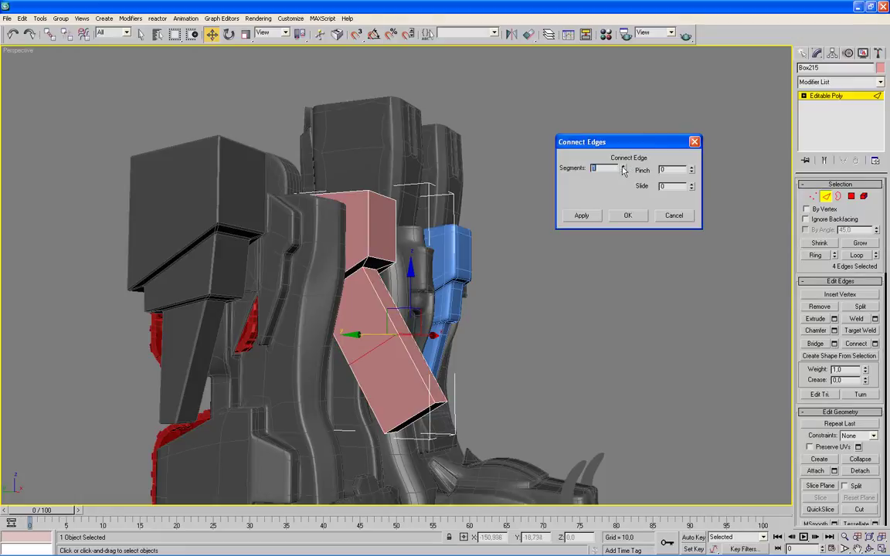
click(628, 215)
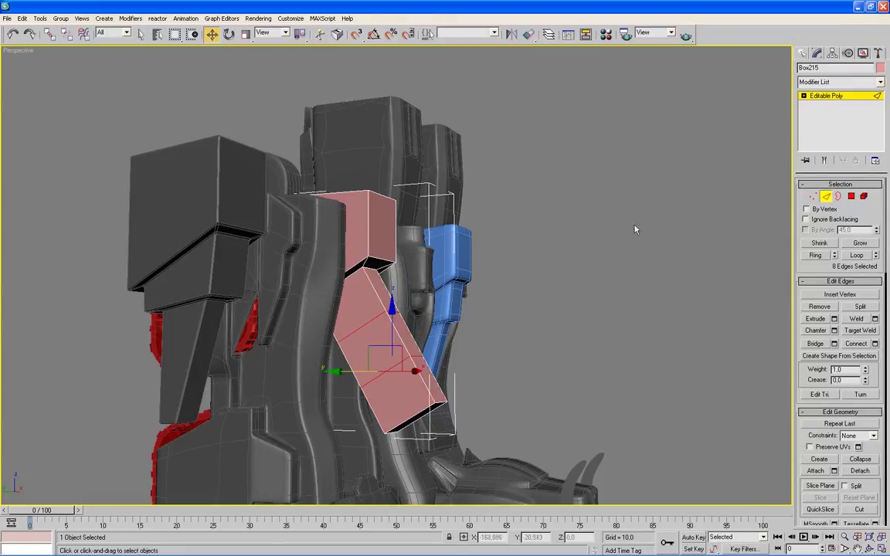
click(813, 196)
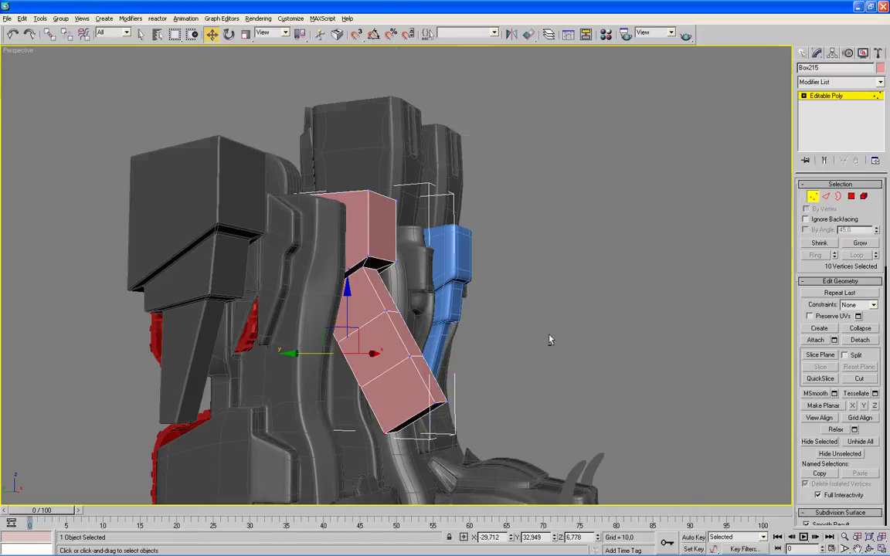
key(alt+w)
right_click(338, 358)
key(alt+w)
- Select the 12 lower vertices, rotate them upright and slide them left onto the shin
scroll(359, 366, down, 3)
scroll(401, 298, down, 3)
scroll(490, 355, down, 2)
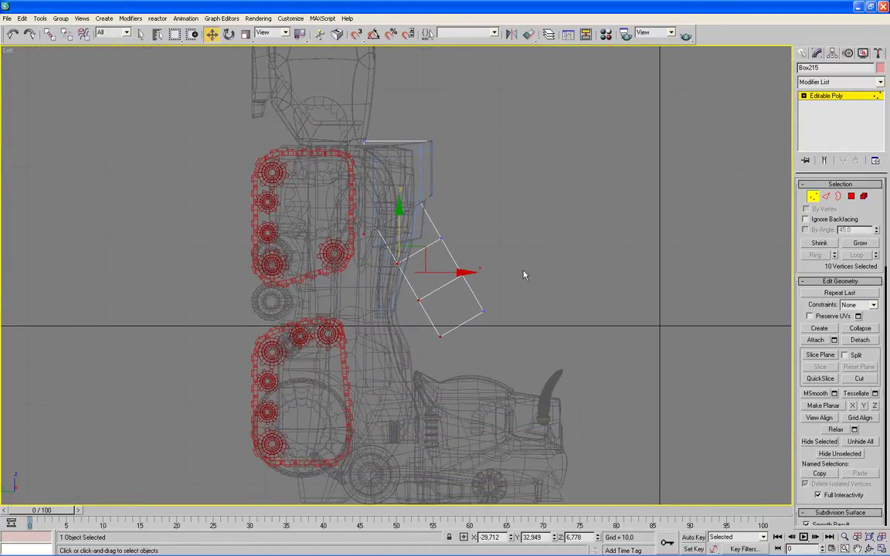
drag(414, 260, 455, 284)
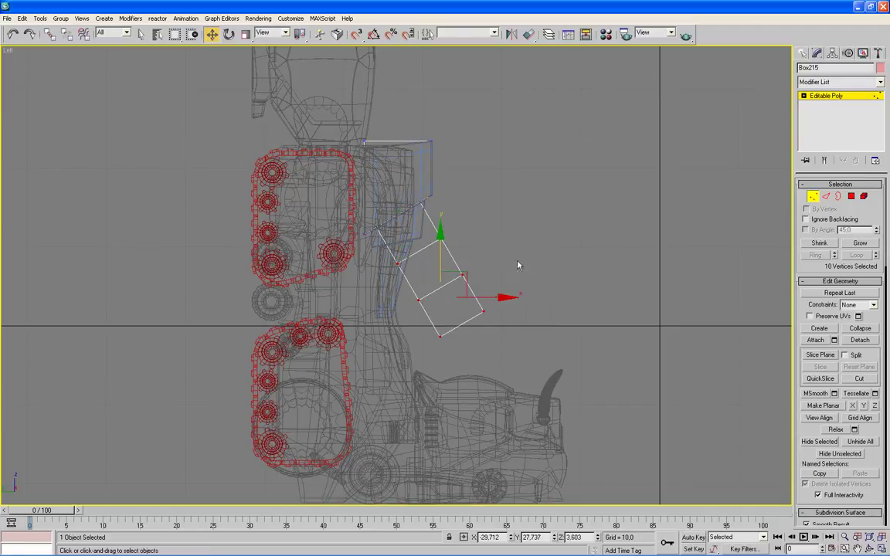
drag(573, 215, 398, 347)
drag(539, 238, 417, 334)
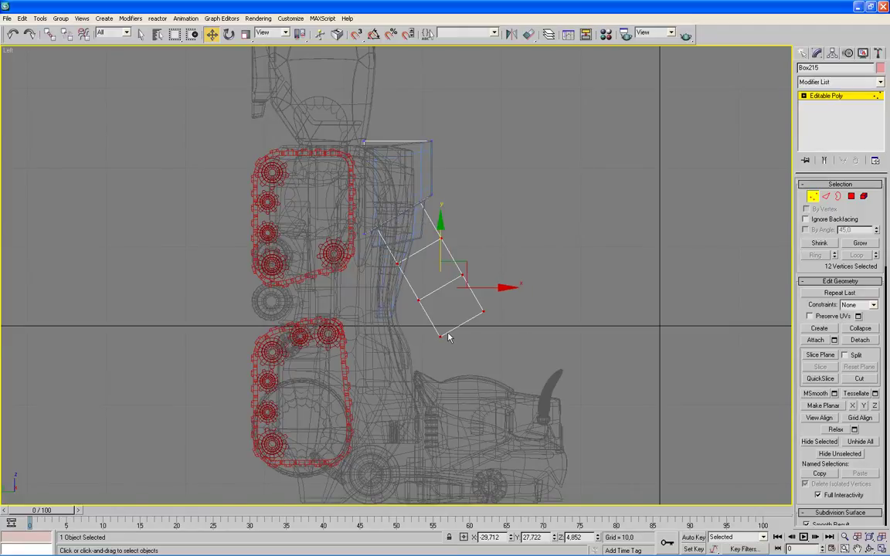
scroll(448, 337, up, 2)
scroll(401, 235, up, 1)
click(230, 35)
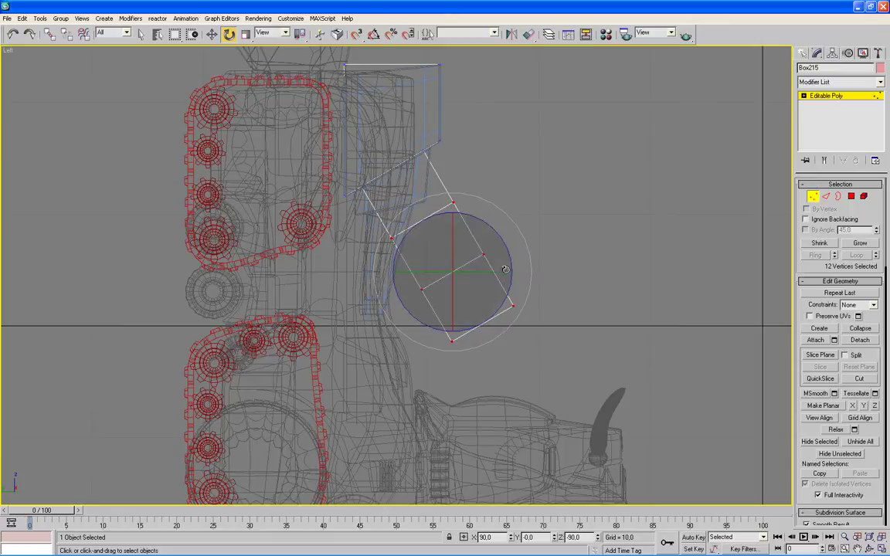
drag(523, 303, 480, 323)
click(211, 36)
drag(488, 274, 447, 283)
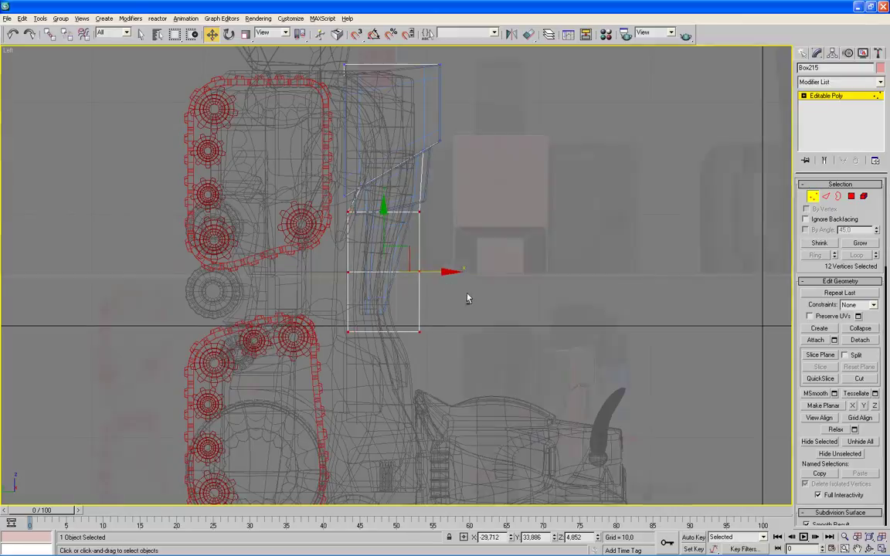
- Select the lower six vertices in the side view and nudge them slightly left
key(alt+w)
right_click(552, 347)
key(alt+w)
mouse_move(552, 347)
alt+middle_down()
mouse_move(539, 336)
mouse_move(560, 337)
alt+middle_up()
scroll(536, 336, down, 3)
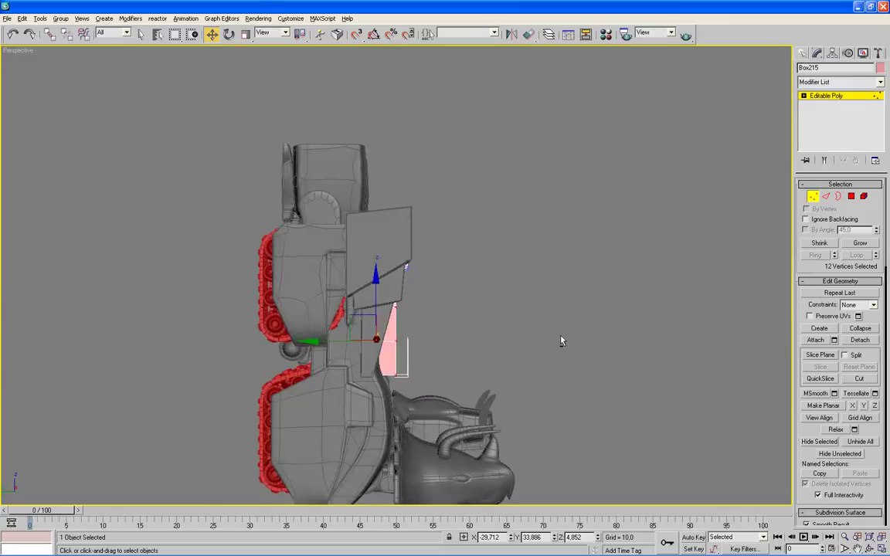
key(alt+w)
right_click(357, 358)
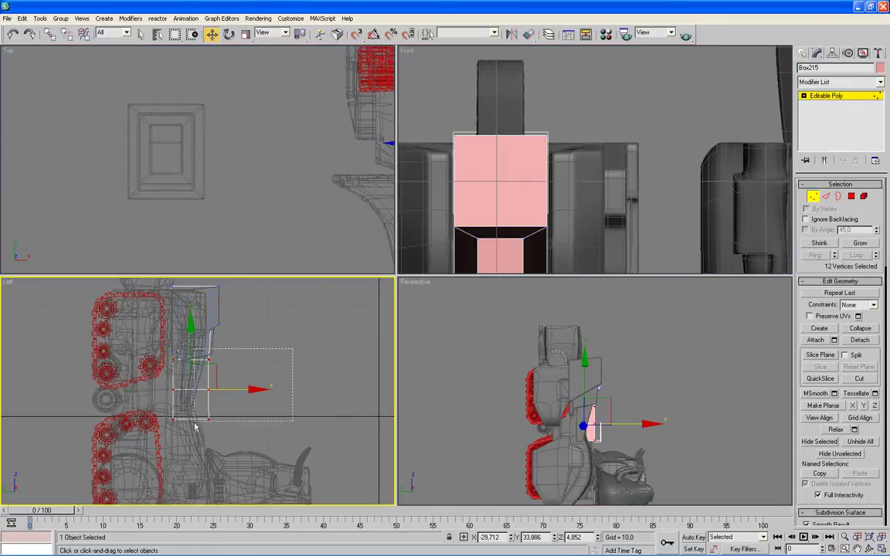
drag(196, 427, 198, 422)
key(F3)
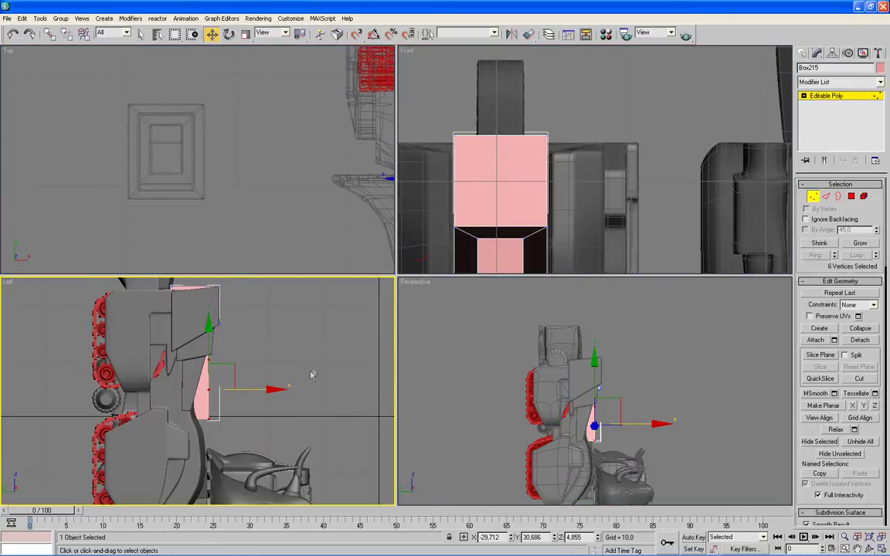
key(alt+w)
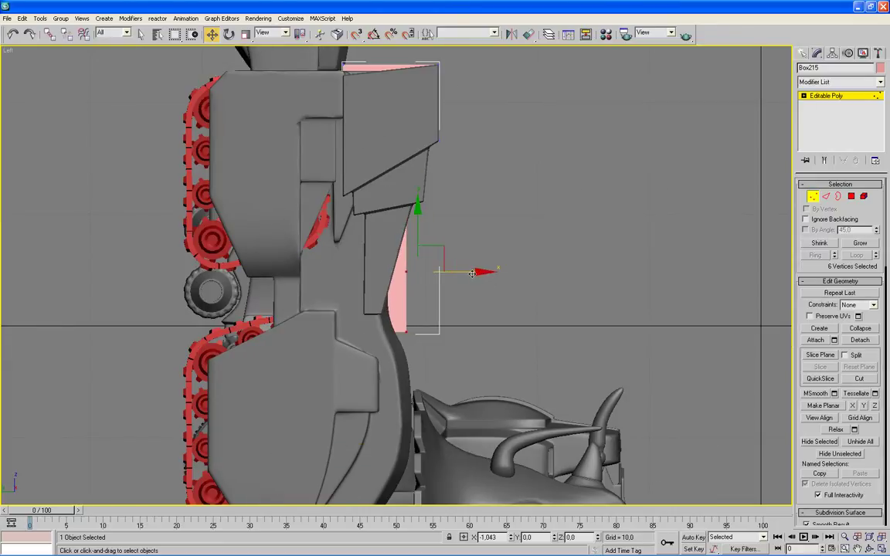
drag(483, 273, 403, 303)
- Move the bottom four vertices to fit the shin, then leave vertex editing
click(452, 351)
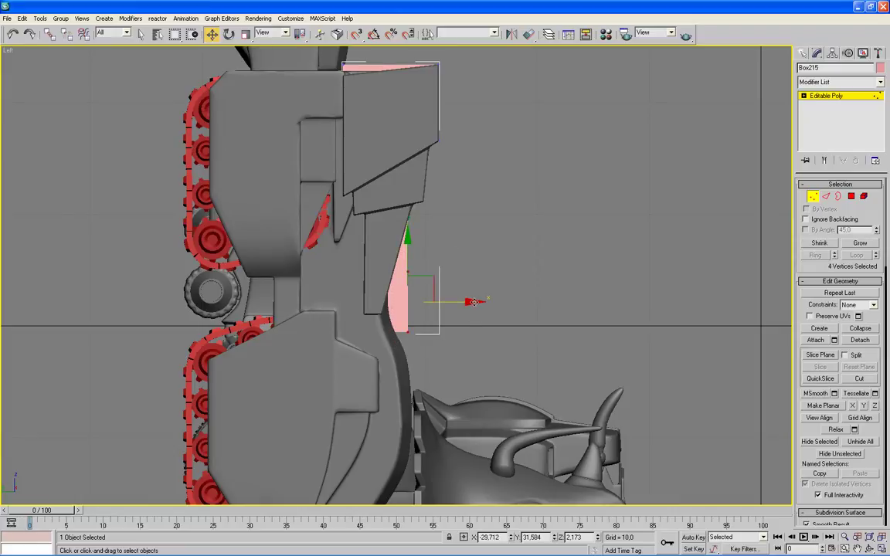
drag(474, 302, 439, 279)
key(alt+w)
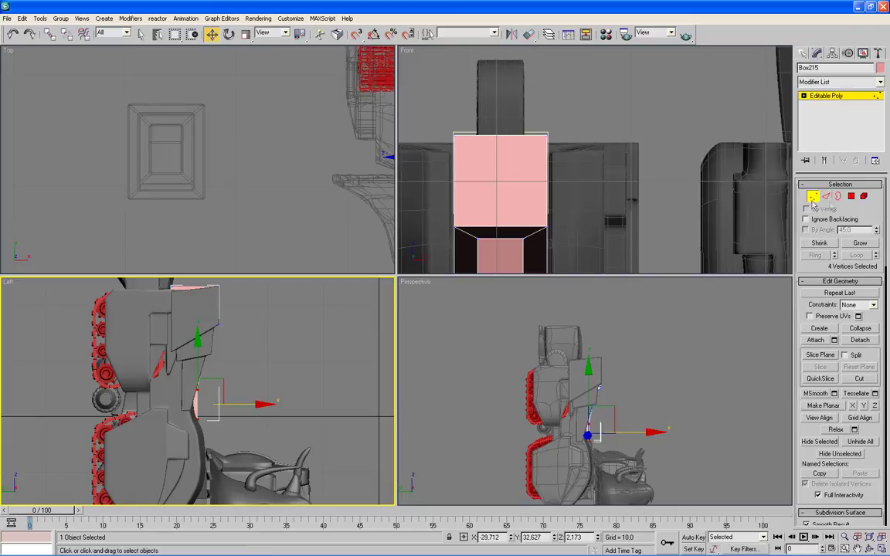
click(178, 155)
click(179, 163)
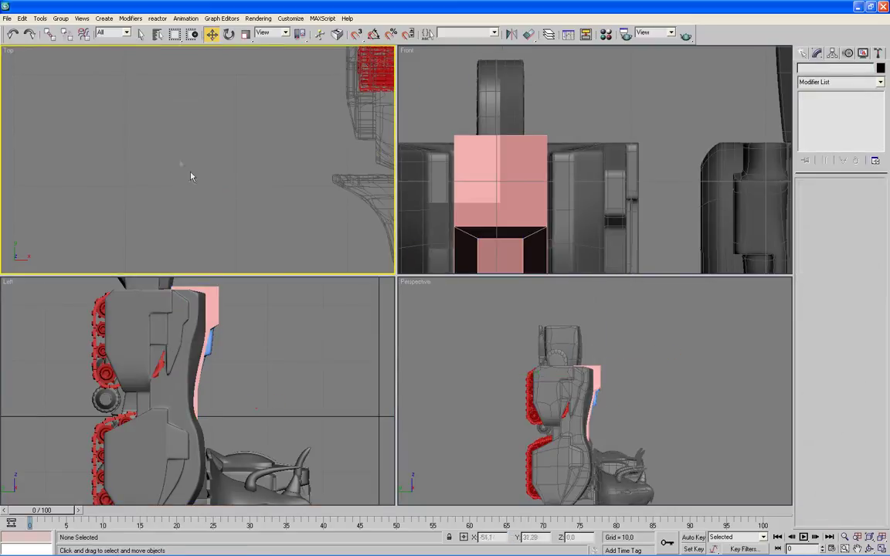
- Move Box215's bottom vertices down in Z so the pink part reaches the foot
scroll(192, 147, down, 2)
scroll(114, 169, down, 2)
scroll(264, 178, down, 2)
middle_drag(265, 177, 172, 177)
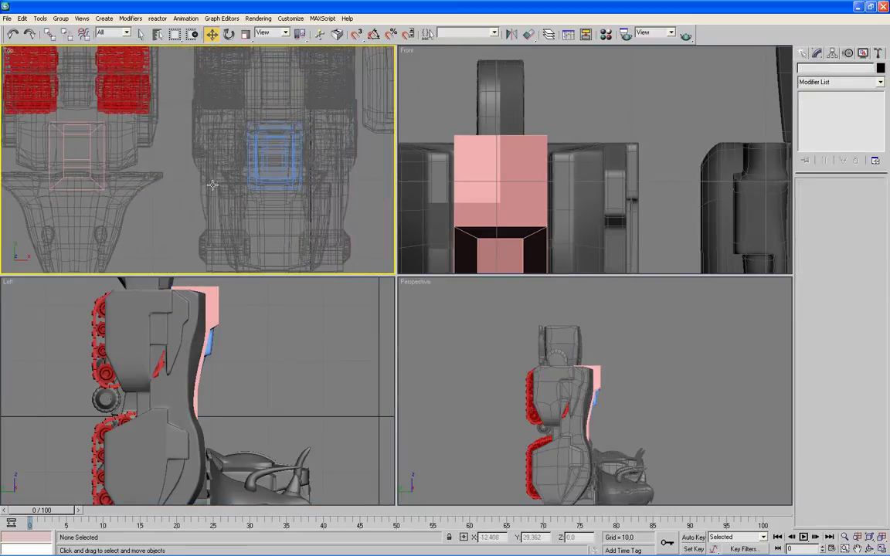
click(484, 342)
key(alt+w)
alt+middle_drag(527, 341, 397, 294)
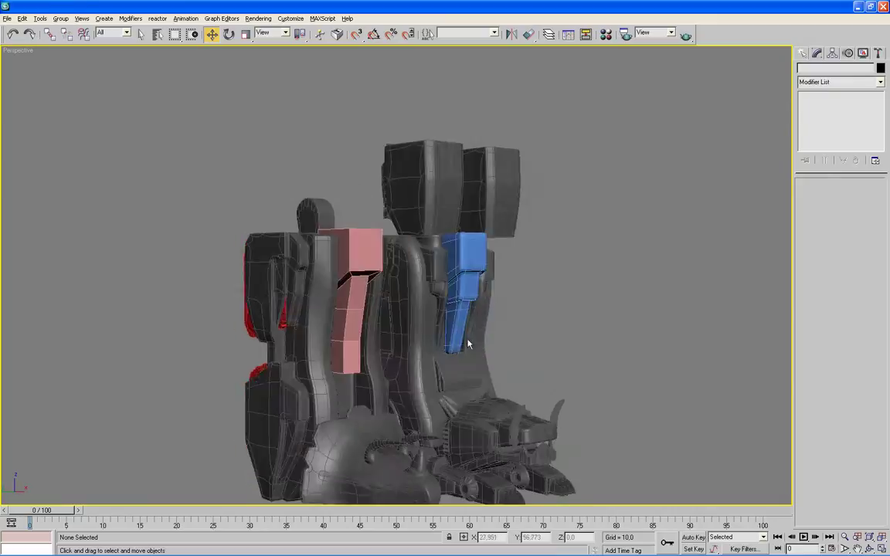
scroll(437, 331, up, 3)
alt+middle_drag(437, 331, 356, 307)
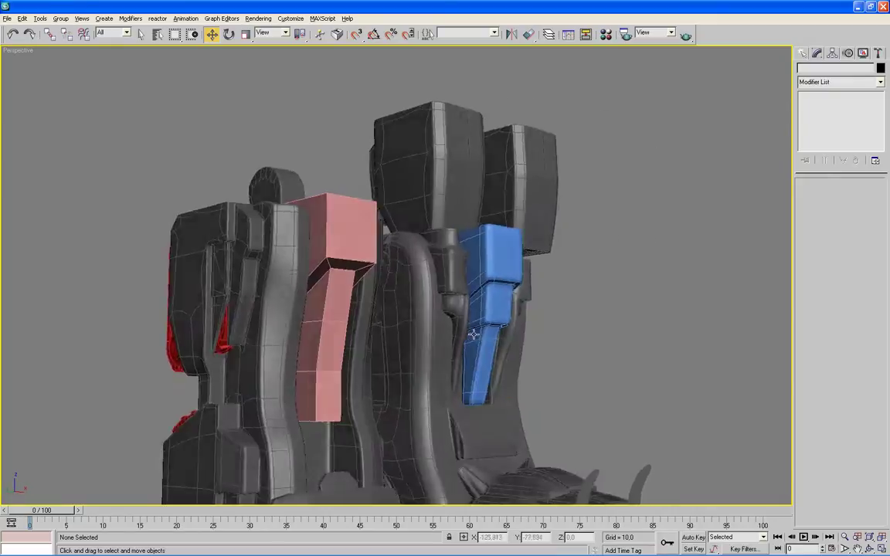
click(356, 306)
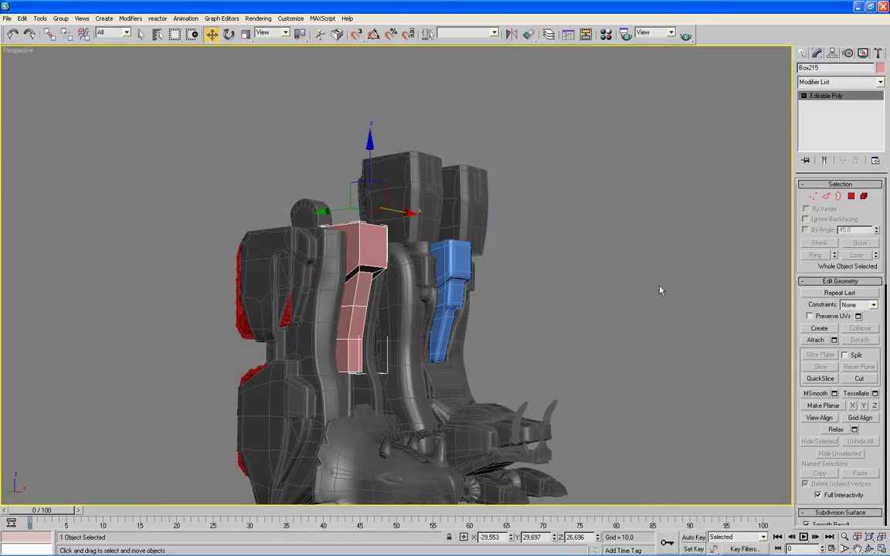
click(813, 196)
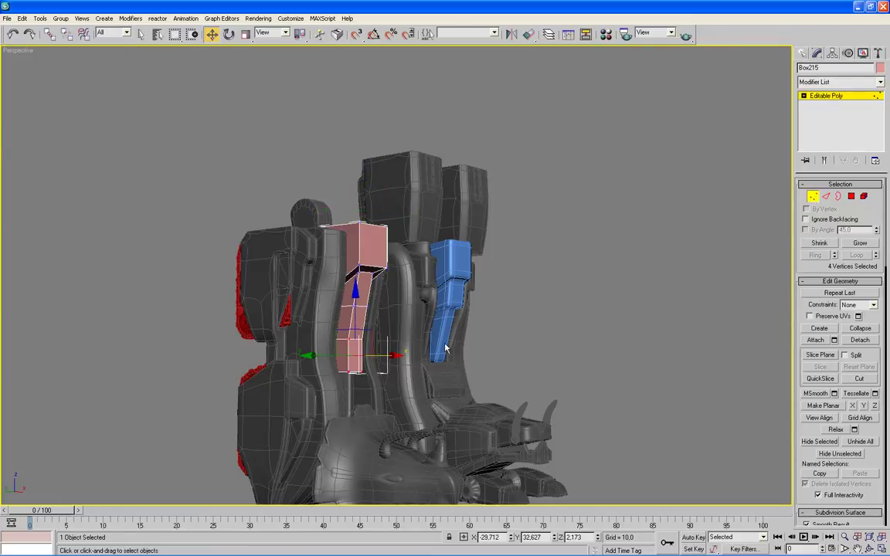
drag(402, 377, 325, 347)
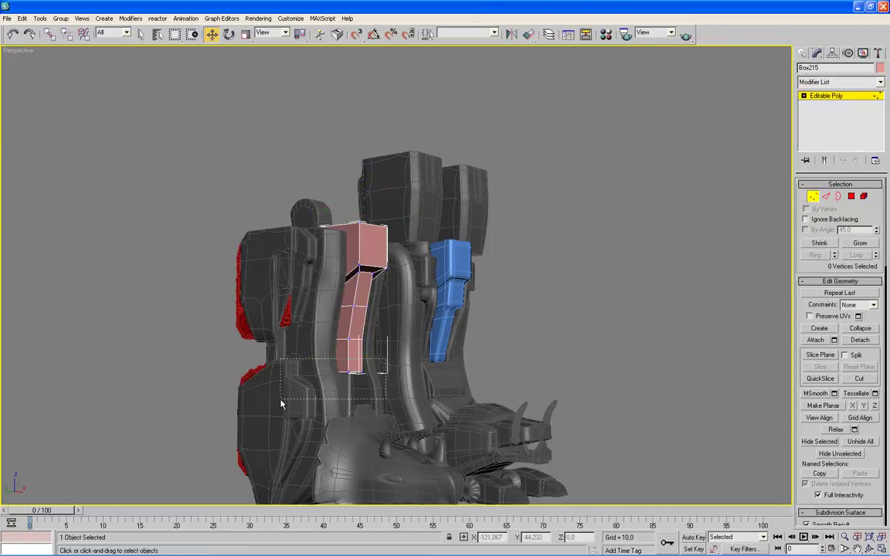
drag(345, 313, 345, 340)
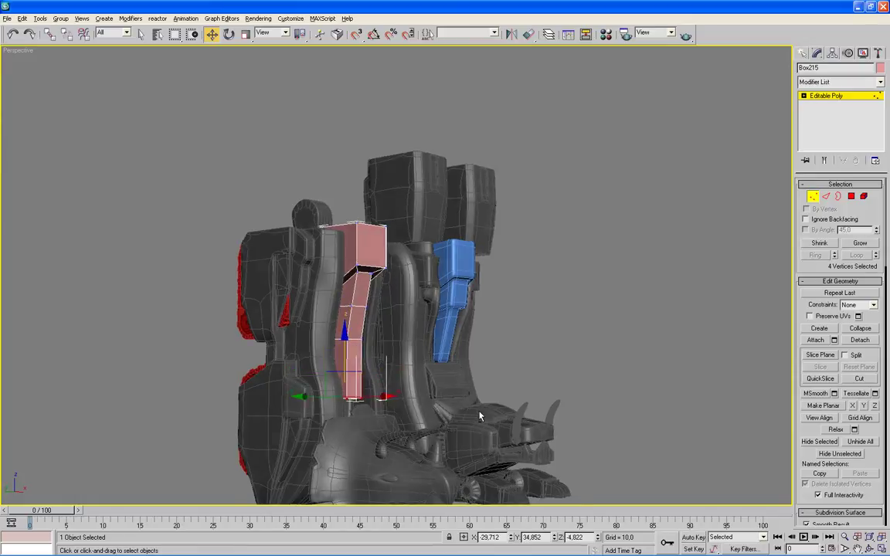
- In the Left view, shift two bottom vertices left and raise them slightly to follow the shin
scroll(430, 369, up, 5)
mouse_move(407, 374)
middle_down()
mouse_move(457, 214)
mouse_move(483, 234)
middle_up()
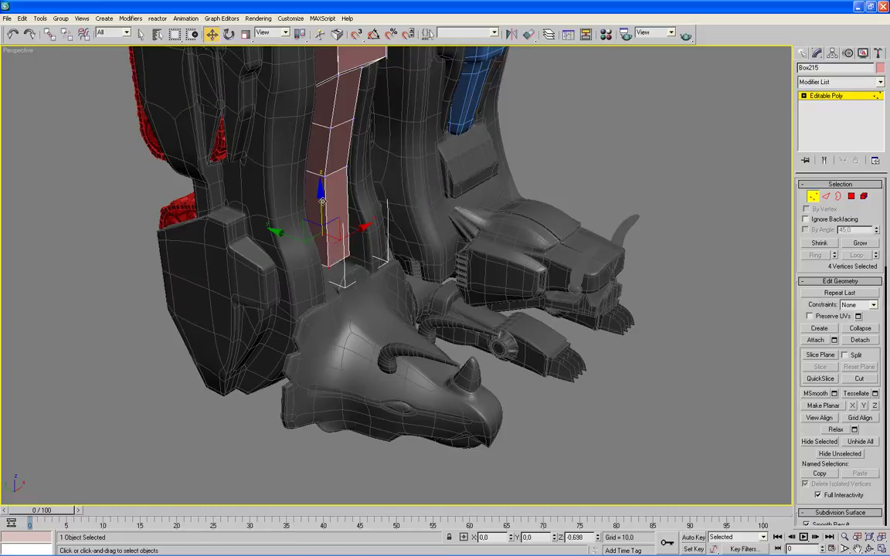
key(alt+w)
middle_drag(334, 292, 297, 322)
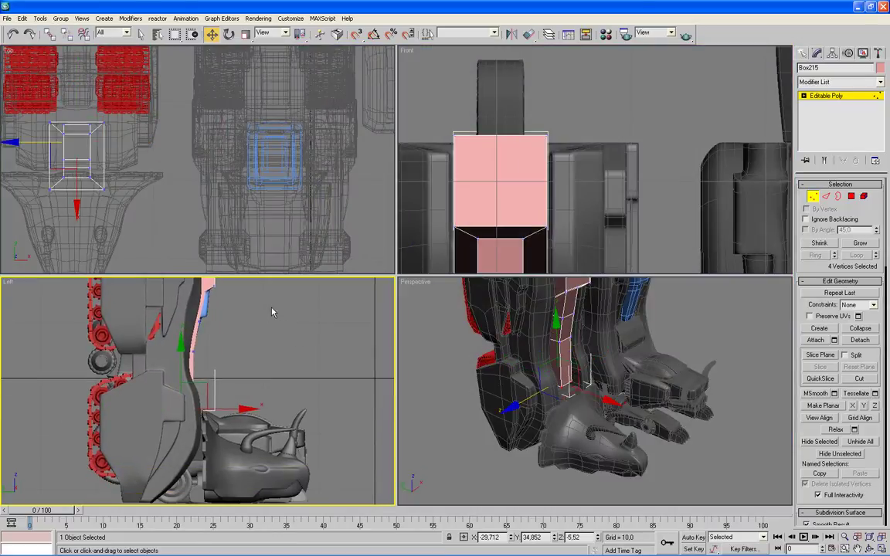
key(F3)
drag(245, 351, 189, 423)
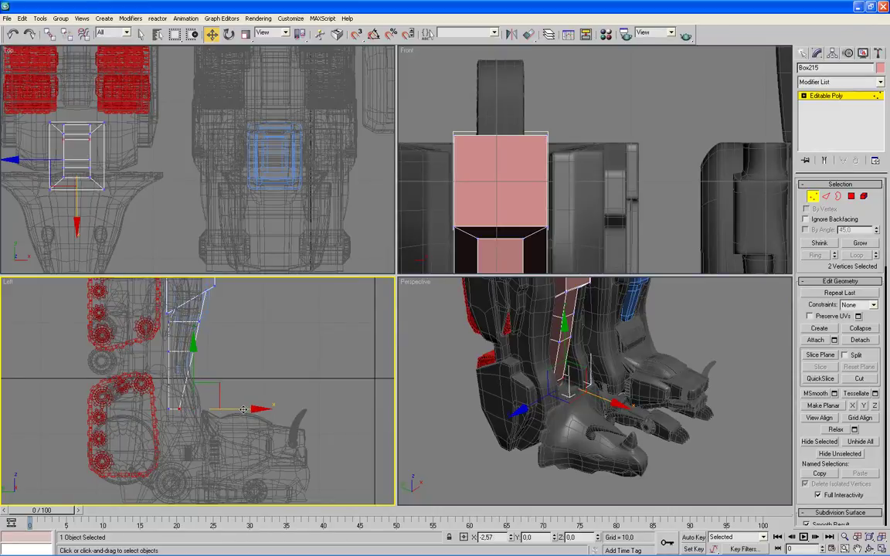
drag(255, 409, 242, 409)
mouse_move(183, 369)
mouse_down()
mouse_move(245, 364)
mouse_move(227, 316)
mouse_move(292, 330)
mouse_up()
click(754, 337)
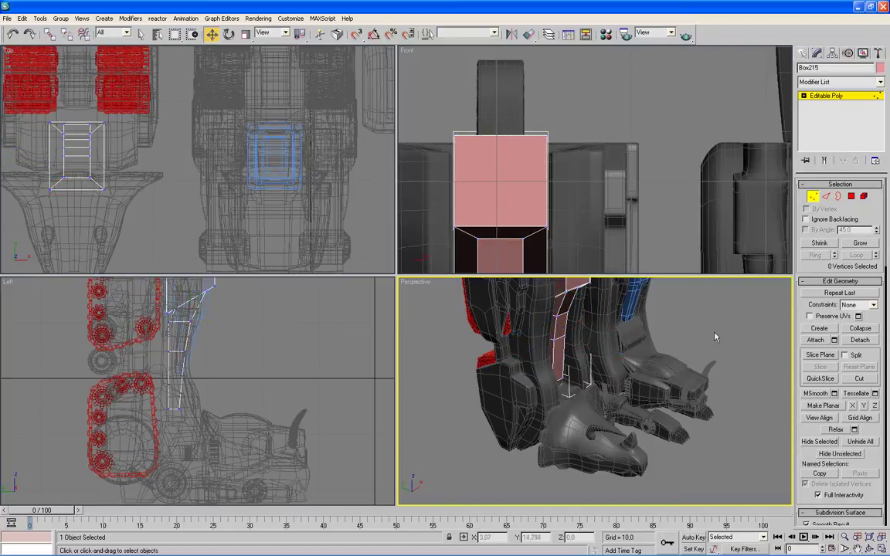
key(alt+w)
mouse_move(683, 334)
alt+middle_down()
mouse_move(715, 363)
mouse_move(798, 393)
alt+middle_up()
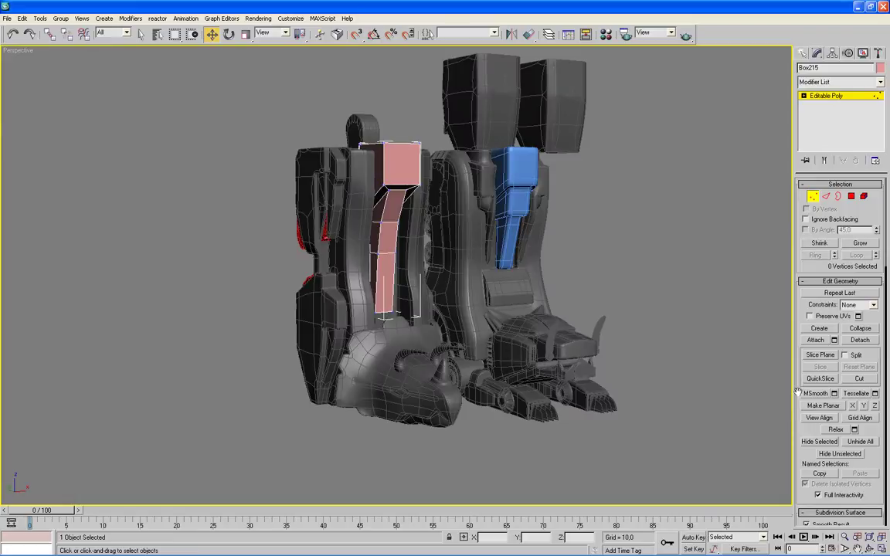
- At Edge level, grow the selection along the pink strip with Loop
click(826, 196)
key(alt+l)
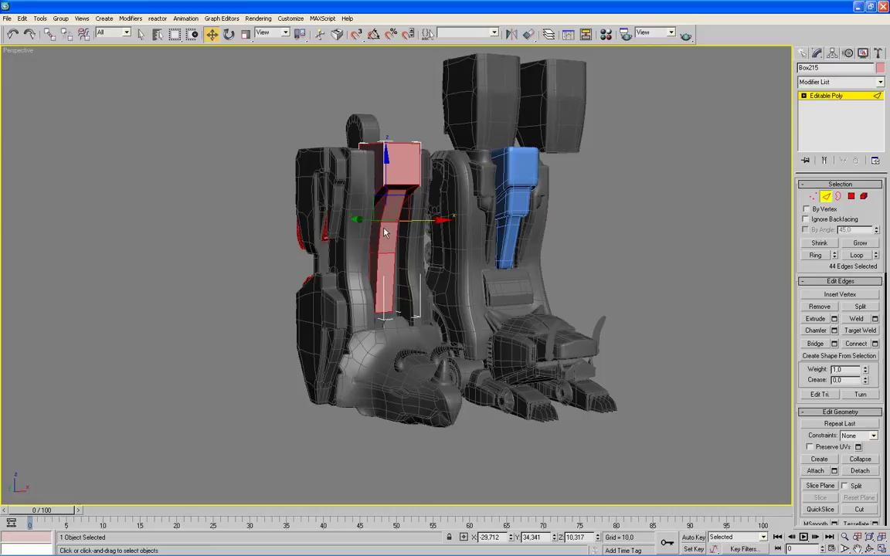
key(alt+w)
middle_click(502, 195)
key(alt+w)
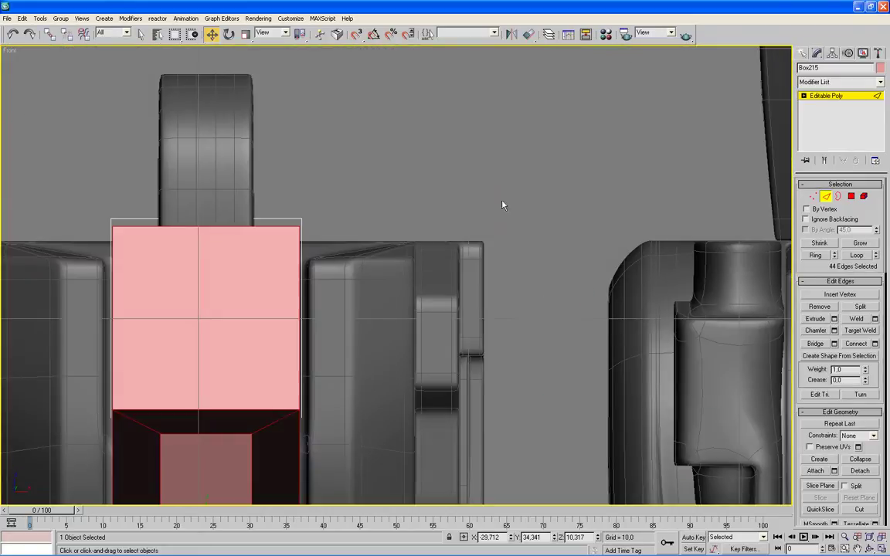
scroll(502, 204, down, 2)
scroll(538, 153, down, 5)
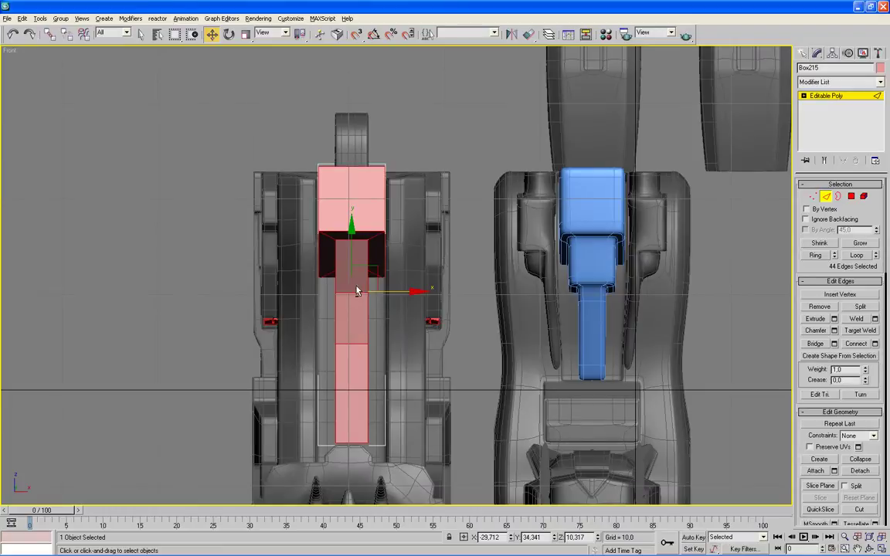
- Remove unwanted edges in the Front and Left views, leaving 36 edges selected
alt+click(352, 332)
key(alt+w)
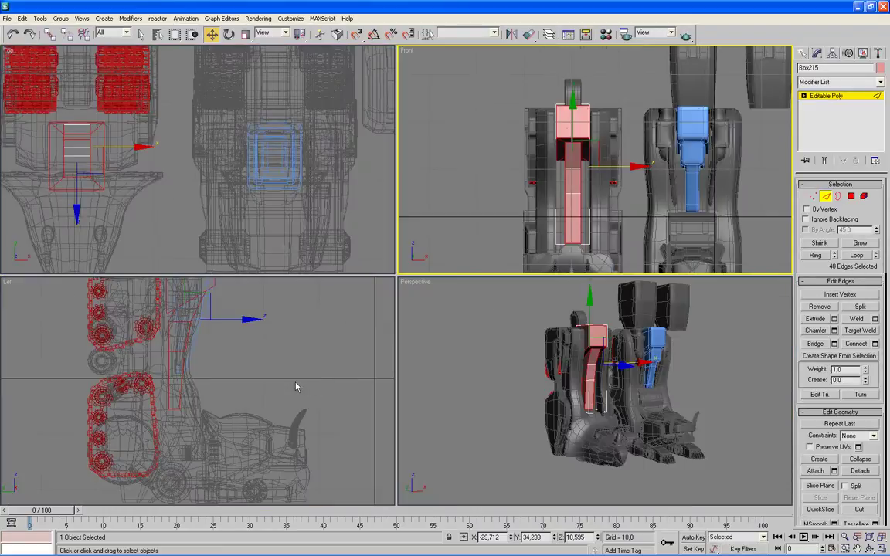
alt+click(183, 325)
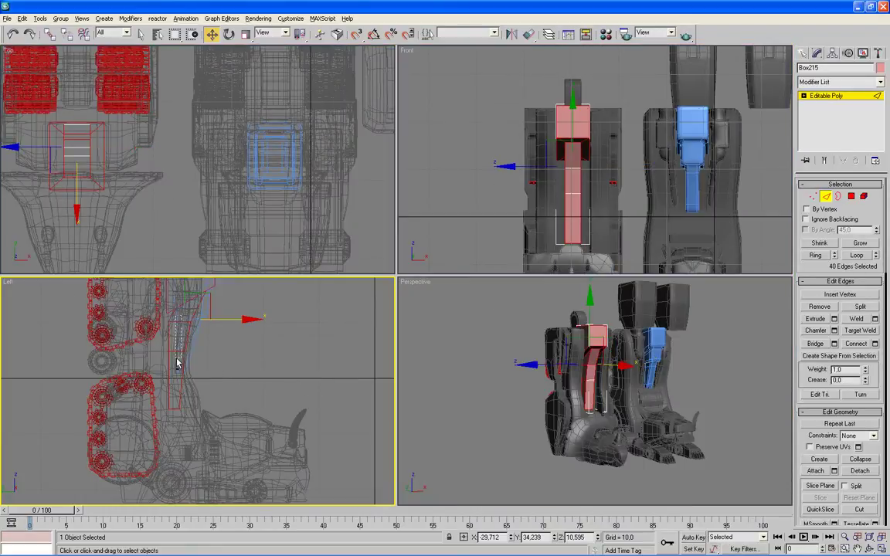
middle_click(712, 371)
key(alt+w)
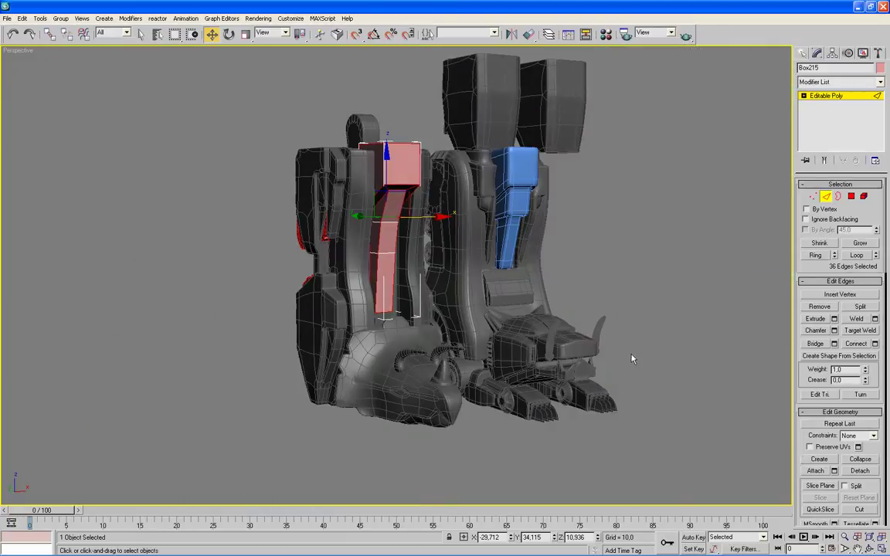
scroll(631, 358, up, 2)
scroll(612, 334, up, 2)
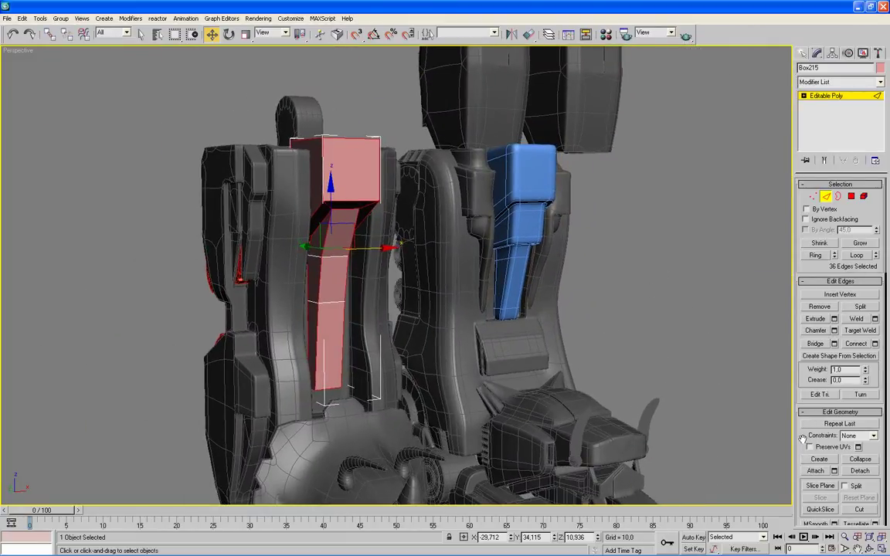
drag(803, 438, 808, 303)
drag(808, 441, 797, 300)
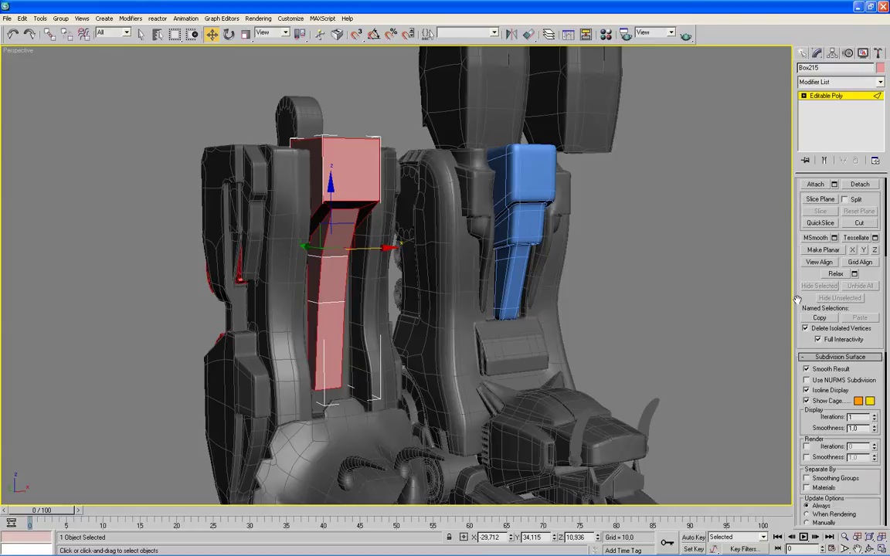
- Enable Use NURMS Subdivision on Box215 and open Chamfer settings for its edges
click(806, 380)
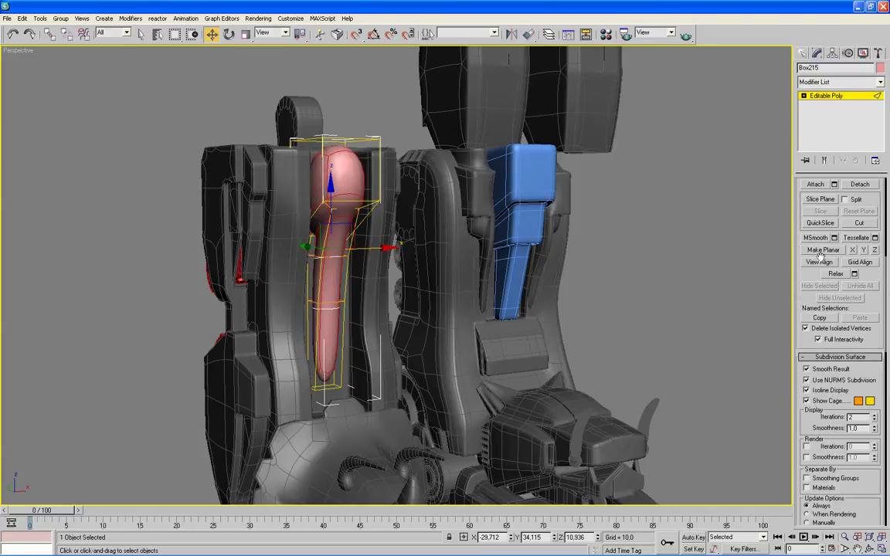
key(2)
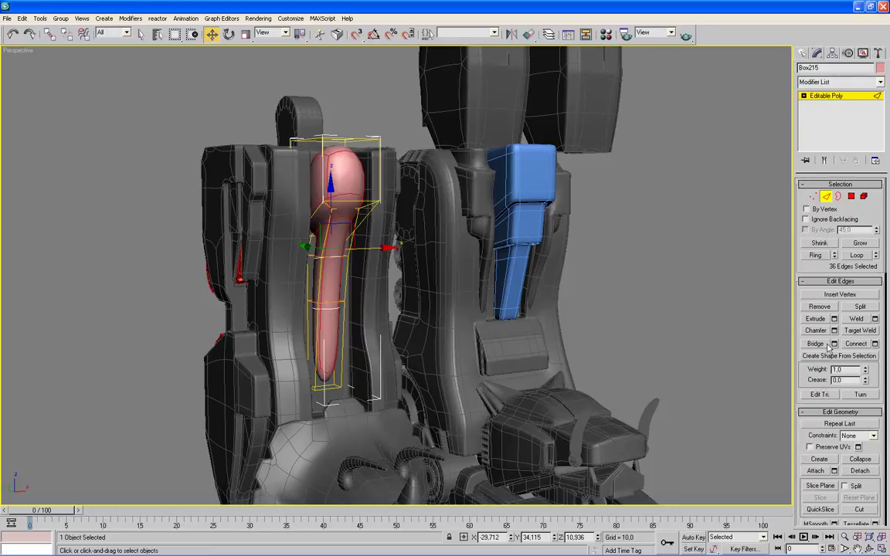
click(834, 331)
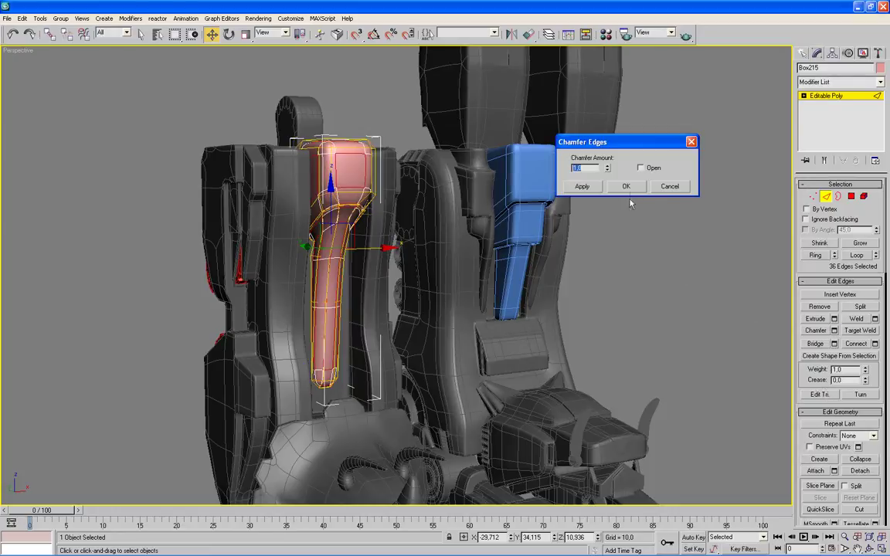
drag(630, 148, 677, 184)
text(1)
mouse_move(578, 261)
alt+middle_down()
mouse_move(563, 264)
mouse_move(603, 301)
mouse_move(542, 255)
alt+middle_up()
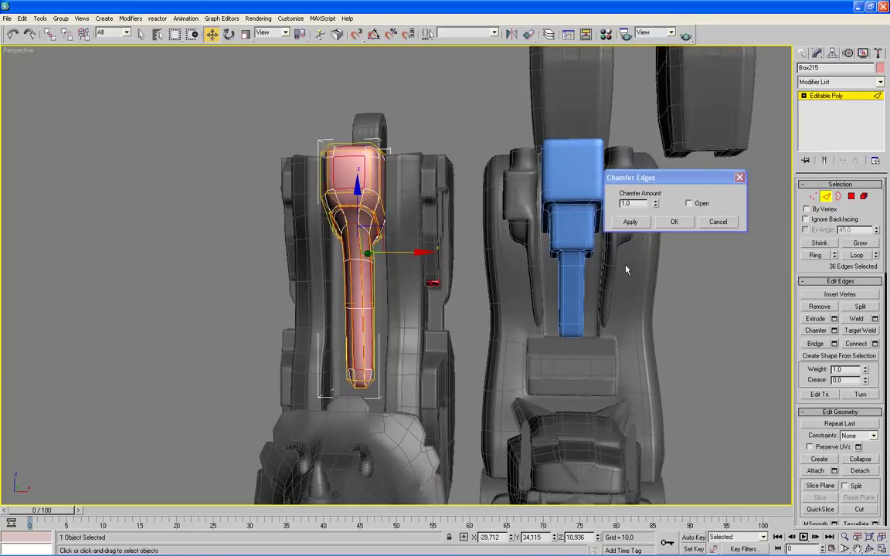
- Chamfer the 36 selected edges by 0.1 and apply it
right_click(656, 207)
alt+middle_drag(670, 295, 685, 303)
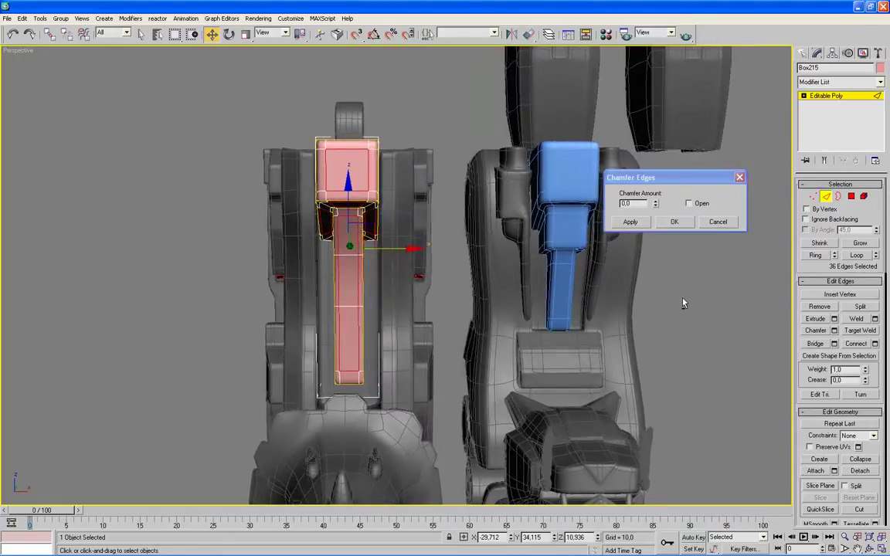
scroll(610, 288, up, 3)
middle_drag(610, 288, 494, 317)
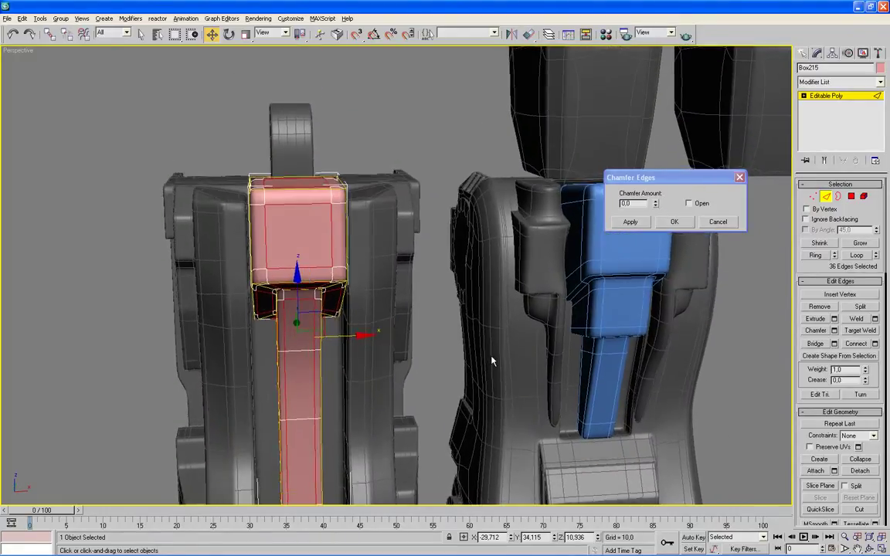
alt+middle_drag(493, 359, 523, 357)
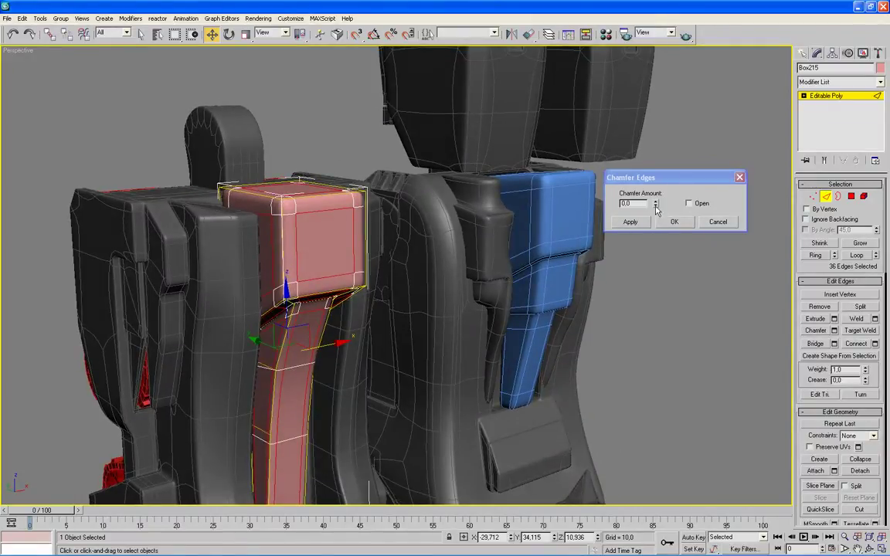
drag(656, 205, 656, 205)
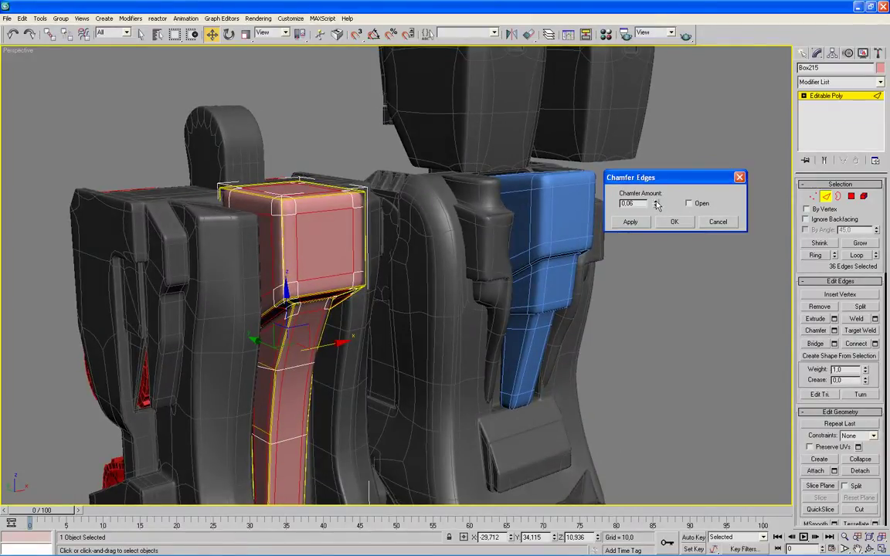
drag(656, 205, 656, 205)
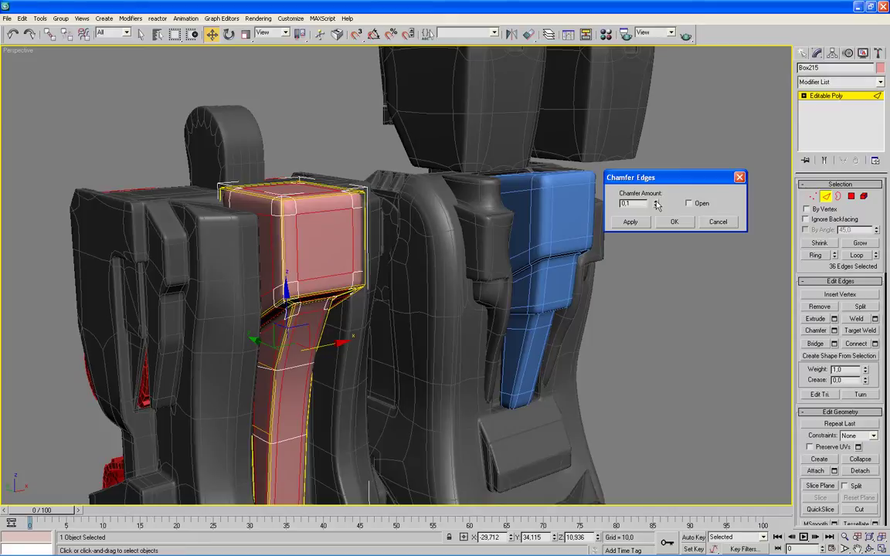
click(671, 224)
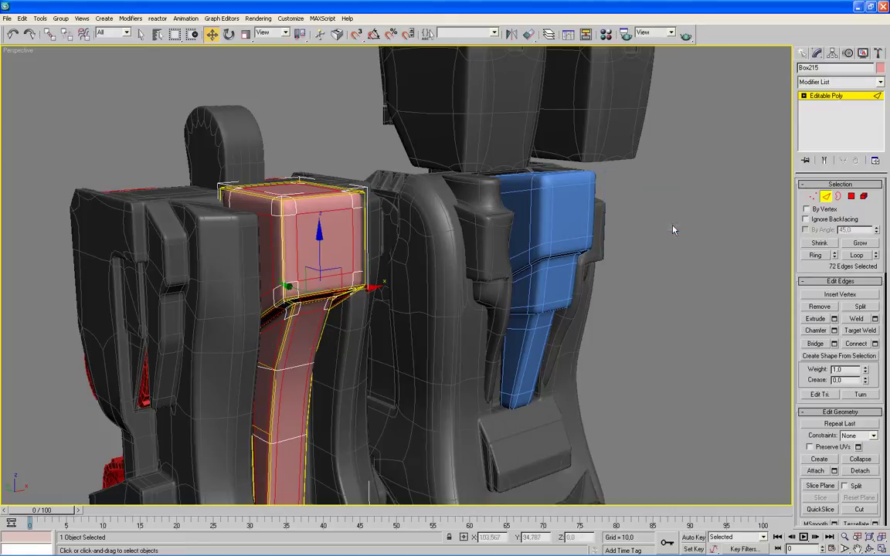
click(826, 197)
key(F4)
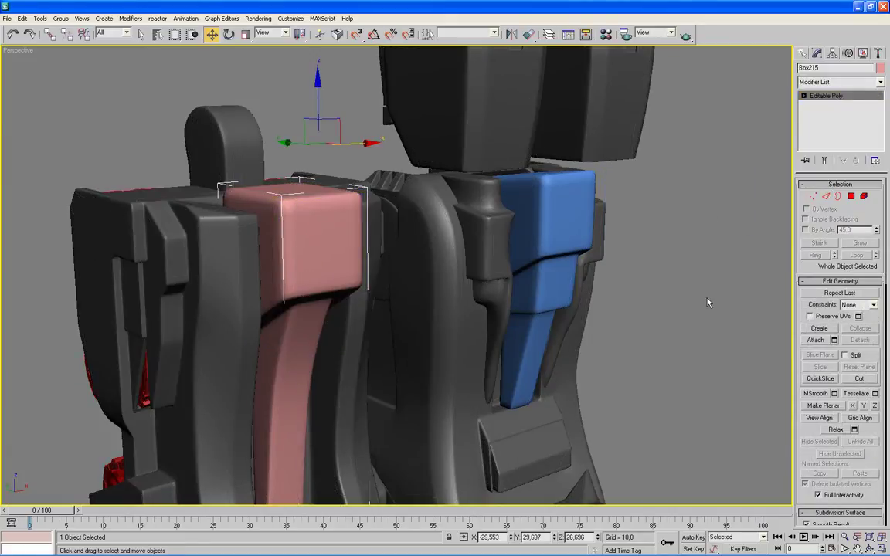
- Select the pink piston box in the maximized Front view and enter Vertex level
click(700, 305)
mouse_move(676, 338)
alt+middle_down()
mouse_move(649, 334)
mouse_move(636, 354)
mouse_move(660, 338)
mouse_move(684, 340)
mouse_move(684, 365)
mouse_move(629, 360)
alt+middle_up()
scroll(649, 334, down, 2)
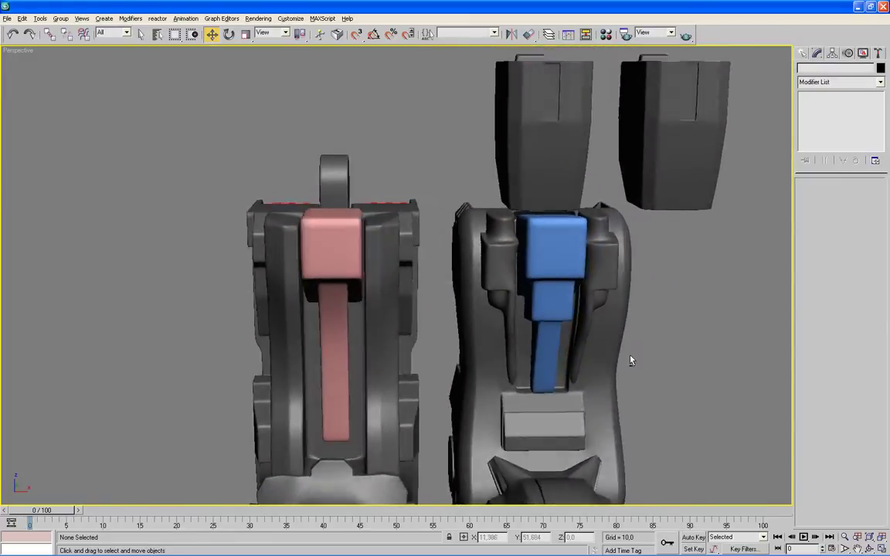
key(alt+w)
click(571, 182)
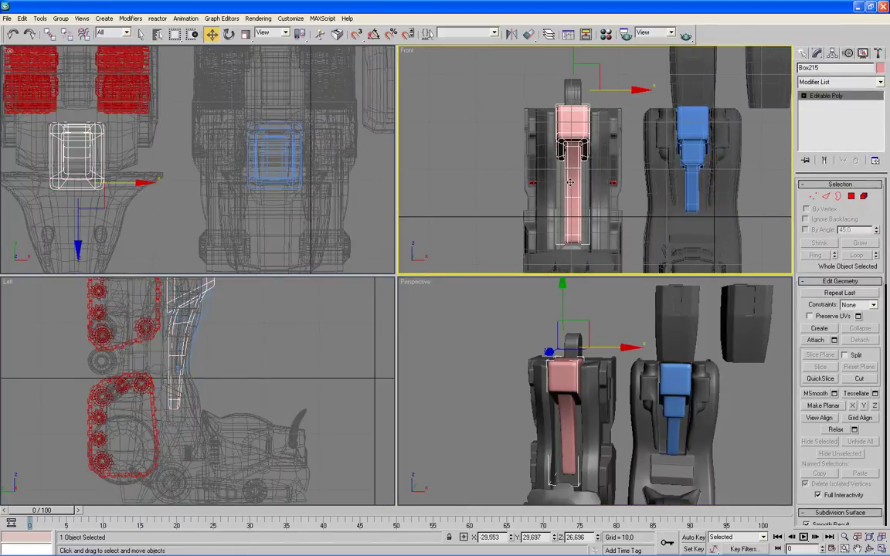
key(alt+w)
click(812, 196)
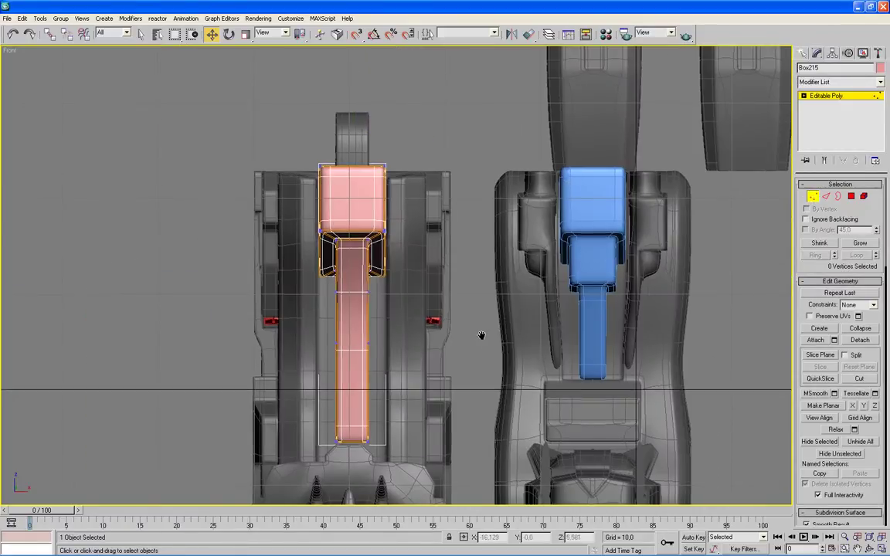
- Select the piston shaft vertices and scale them along X to narrow the lower shaft
middle_drag(451, 354, 463, 286)
drag(282, 378, 283, 379)
scroll(375, 309, down, 3)
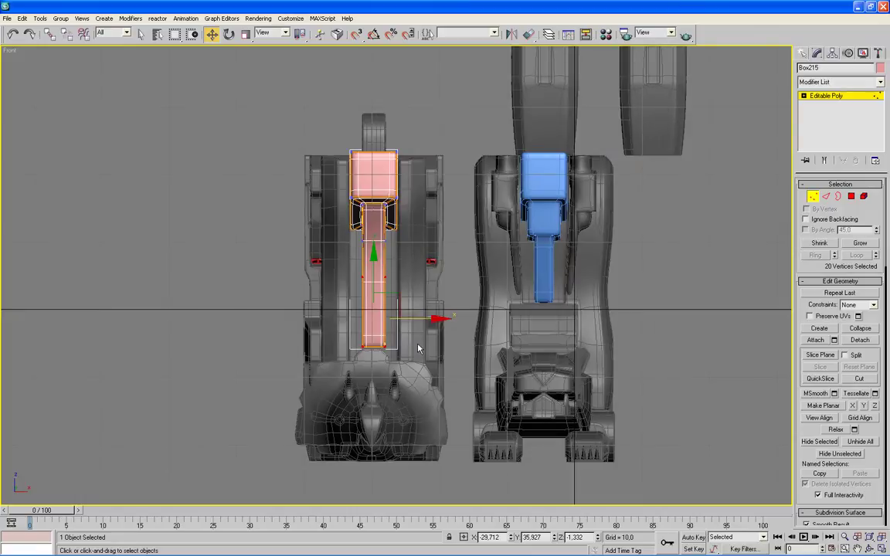
click(246, 35)
drag(446, 318, 437, 318)
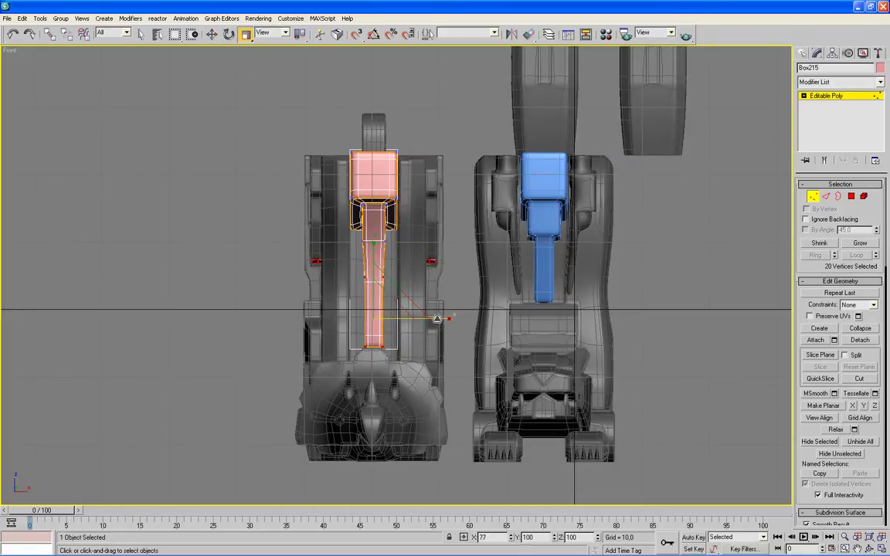
- Restore the maximized Perspective view, leave vertex editing, and select the blue piston box
key(alt+w)
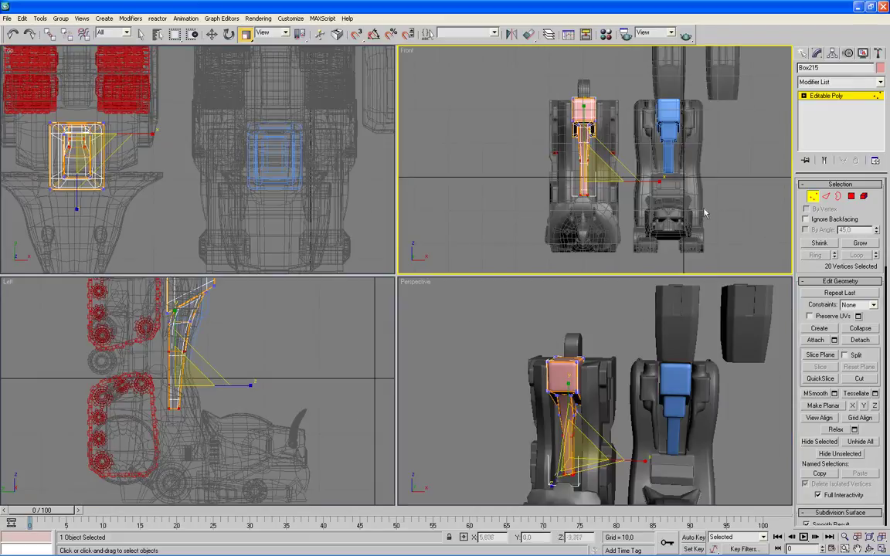
click(211, 35)
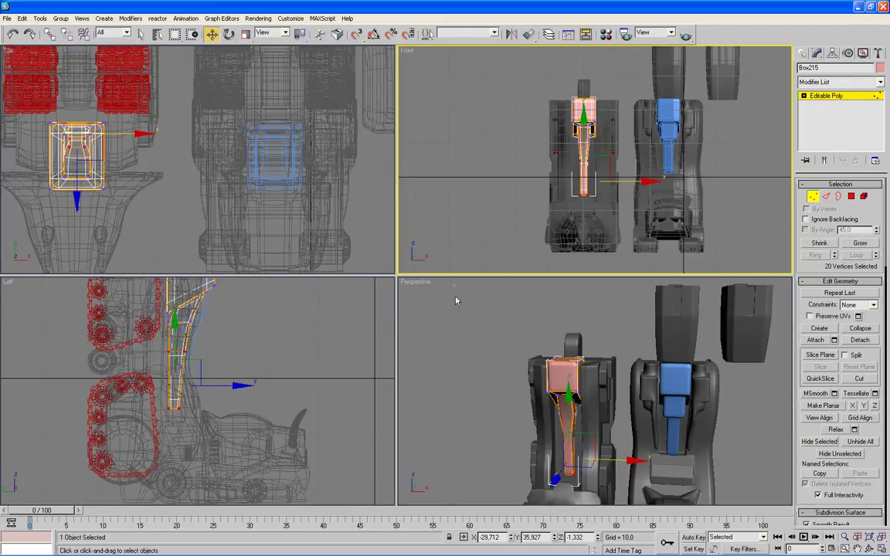
click(513, 353)
key(alt+w)
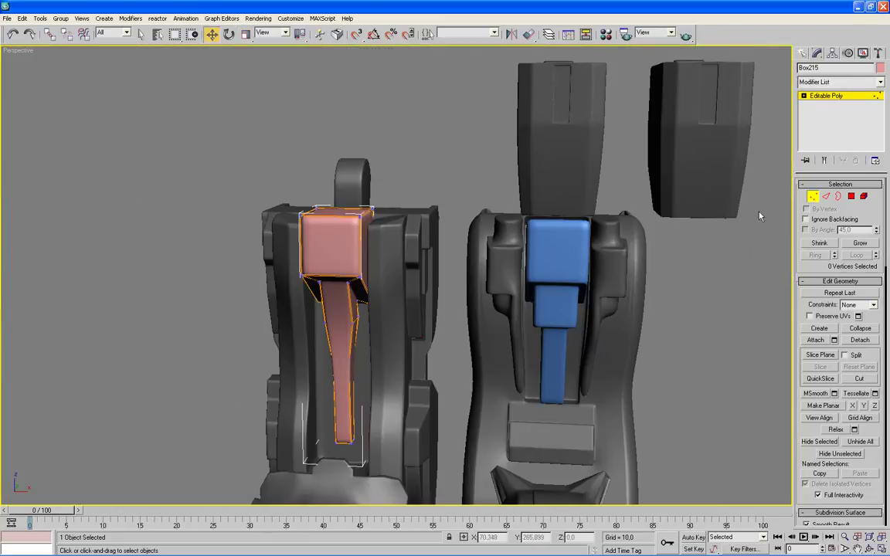
key(ctrl+b)
scroll(689, 315, down, 3)
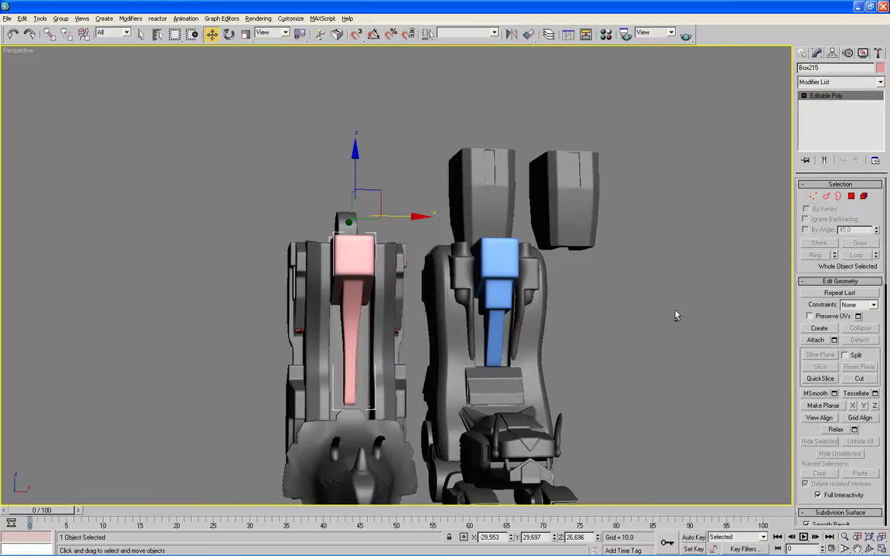
click(490, 266)
- Change the blue piston box's object colour to dark grey
click(880, 68)
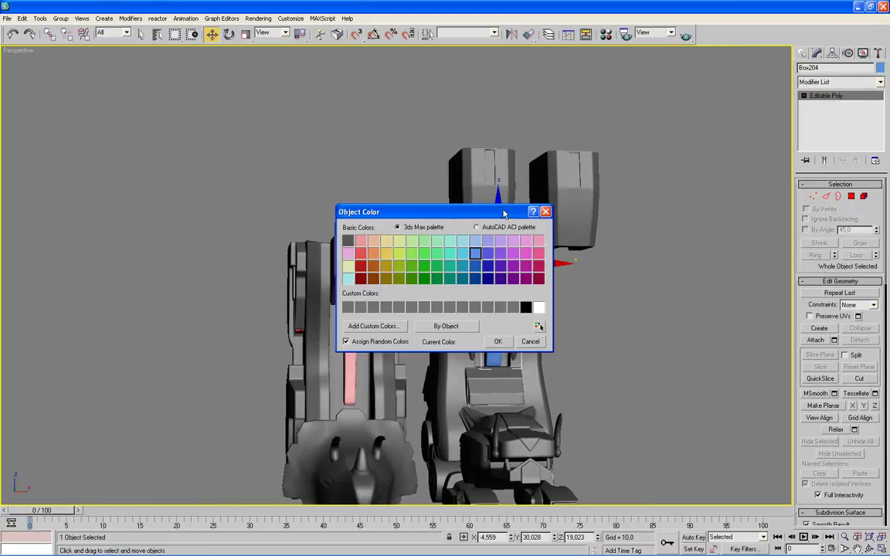
click(349, 240)
click(493, 341)
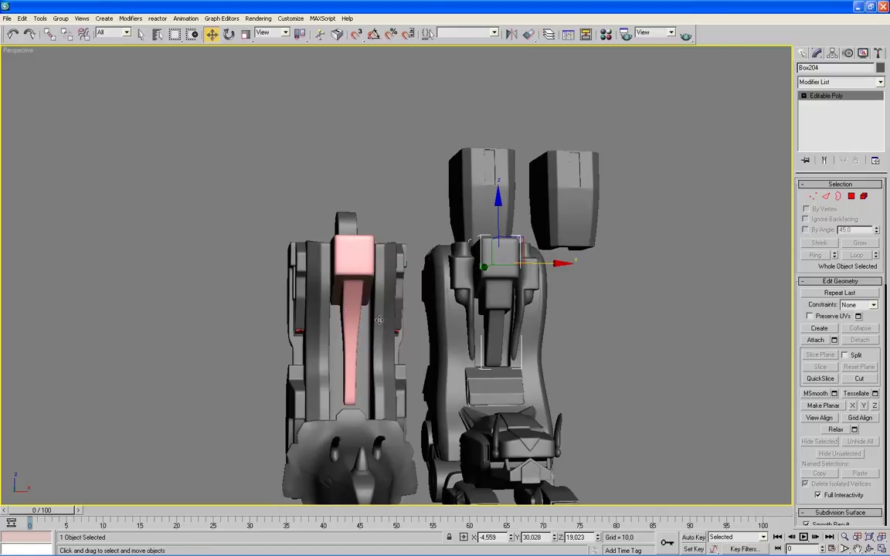
- Set the pink piston box's object colour to grey
click(346, 273)
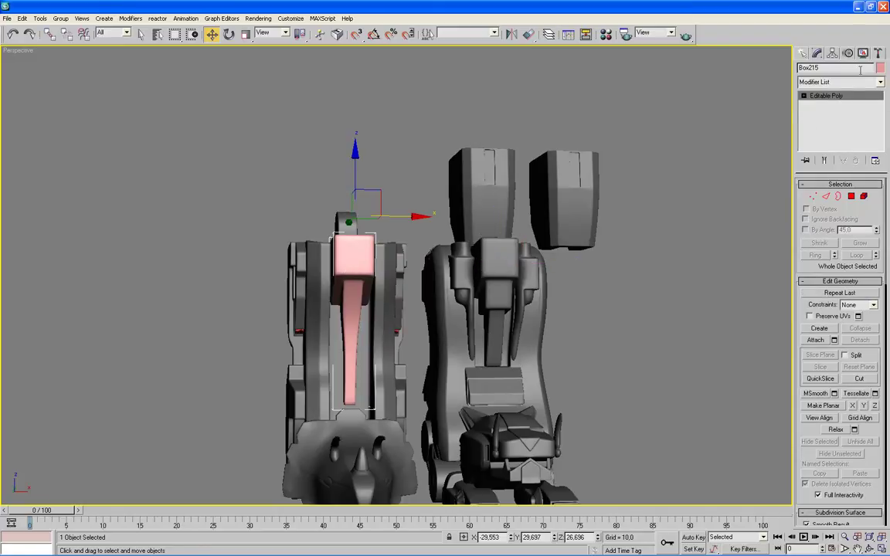
click(880, 69)
click(348, 246)
click(497, 341)
click(570, 358)
mouse_move(582, 361)
alt+middle_down()
mouse_move(594, 380)
mouse_move(591, 265)
alt+middle_up()
key(alt+w)
- Select the small cylinder Cylinder26 in the maximized Left view
right_click(260, 340)
scroll(258, 334, up, 3)
scroll(239, 309, up, 3)
key(alt+w)
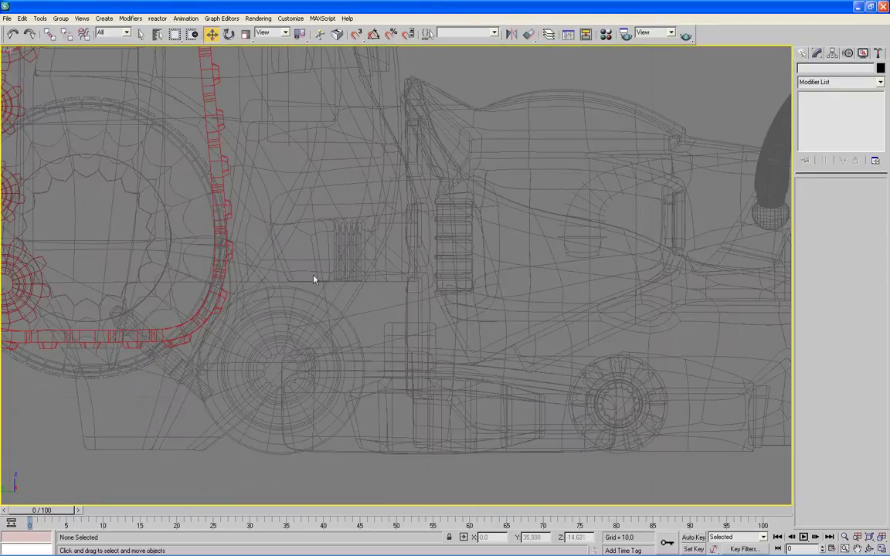
middle_drag(314, 279, 282, 259)
click(184, 330)
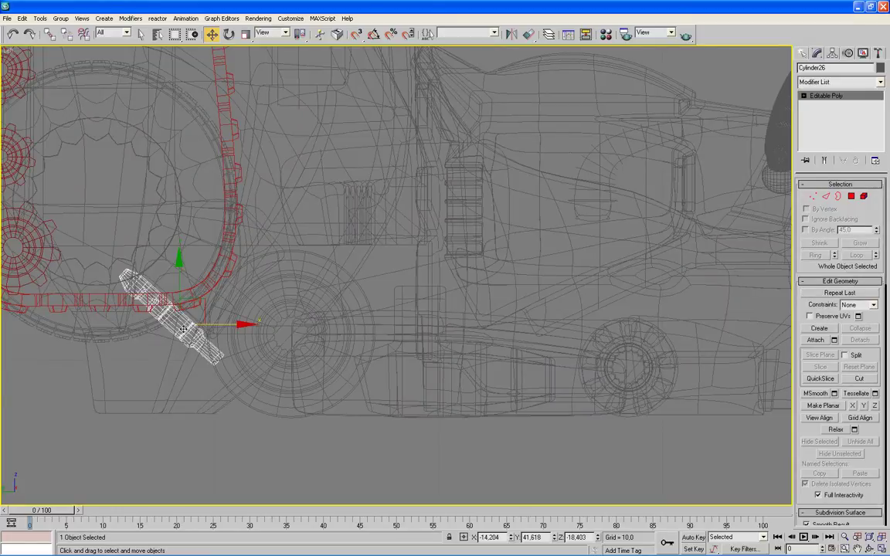
scroll(184, 330, down, 4)
- Clone Cylinder26 as the copy Cylinder63 and move it up and right toward the upper leg
right_click(294, 301)
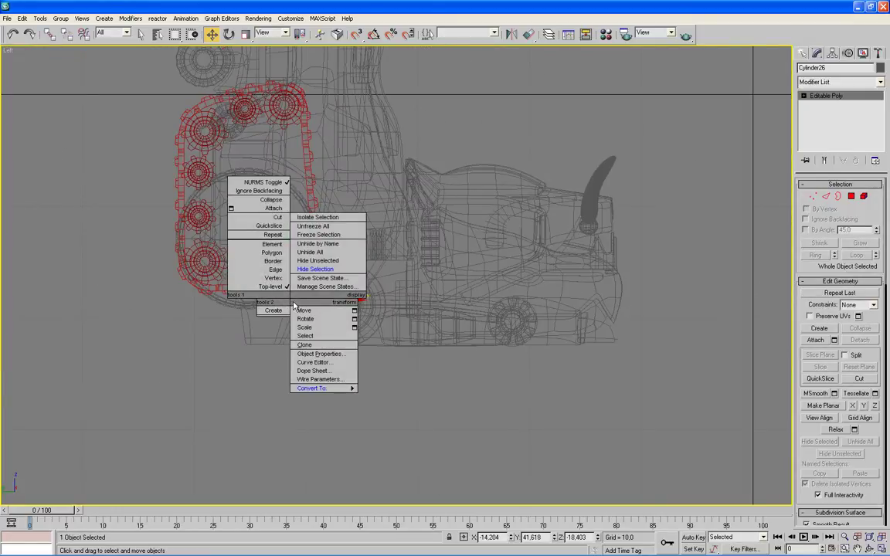
click(307, 346)
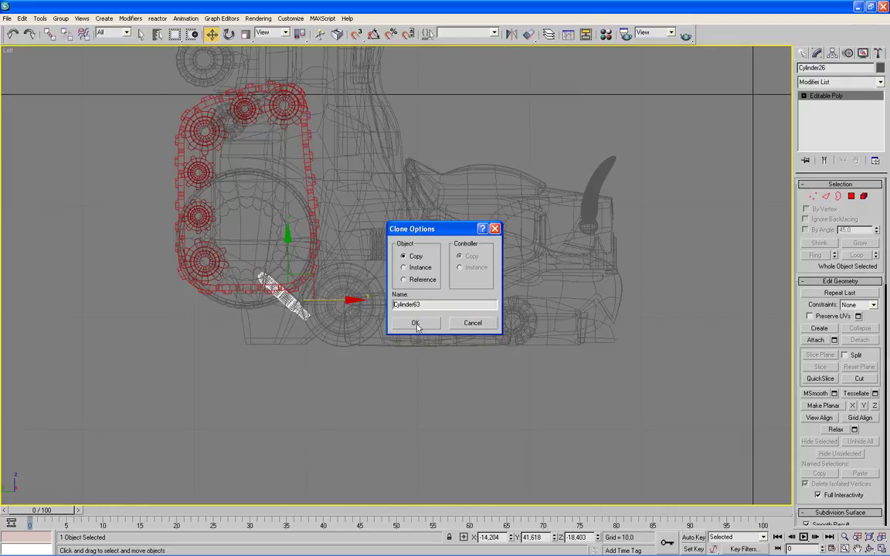
click(416, 324)
drag(309, 280, 437, 107)
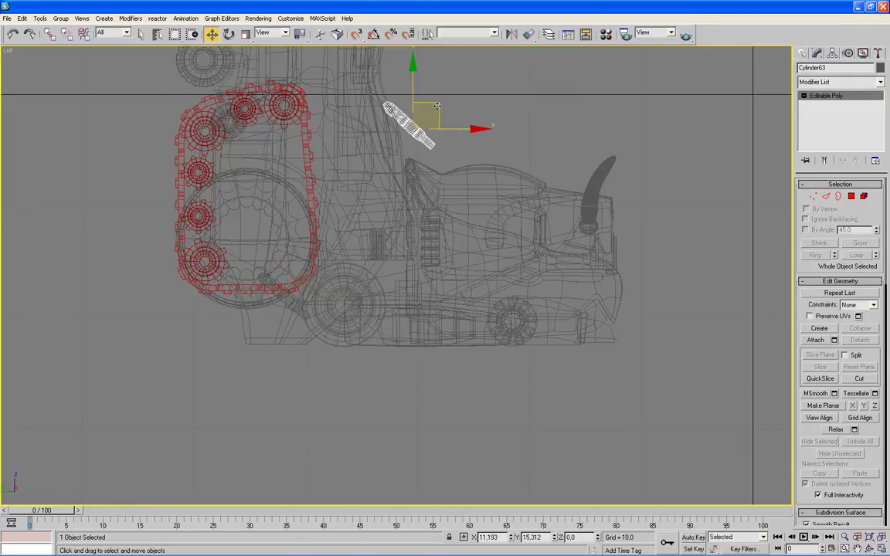
- Rotate Cylinder63 from diagonal to upright in the Left view
mouse_move(470, 188)
middle_down()
mouse_move(461, 296)
mouse_move(411, 327)
middle_up()
scroll(461, 296, up, 5)
scroll(463, 267, up, 2)
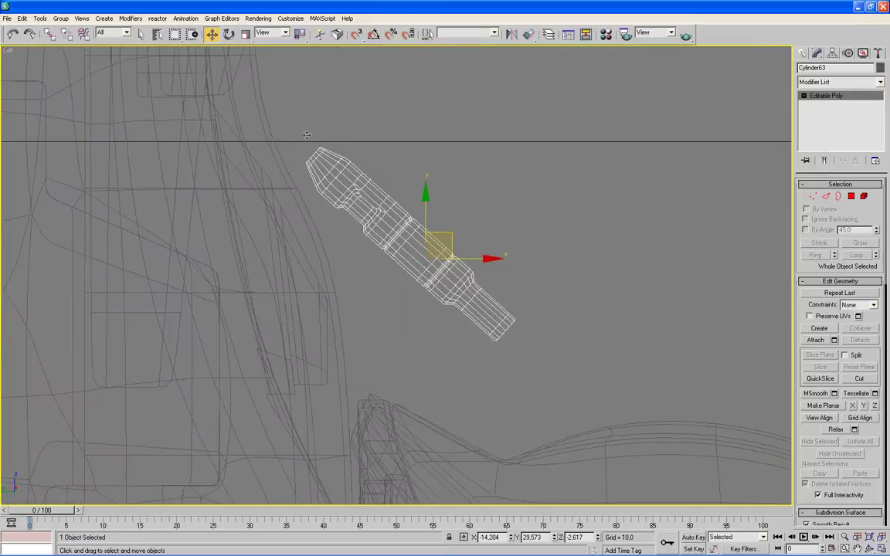
click(228, 34)
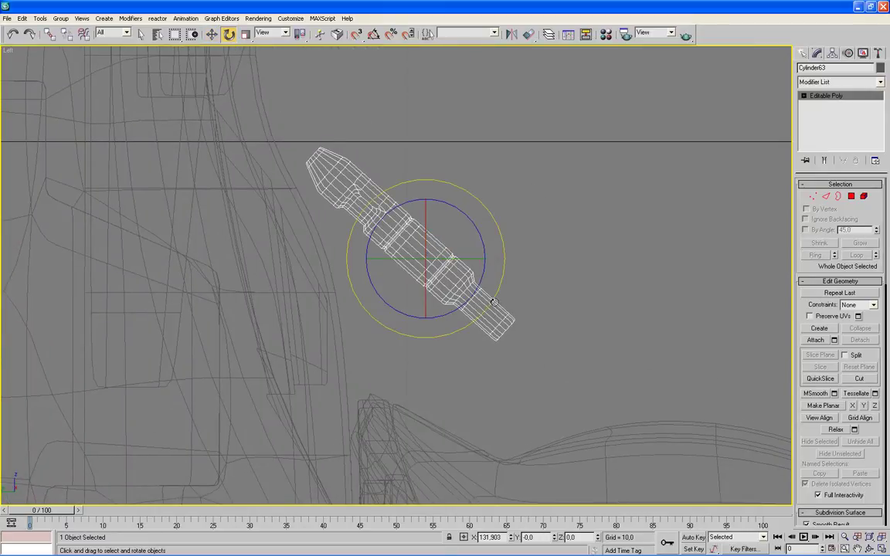
drag(492, 300, 473, 352)
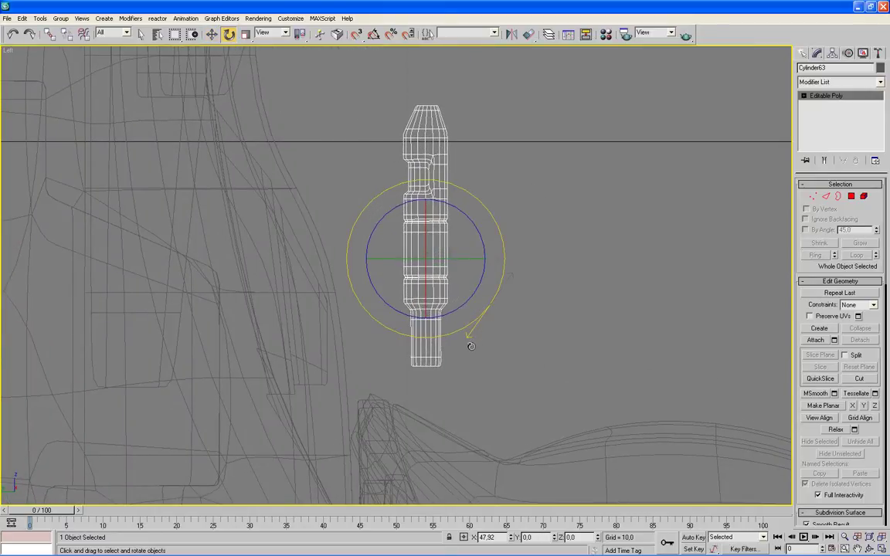
- Move Cylinder63 into the left shin's channel from the Front view
key(alt+w)
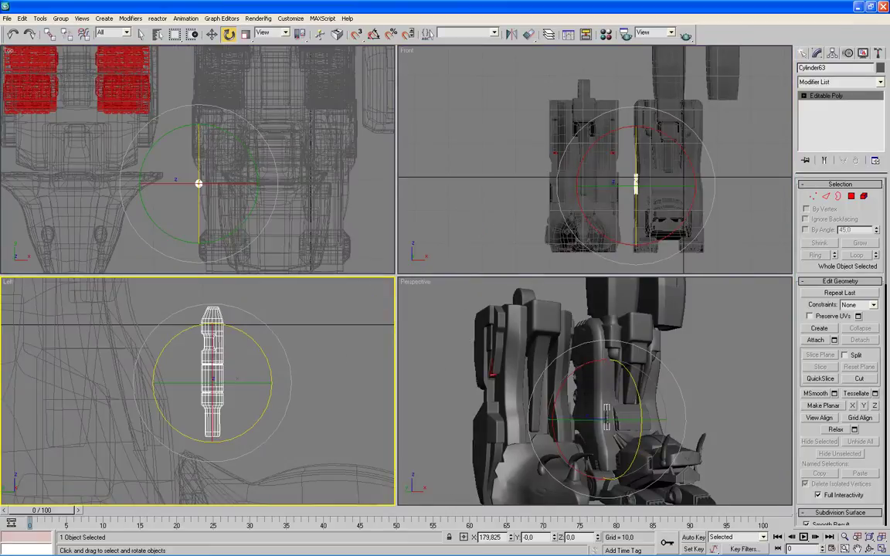
click(211, 34)
right_click(475, 154)
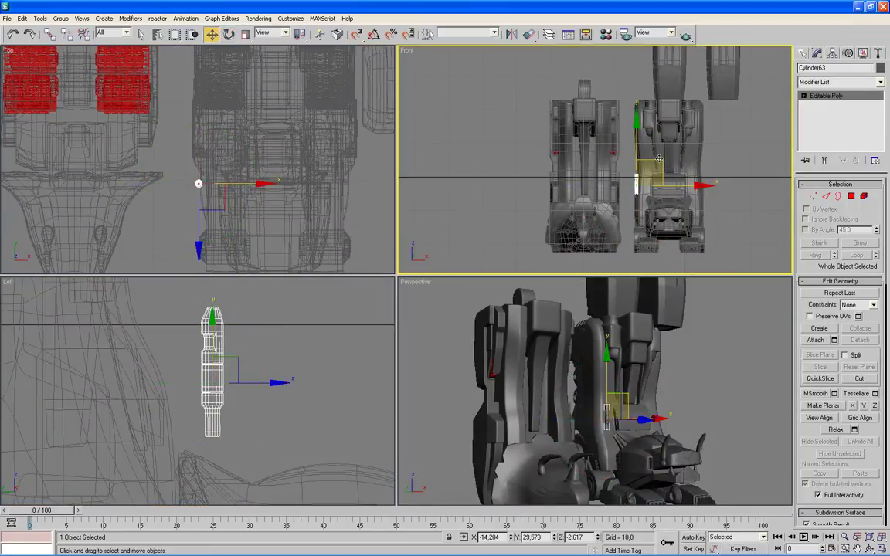
drag(627, 163, 600, 155)
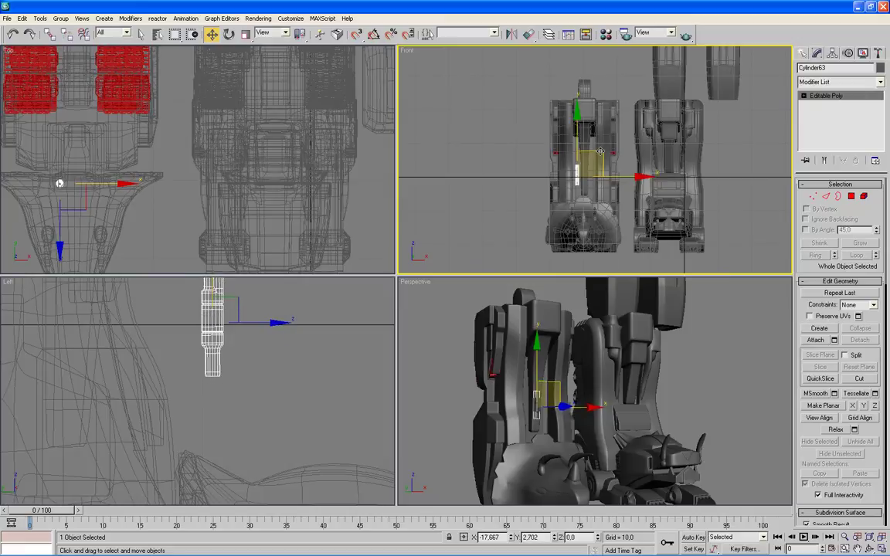
right_click(407, 337)
key(alt+w)
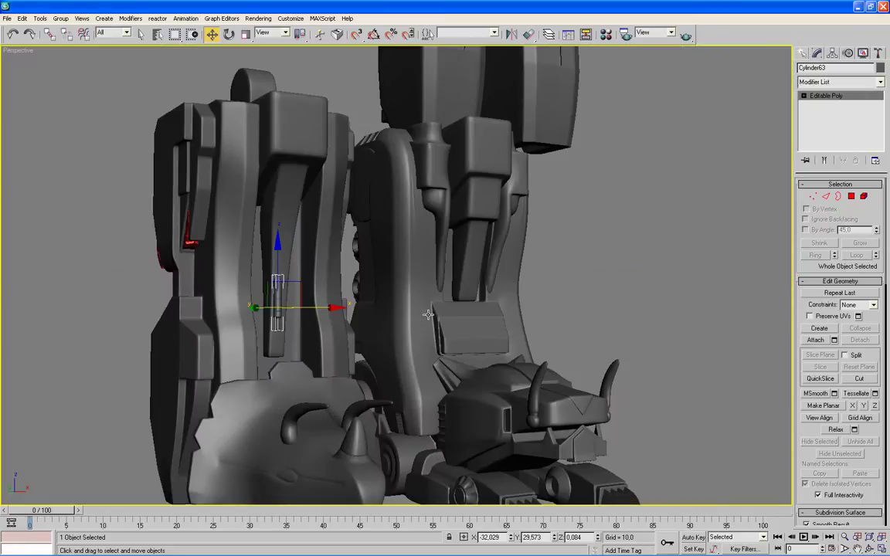
alt+middle_drag(433, 313, 423, 312)
scroll(395, 303, up, 3)
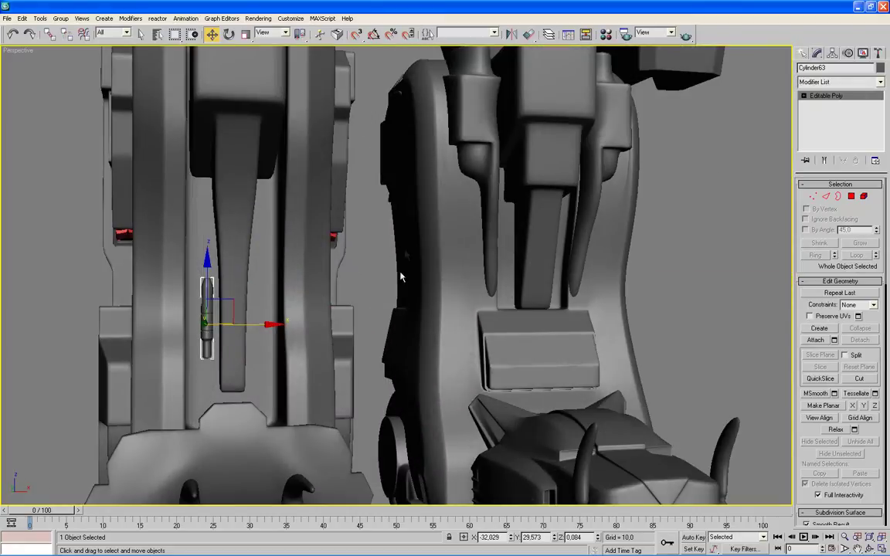
key(alt+w)
- Rotate Cylinder63 about its horizontal axis in the maximized Front view
right_click(487, 184)
key(alt+w)
scroll(463, 217, up, 3)
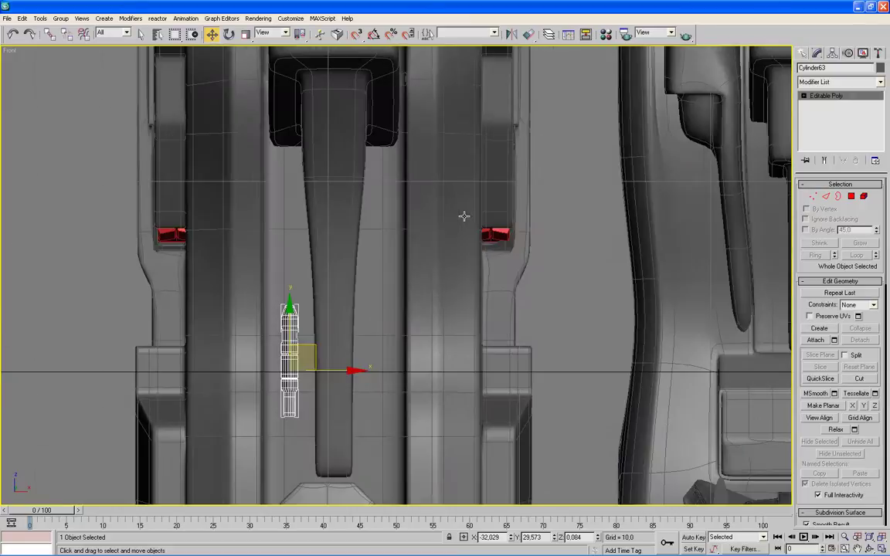
scroll(415, 274, up, 3)
middle_drag(414, 274, 512, 143)
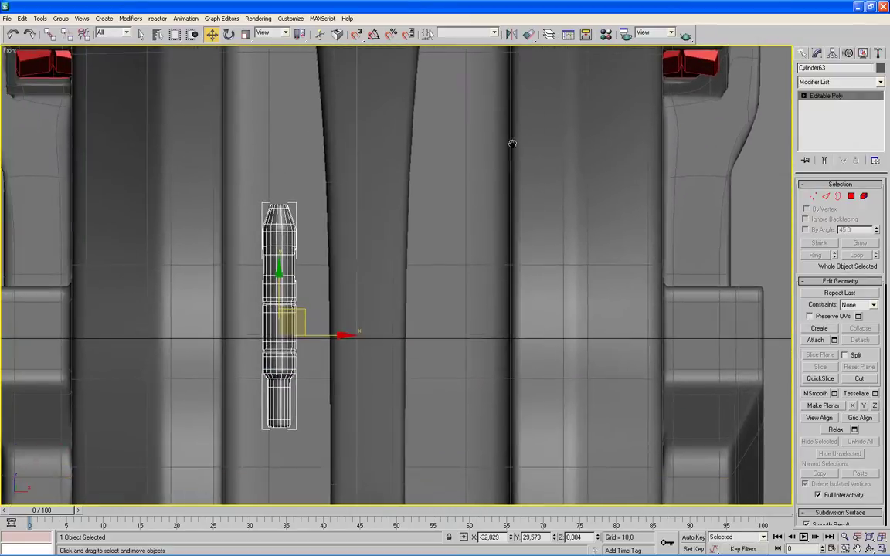
click(228, 34)
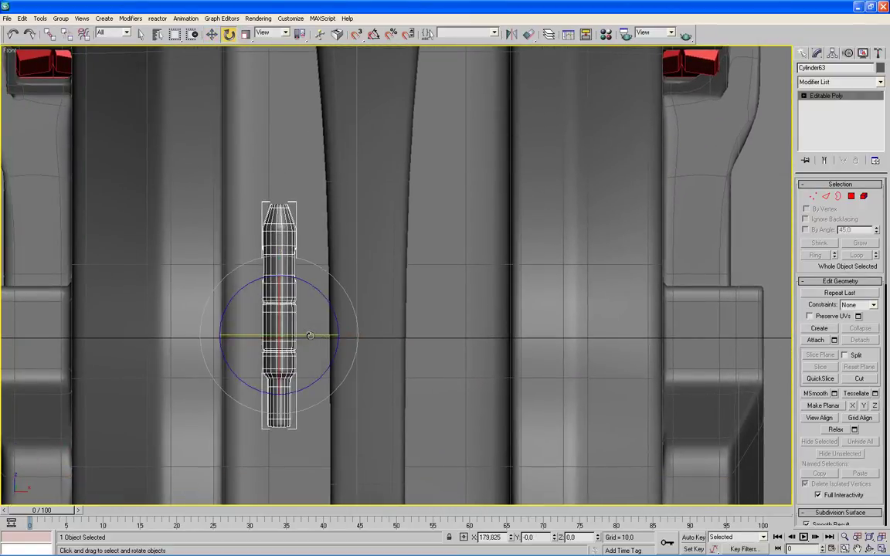
mouse_move(309, 334)
mouse_down()
mouse_move(446, 336)
mouse_move(397, 337)
mouse_up()
key(alt+w)
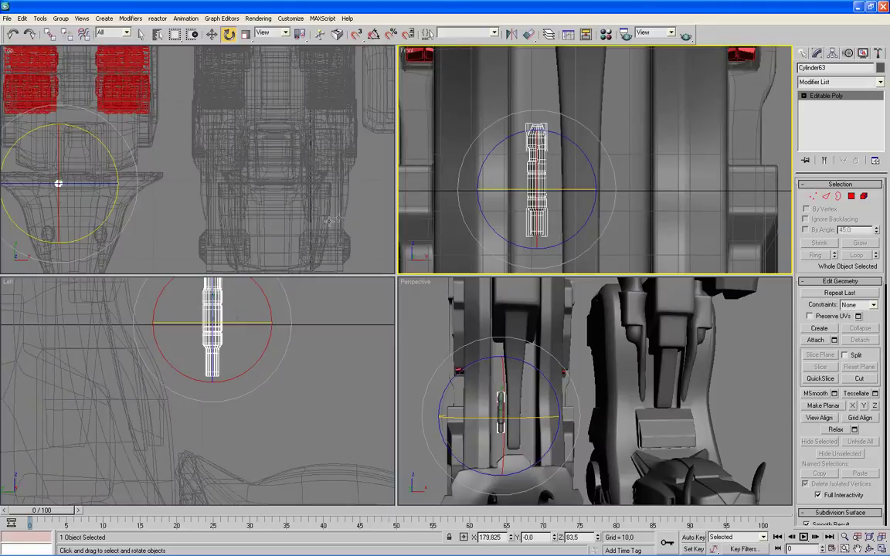
click(246, 34)
right_click(425, 361)
key(alt+w)
scroll(423, 360, up, 1)
scroll(415, 365, up, 1)
- Slide Cylinder63 along its Y axis into the shin from the Top view
middle_drag(445, 339, 509, 319)
scroll(357, 338, down, 2)
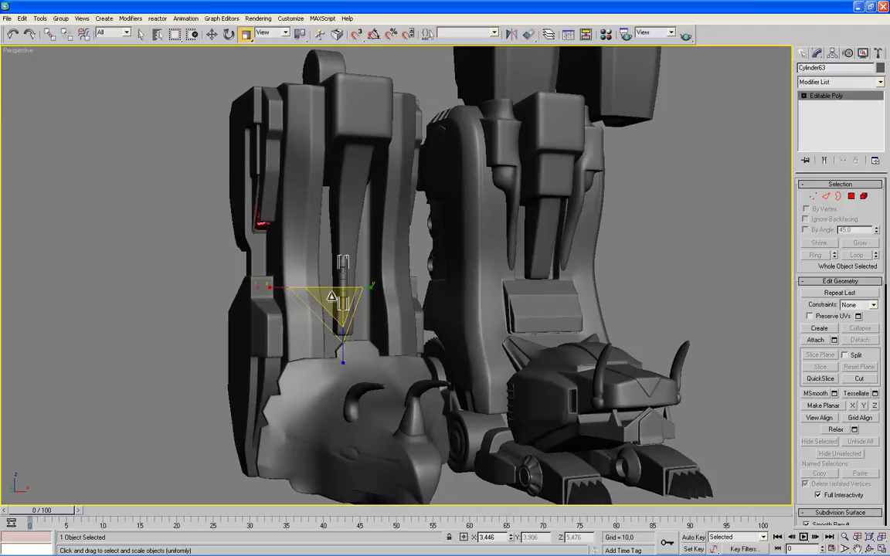
drag(331, 298, 328, 286)
alt+middle_drag(328, 286, 454, 350)
key(alt+w)
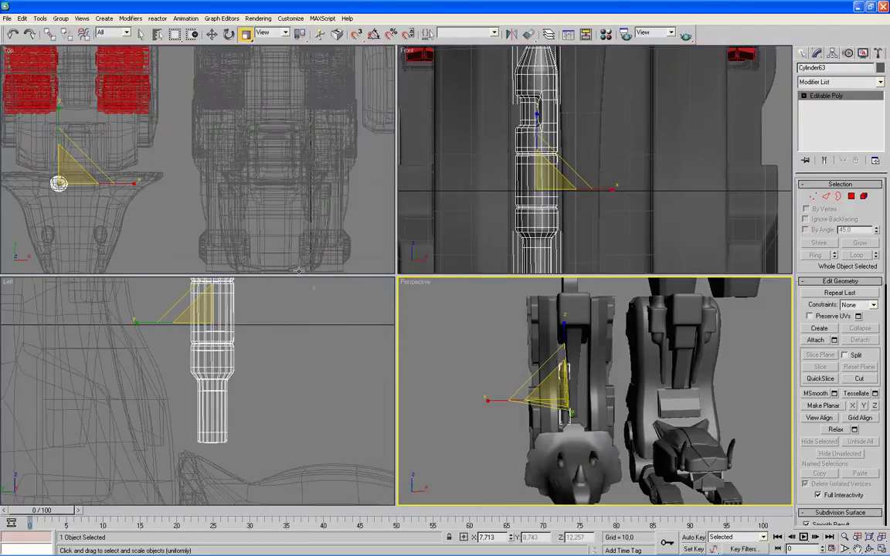
middle_click(257, 199)
key(alt+w)
middle_drag(298, 209, 440, 233)
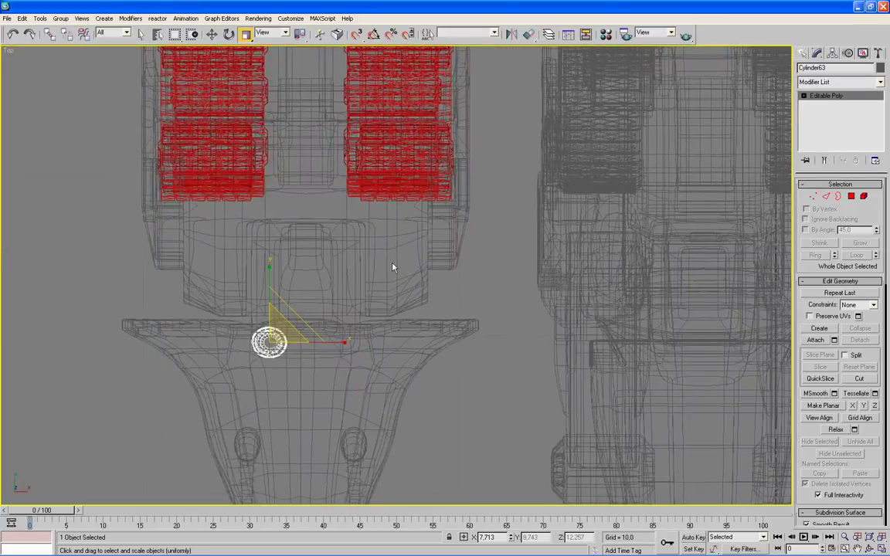
click(212, 34)
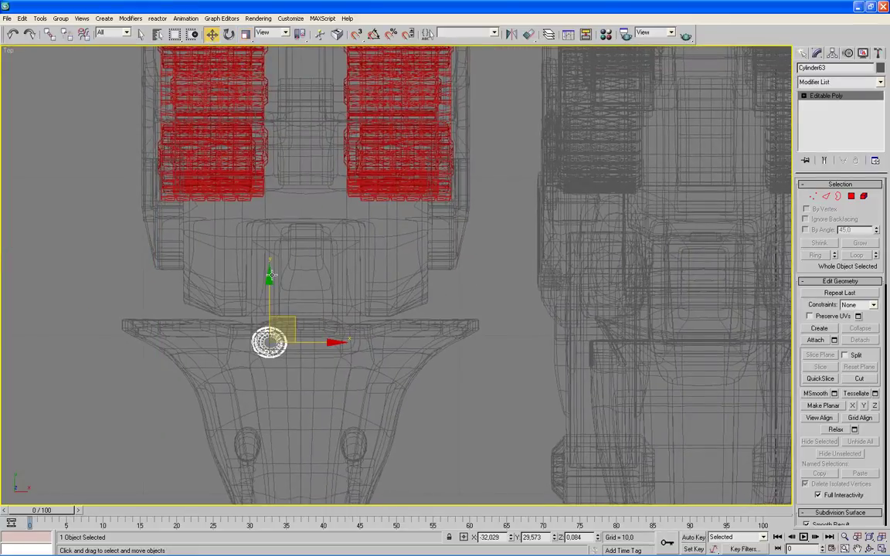
drag(270, 278, 270, 235)
- Lower Cylinder63 slightly along Z in the Perspective view
key(alt+w)
middle_click(462, 371)
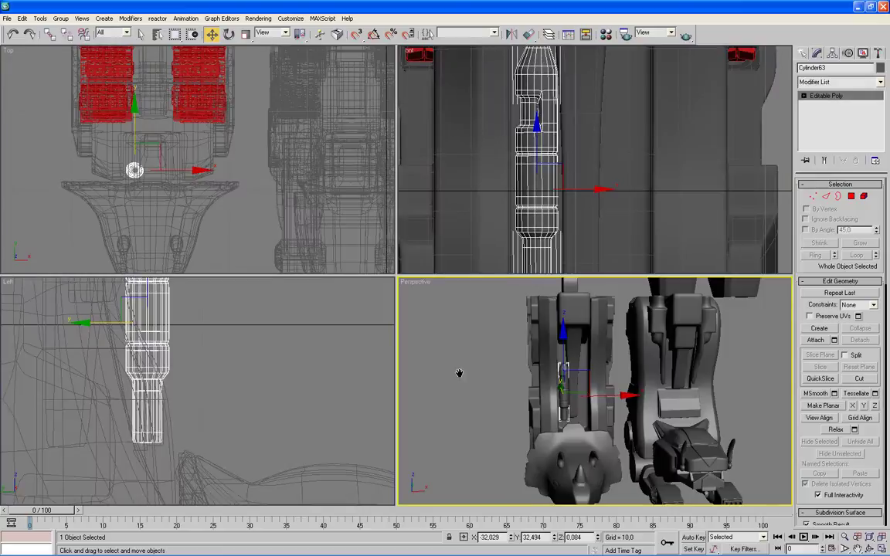
key(alt+w)
mouse_move(462, 371)
alt+middle_down()
mouse_move(426, 377)
mouse_move(399, 332)
alt+middle_up()
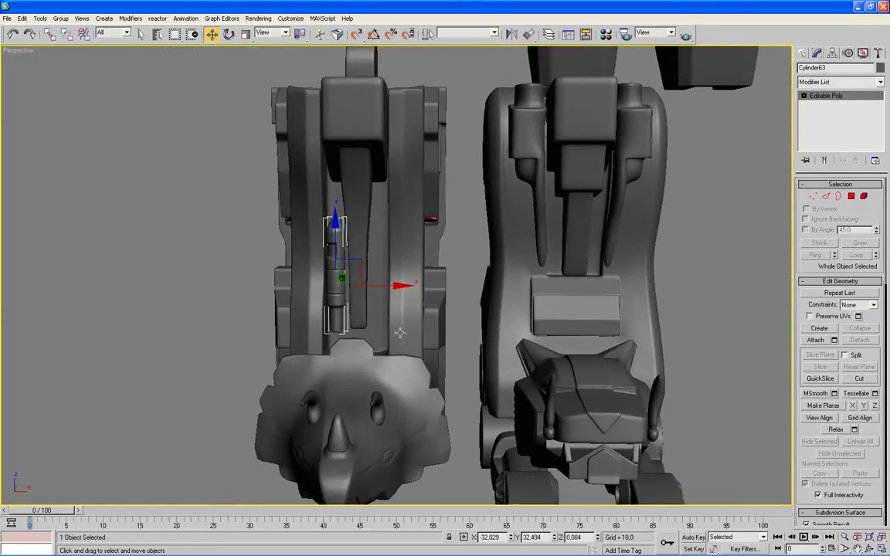
drag(335, 224, 335, 240)
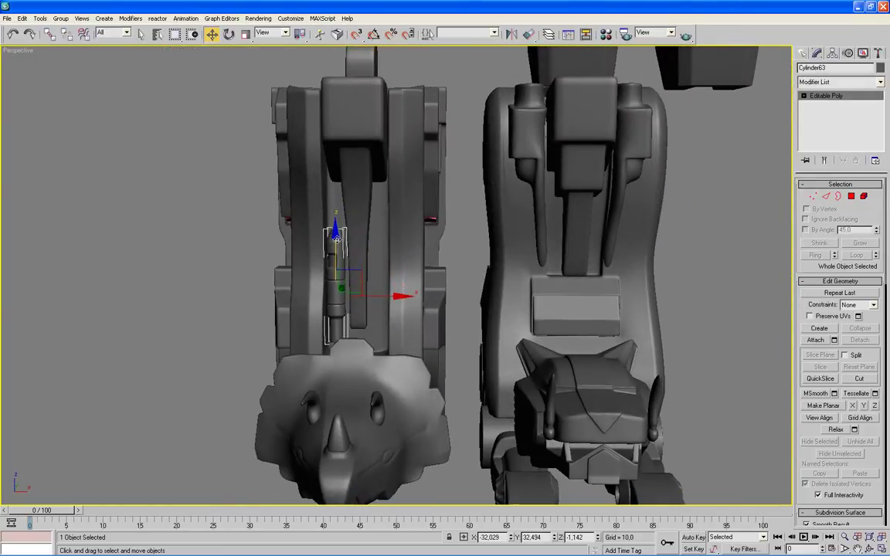
- Scale Cylinder63 uniformly to about 118% in the Front view
click(245, 34)
key(alt+w)
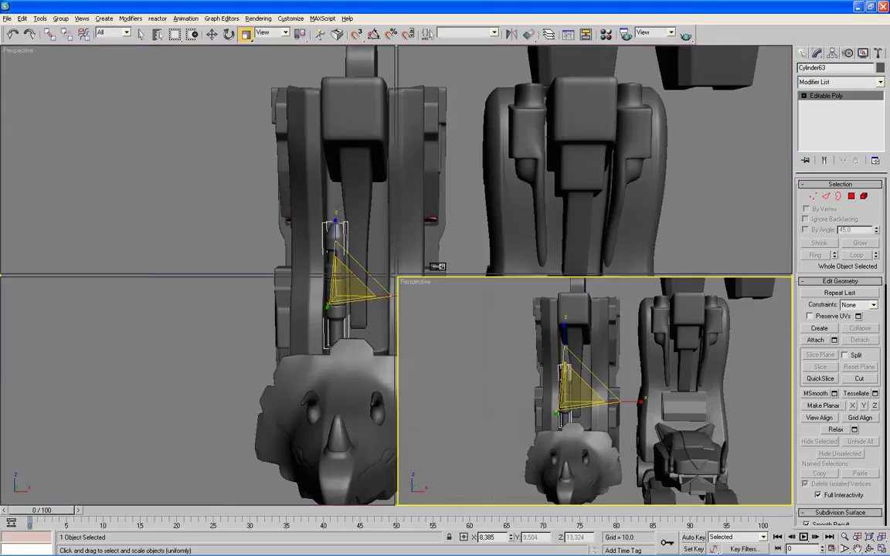
right_click(626, 213)
key(alt+w)
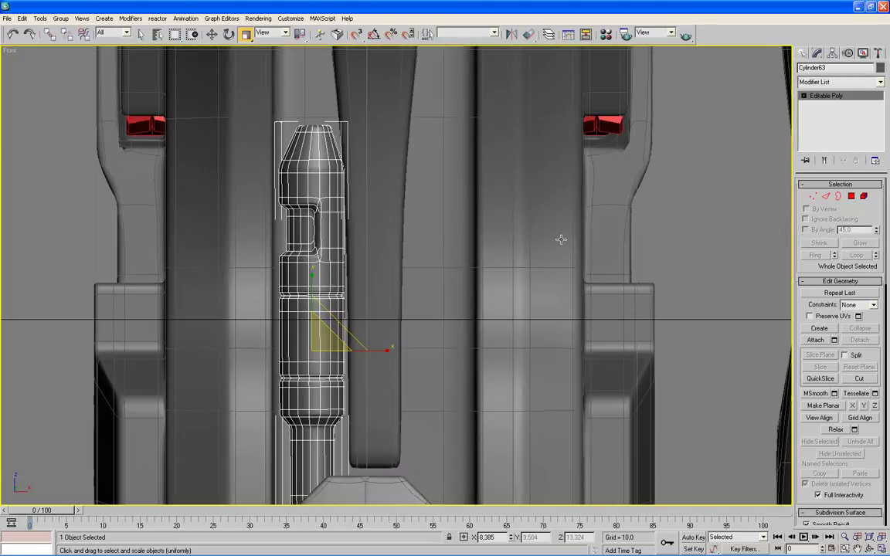
scroll(561, 239, down, 2)
drag(355, 330, 313, 284)
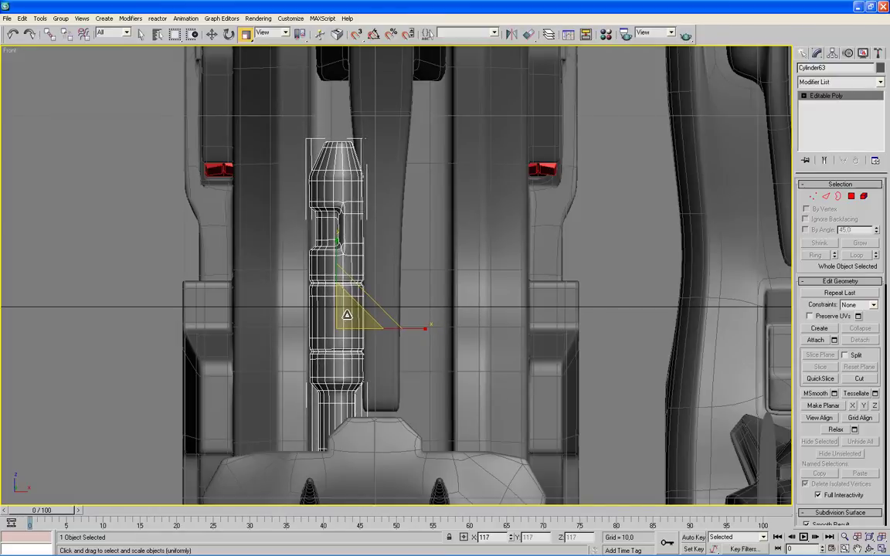
key(alt+w)
- Nudge Cylinder63 deeper into the shin to Y 33.163 in the smooth-shaded Left view
click(211, 33)
right_click(472, 404)
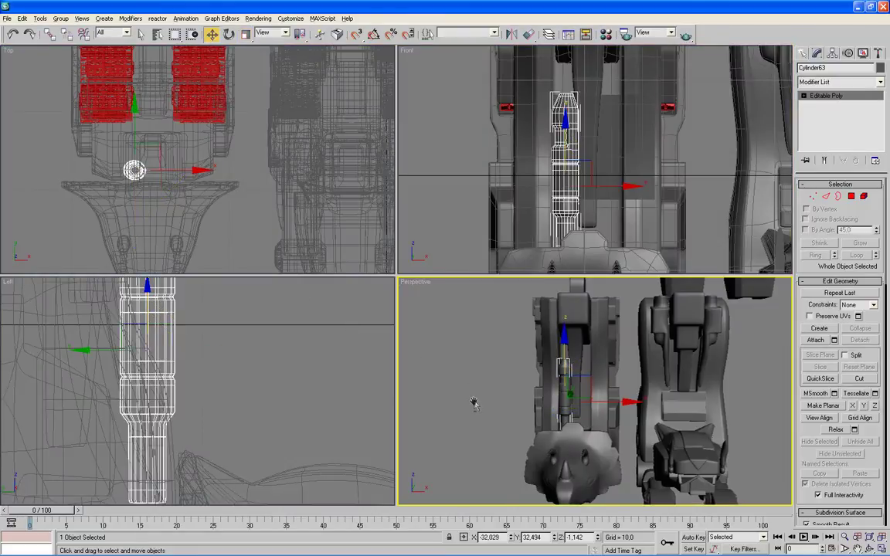
key(alt+w)
alt+middle_drag(427, 367, 427, 412)
key(alt+w)
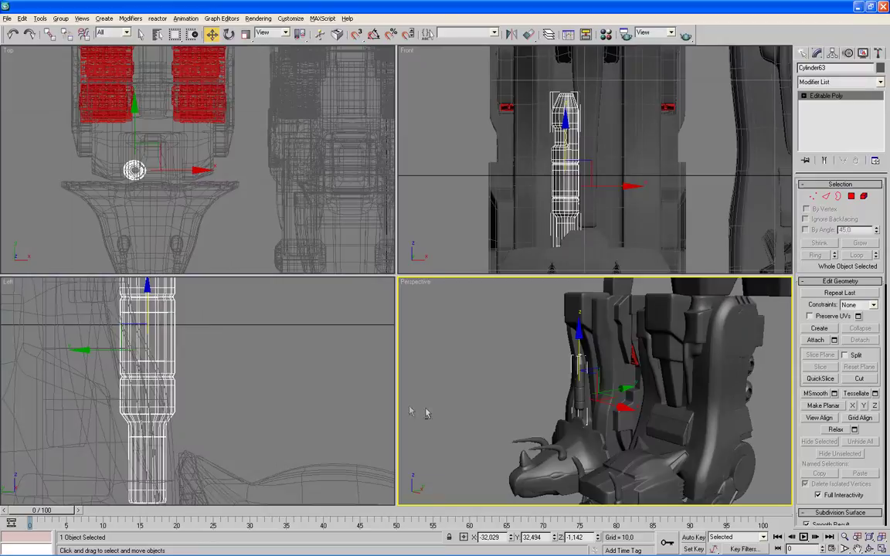
right_click(276, 374)
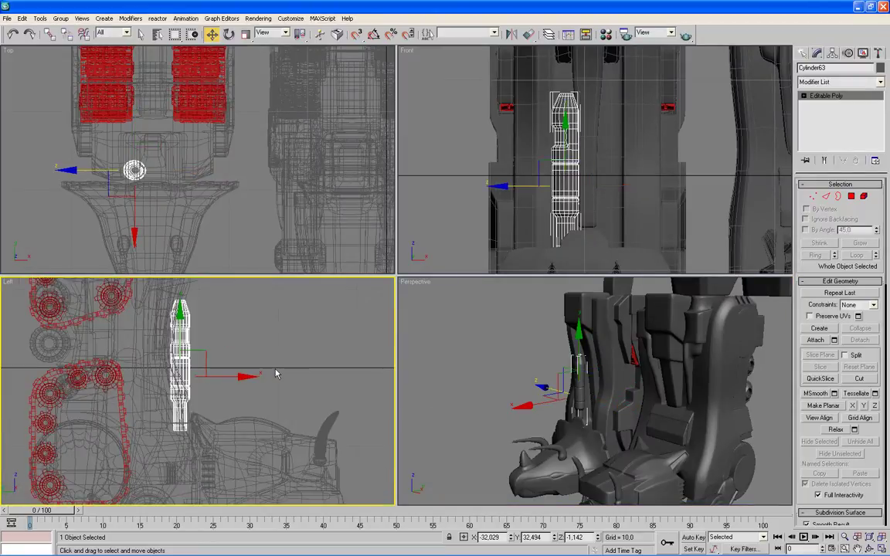
key(F3)
drag(250, 379, 242, 378)
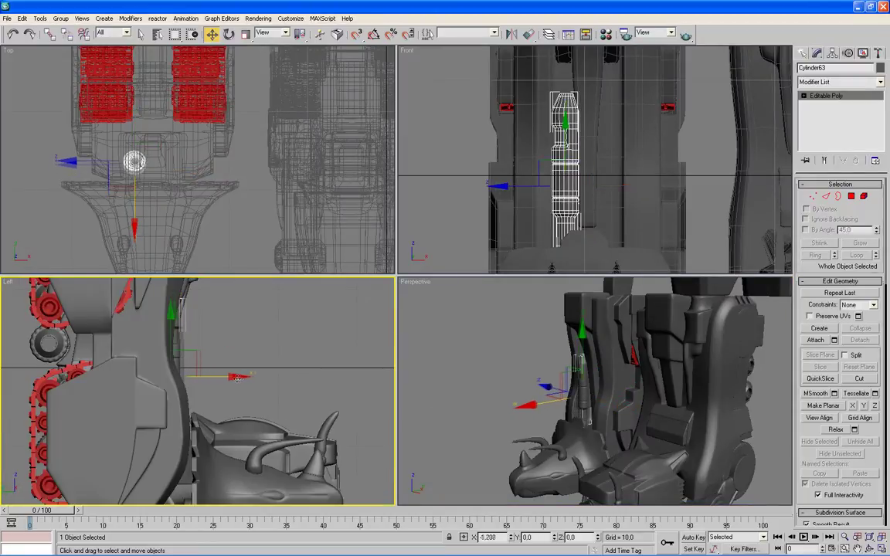
right_click(453, 389)
key(alt+w)
mouse_move(453, 389)
alt+middle_down()
mouse_move(524, 386)
mouse_move(660, 277)
alt+middle_up()
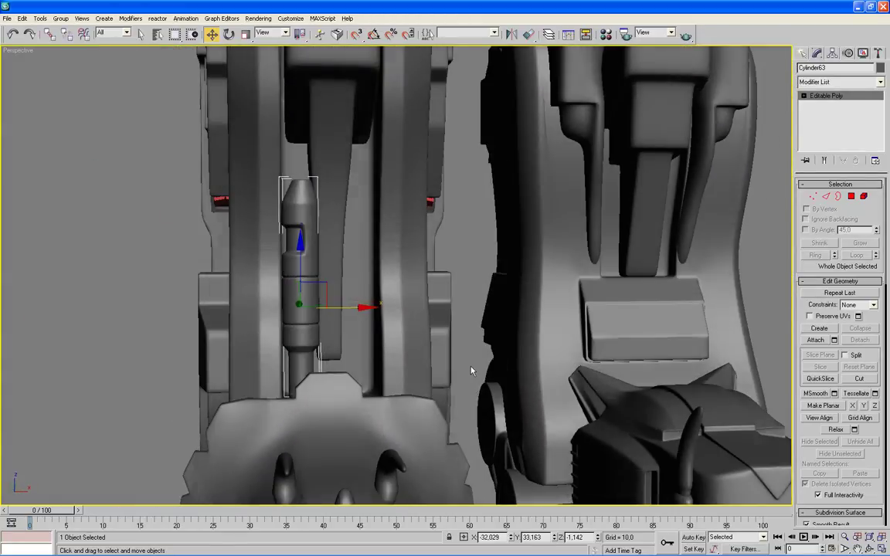
- Select Cylinder63's top vertices and lower them slightly
click(813, 198)
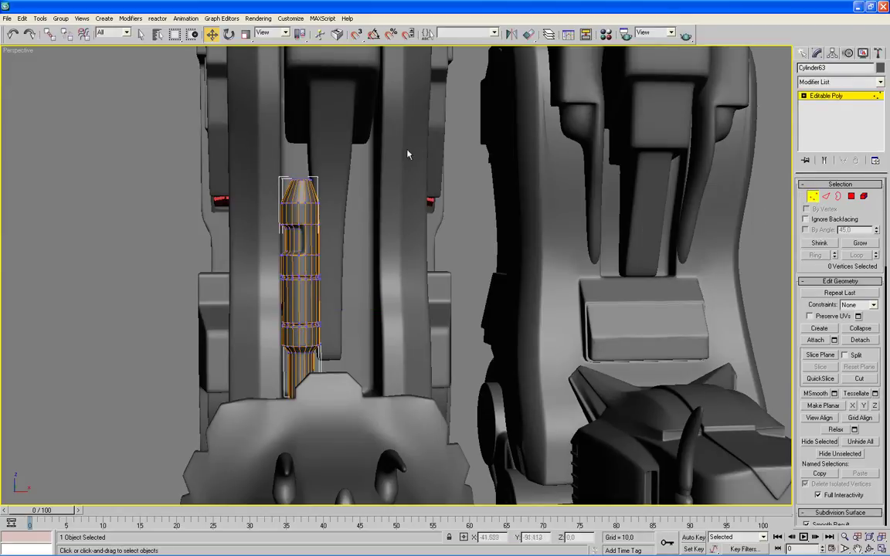
drag(408, 155, 236, 220)
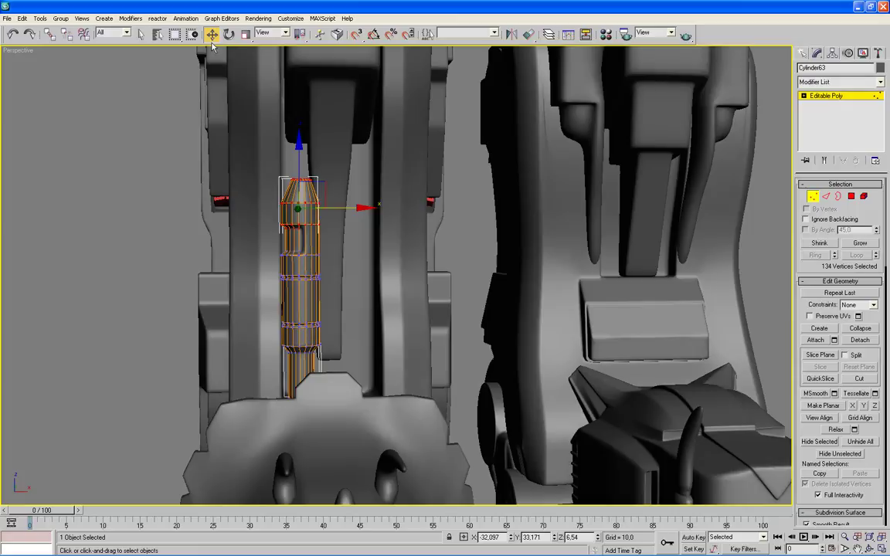
drag(299, 139, 298, 145)
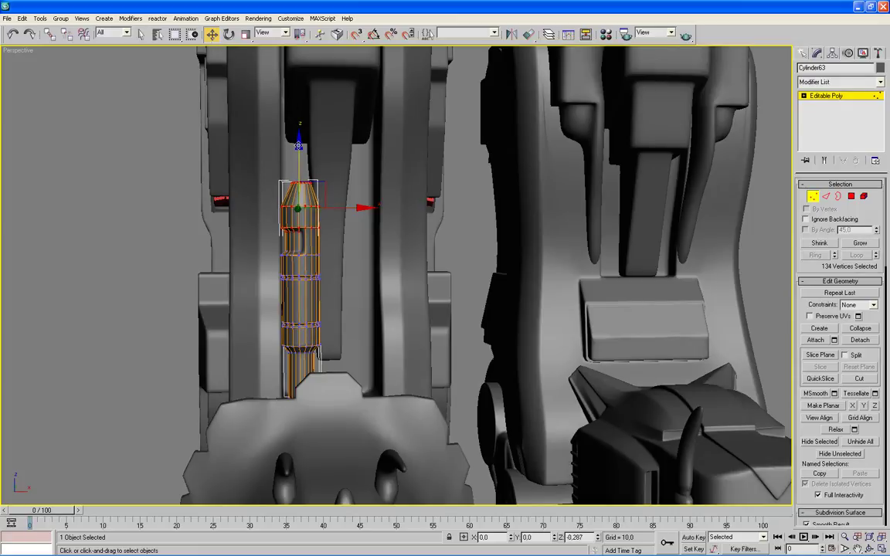
drag(299, 145, 298, 147)
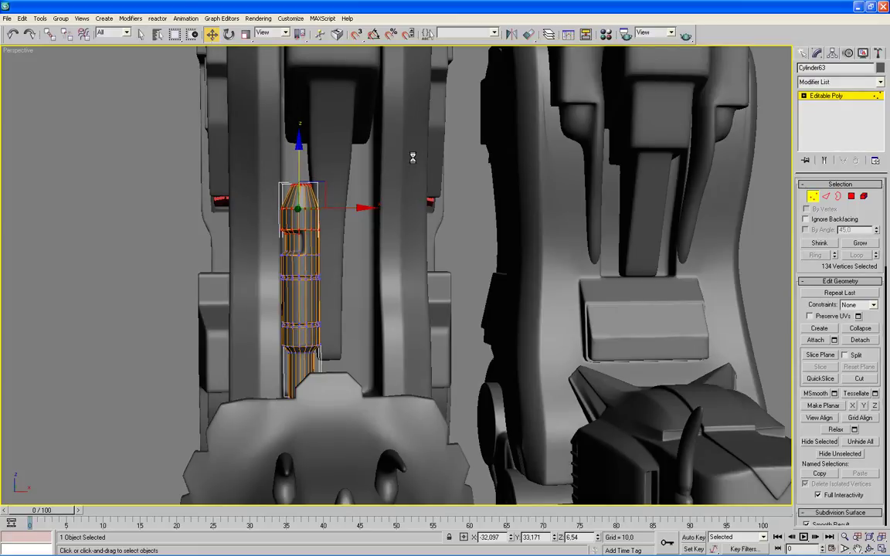
- Select all of the piston's vertices, move them down along Z, and exit vertex editing
drag(417, 158, 224, 332)
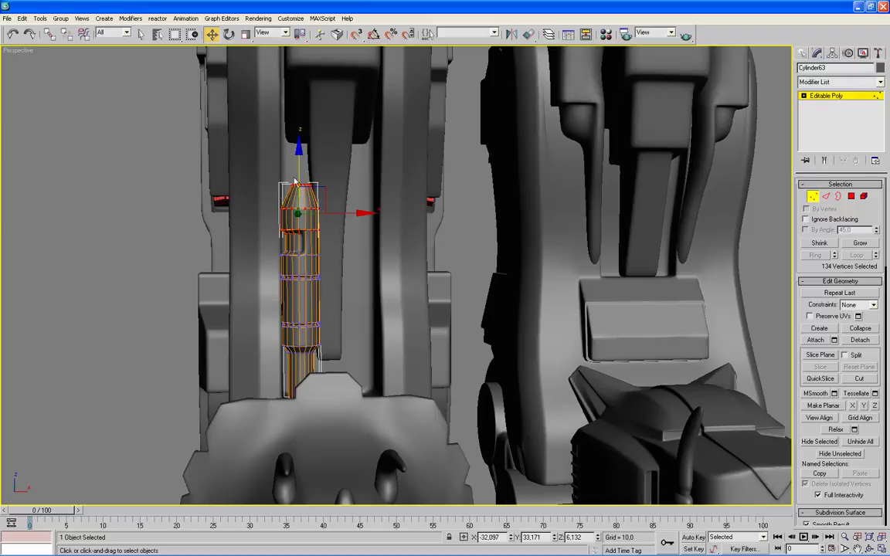
drag(300, 177, 298, 185)
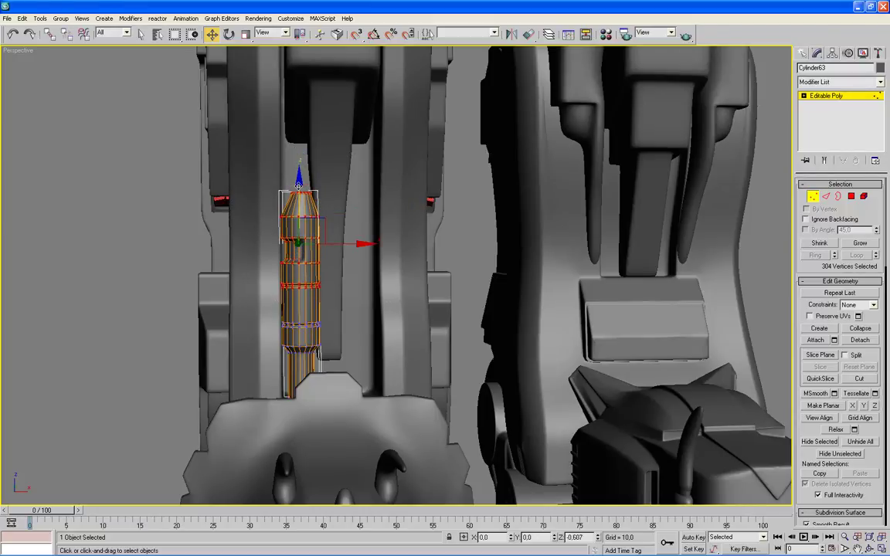
drag(299, 185, 299, 186)
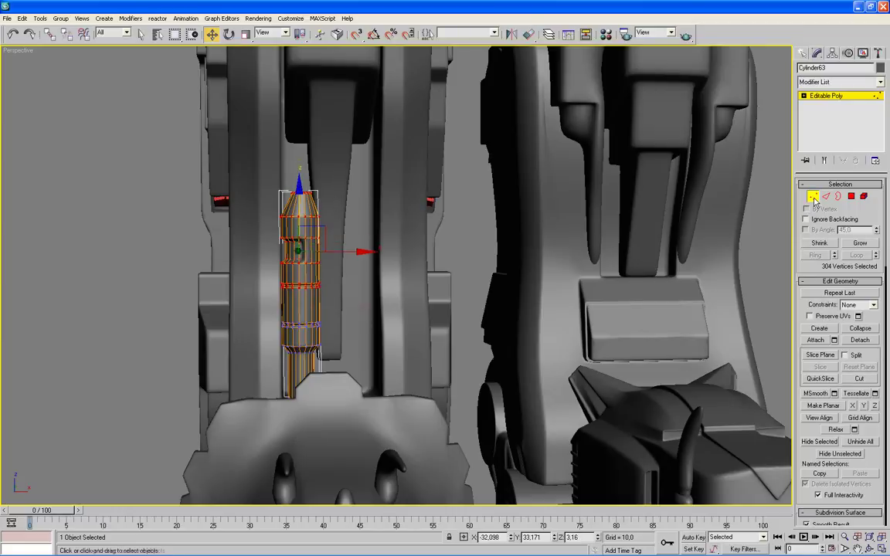
key(1)
scroll(483, 269, down, 3)
key(alt+w)
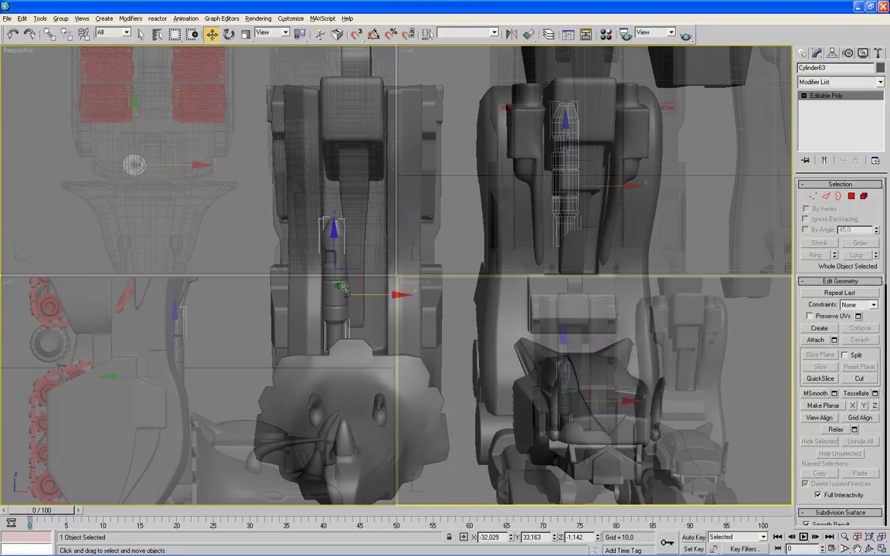
- Mirror the piston on X as a copy in the Front view and move it right of the original
right_click(693, 153)
key(alt+w)
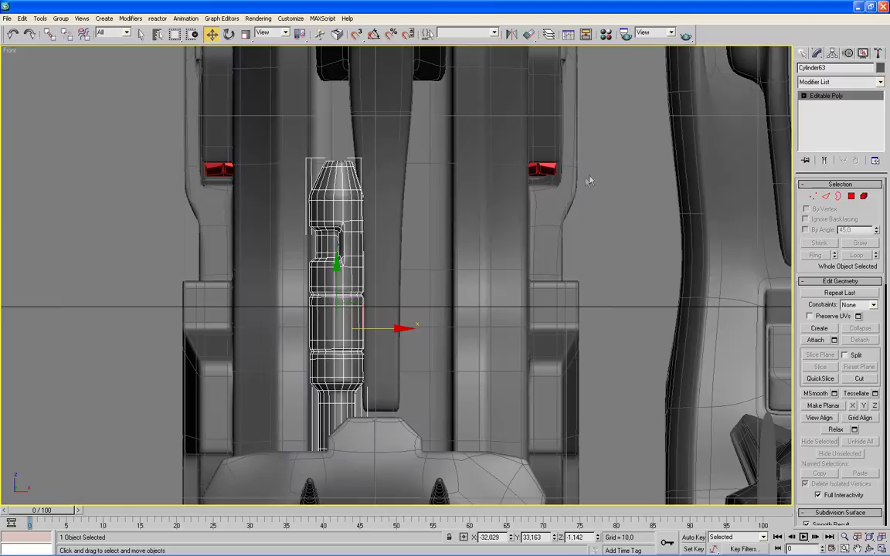
middle_drag(588, 178, 526, 180)
scroll(463, 156, down, 2)
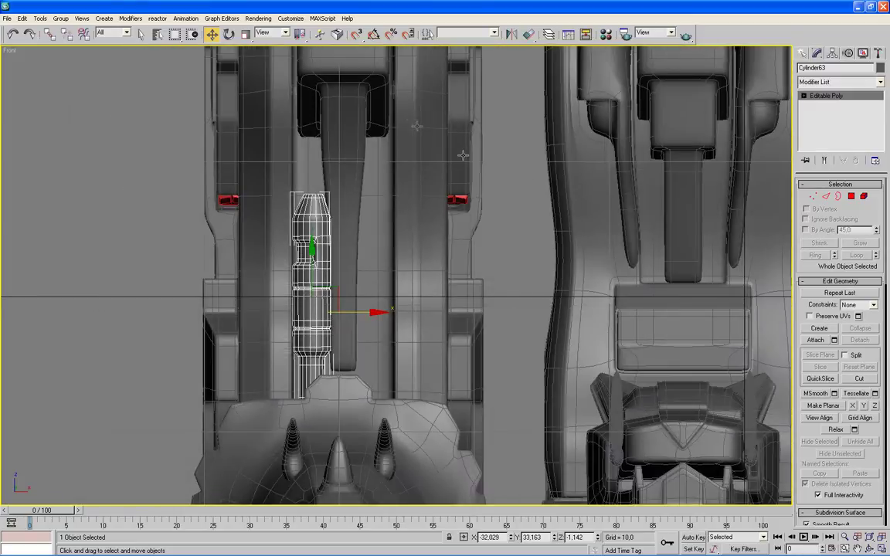
click(511, 35)
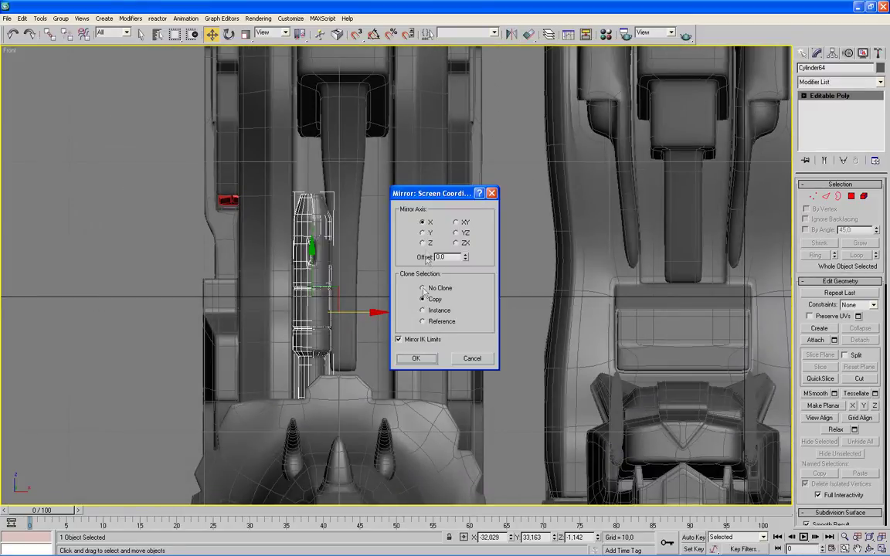
click(417, 359)
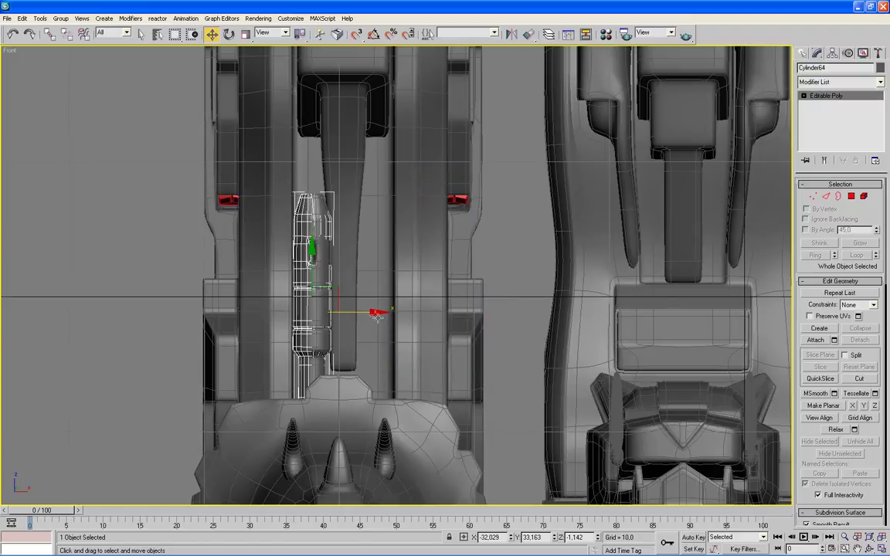
drag(372, 312, 426, 312)
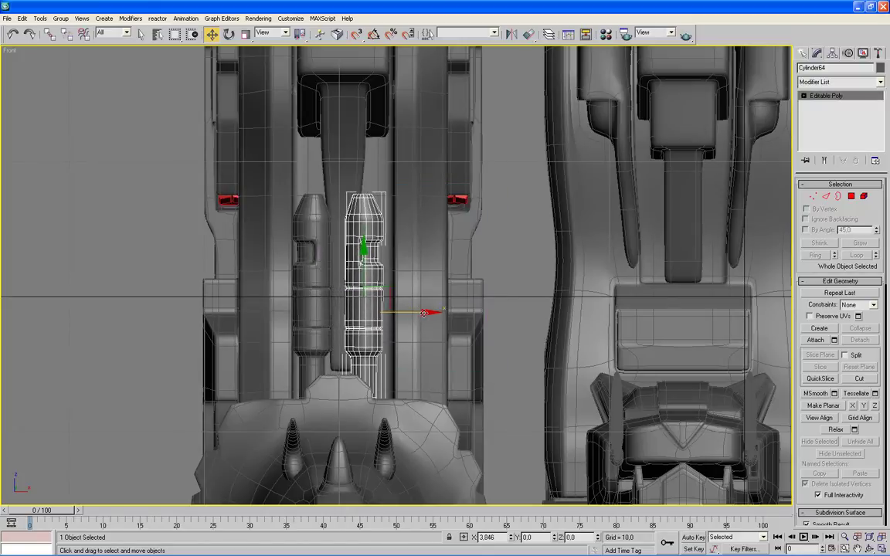
- Fine-tune the copy Cylinder64's position to X -27.414 beside the first piston
key(F4)
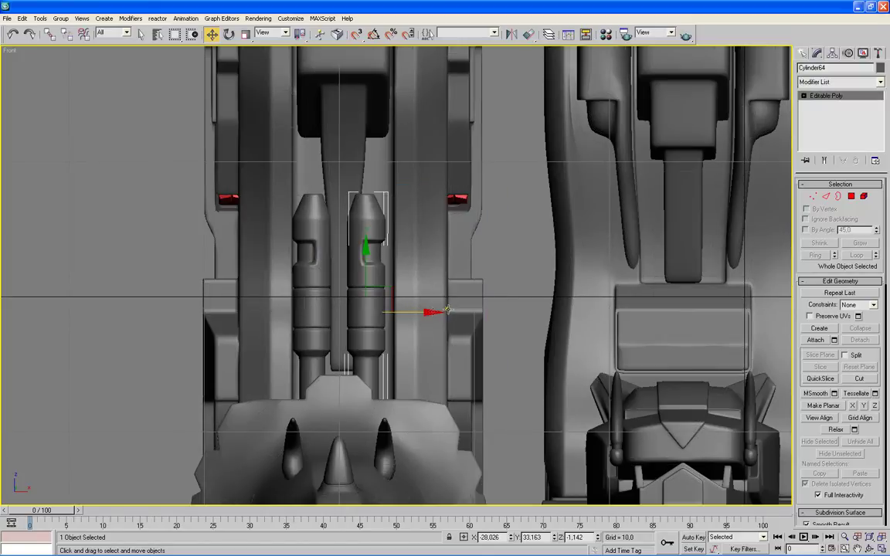
scroll(490, 308, up, 2)
scroll(498, 305, up, 1)
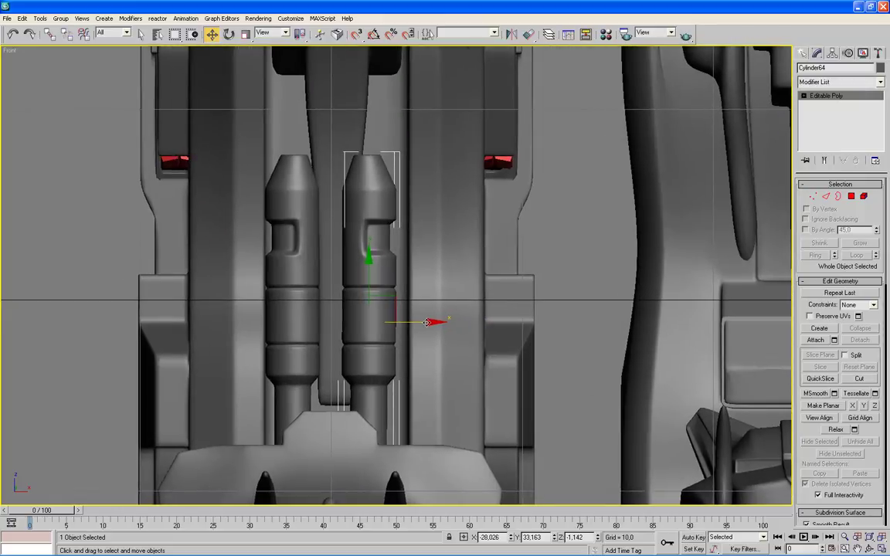
drag(433, 322, 443, 333)
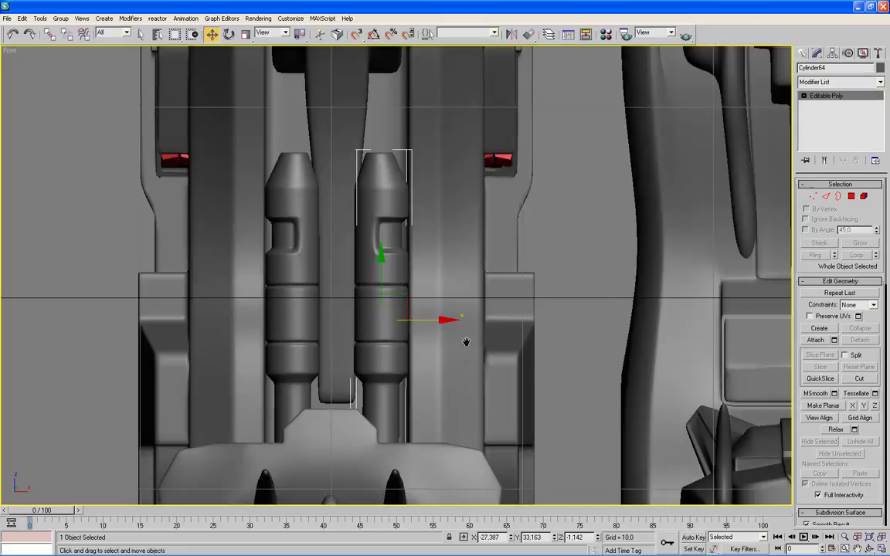
key(F3)
scroll(470, 280, up, 3)
middle_drag(469, 279, 508, 305)
drag(483, 234, 480, 236)
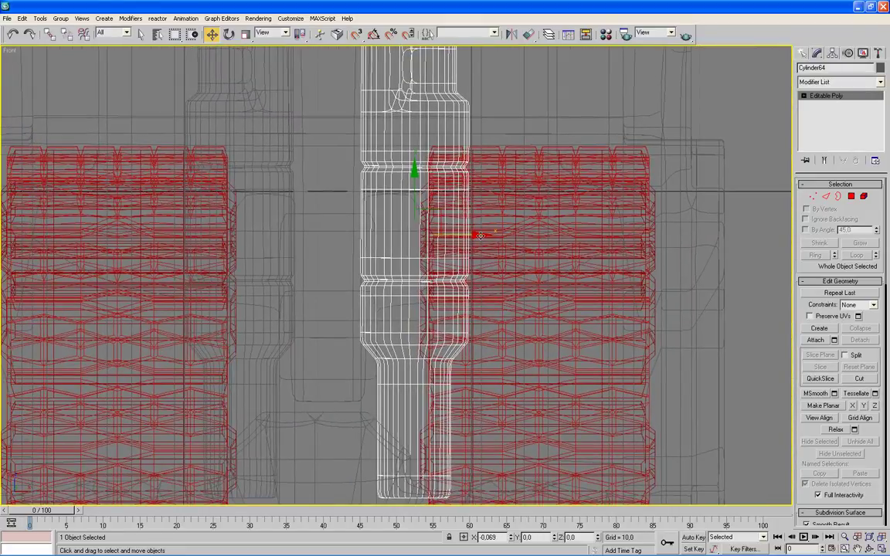
key(F3)
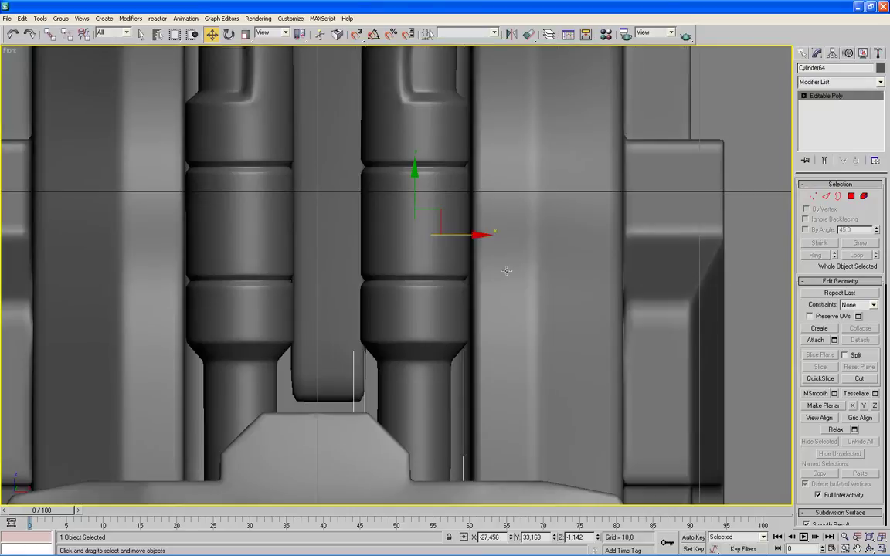
drag(477, 235, 479, 235)
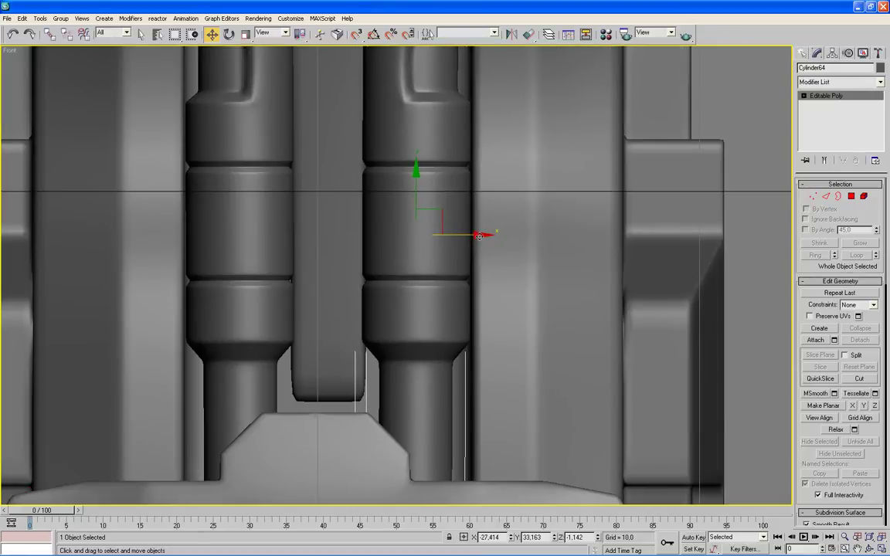
middle_drag(521, 218, 521, 338)
key(alt+w)
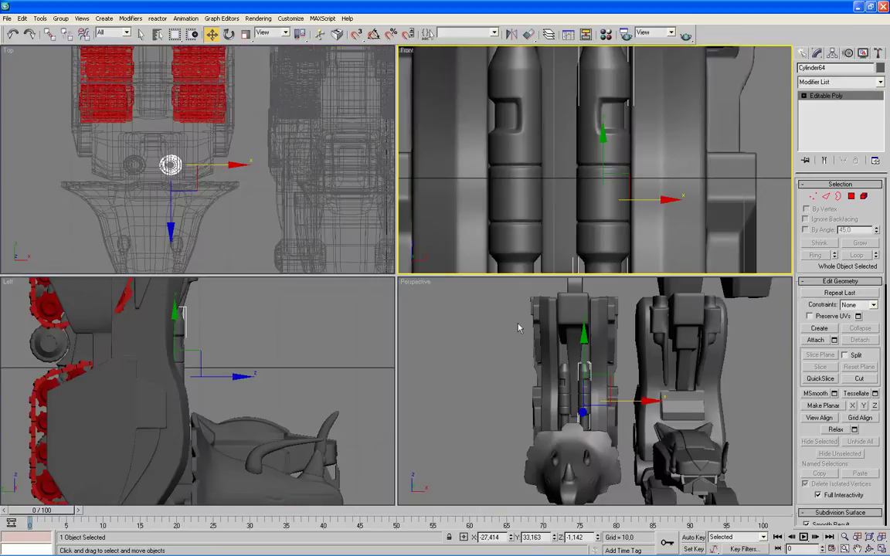
- In a maximized Perspective view, isolate the red gear Cylinder41 on its own
right_click(503, 340)
key(alt+w)
scroll(483, 322, down, 5)
mouse_move(258, 276)
alt+middle_down()
mouse_move(345, 283)
mouse_move(328, 269)
mouse_move(355, 393)
alt+middle_up()
scroll(328, 268, up, 5)
click(278, 329)
right_click(277, 329)
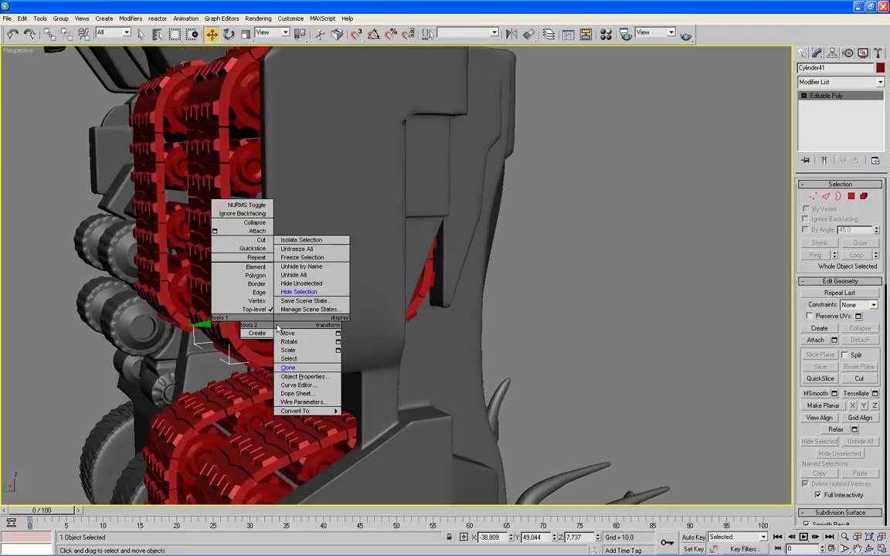
click(302, 240)
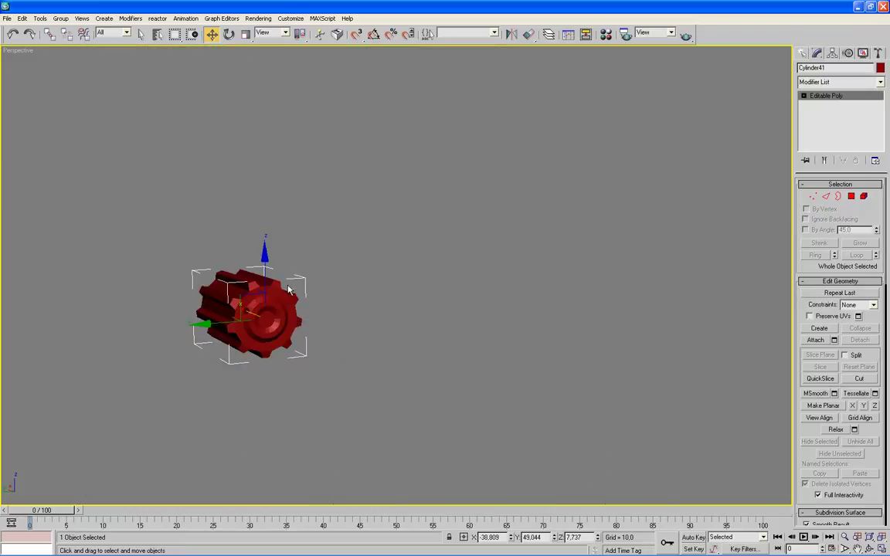
- Turn on Edged Faces and enter Edge sub-object level on the gear
scroll(557, 307, up, 4)
scroll(556, 307, down, 2)
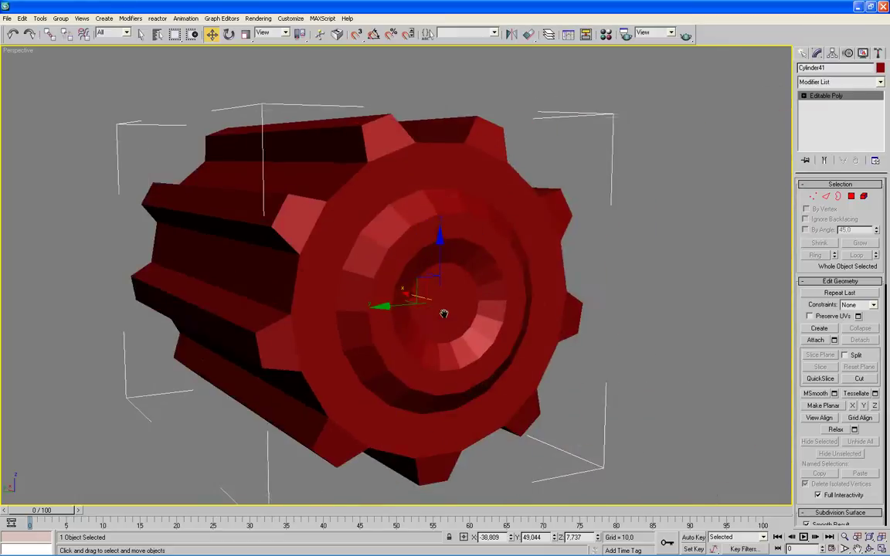
key(F4)
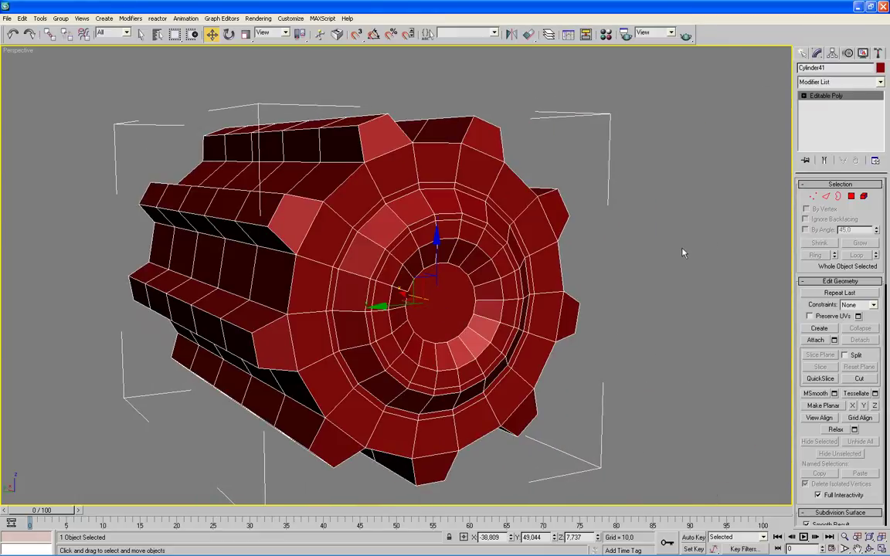
click(826, 197)
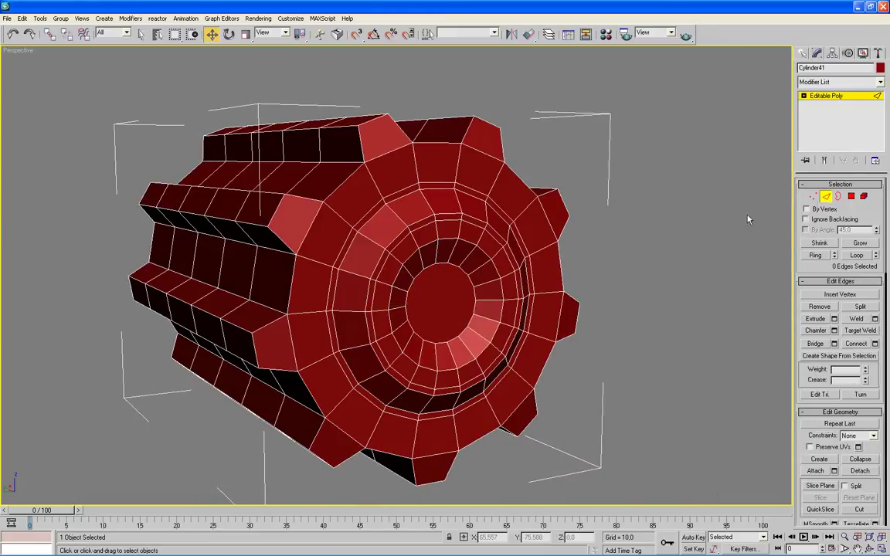
- Select all of the gear's edges, then frame the gear in a maximized Left view
drag(715, 83, 90, 498)
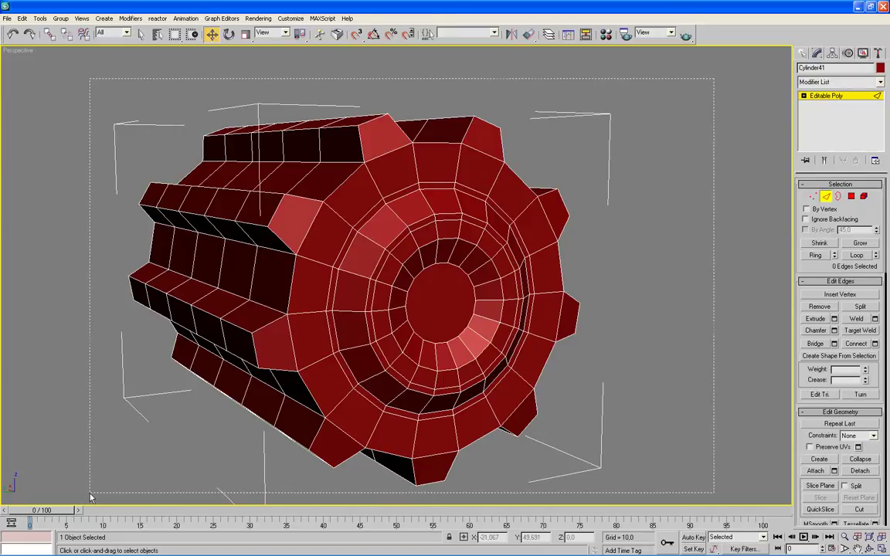
key(alt+w)
right_click(195, 403)
key(alt+w)
middle_drag(257, 330, 477, 492)
scroll(455, 473, up, 2)
scroll(423, 401, up, 3)
scroll(421, 382, up, 3)
middle_drag(421, 381, 481, 410)
scroll(401, 396, up, 1)
scroll(359, 344, up, 1)
- Box-deselect the radial edges along the gear's outer rim
right_click(364, 344)
click(364, 359)
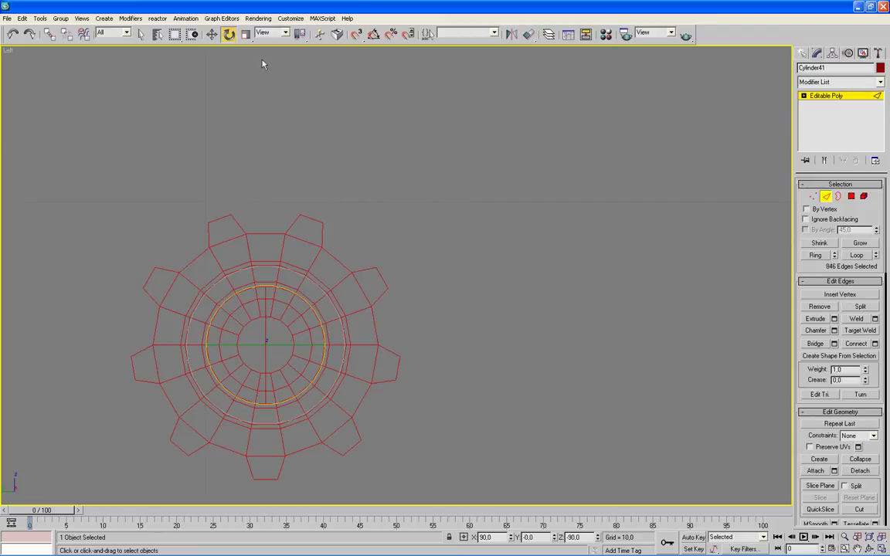
click(211, 35)
alt+drag(368, 344, 203, 427)
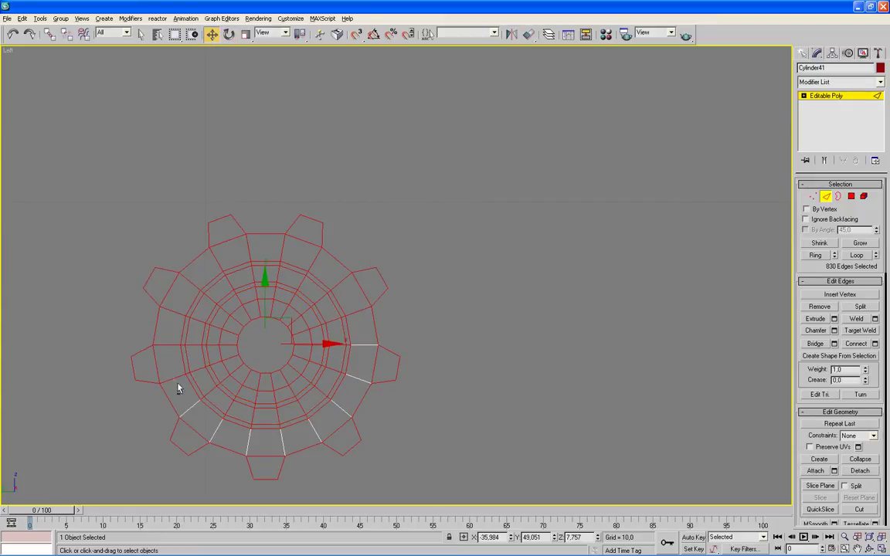
alt+drag(162, 344, 188, 291)
alt+drag(283, 253, 341, 279)
scroll(361, 321, up, 3)
scroll(465, 341, up, 2)
middle_drag(533, 211, 578, 187)
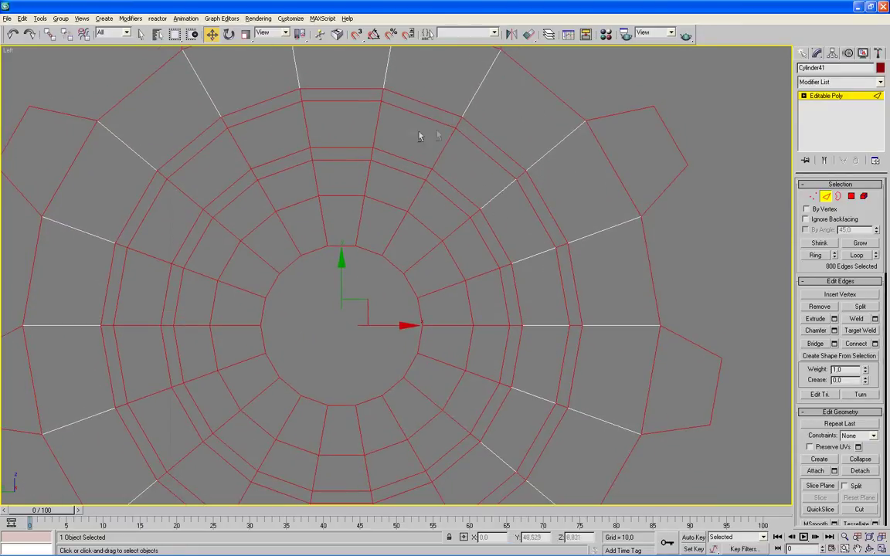
- Deselect more radial edges on the gear's sides and inner rings
middle_drag(143, 384, 165, 266)
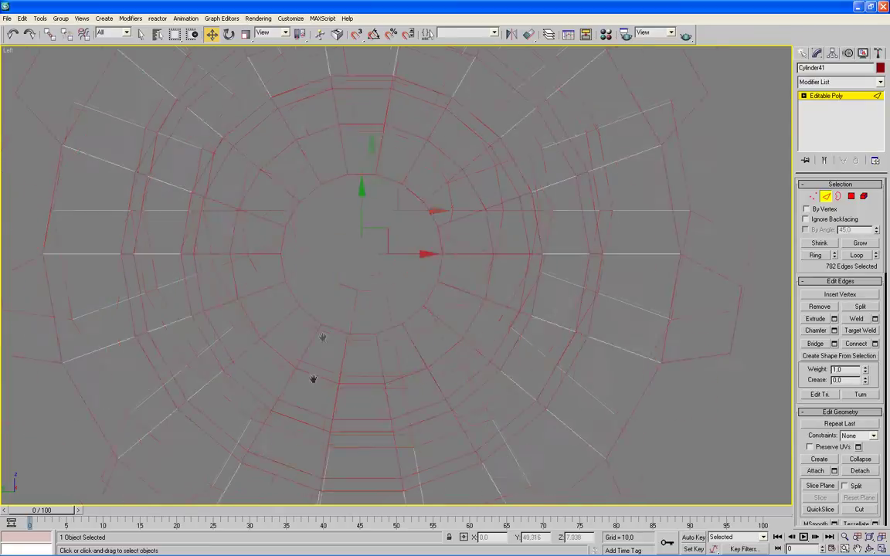
alt+drag(358, 413, 553, 355)
alt+drag(607, 218, 592, 135)
middle_drag(592, 136, 519, 238)
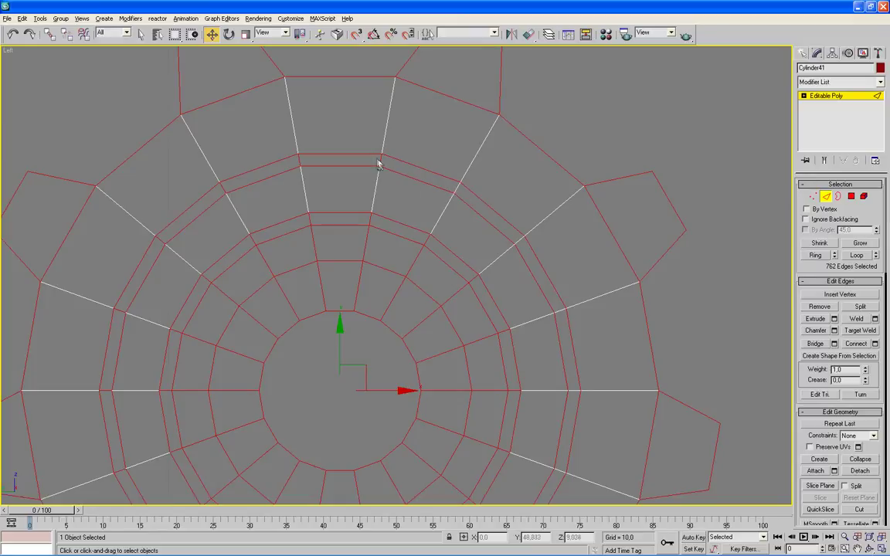
middle_drag(106, 390, 139, 288)
alt+drag(186, 362, 319, 433)
middle_drag(411, 435, 418, 491)
alt+drag(307, 349, 437, 358)
mouse_move(279, 213)
alt+mouse_down()
mouse_move(282, 288)
mouse_move(235, 305)
alt+mouse_up()
alt+drag(411, 301, 461, 184)
alt+drag(510, 205, 456, 355)
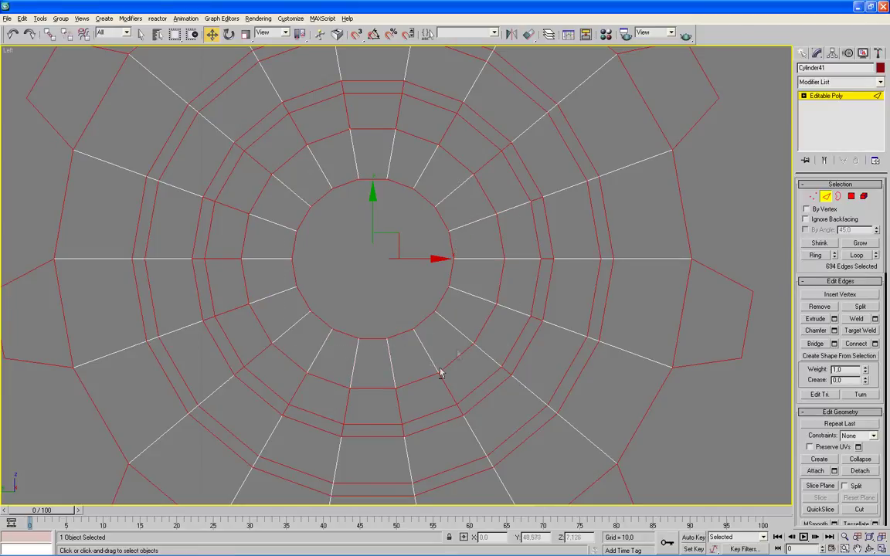
alt+drag(402, 390, 340, 413)
- Deselect the last stray ring edges, leaving 630 edges selected
alt+drag(232, 201, 233, 325)
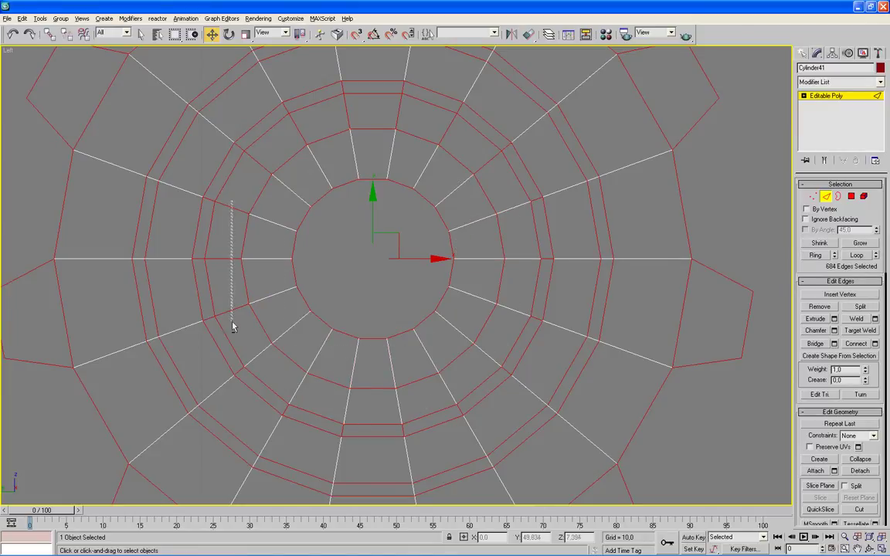
alt+drag(487, 152, 490, 169)
alt+drag(540, 213, 540, 218)
alt+drag(535, 309, 542, 294)
alt+click(507, 376)
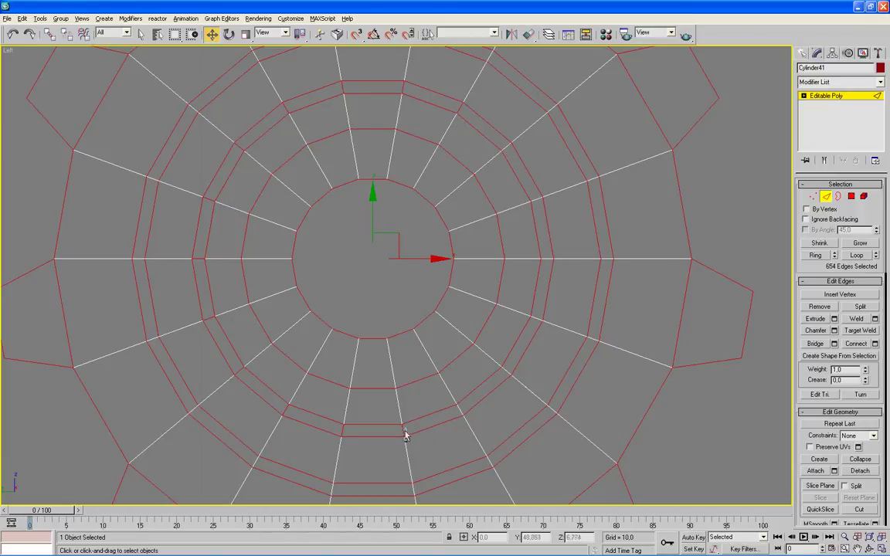
alt+click(204, 296)
alt+drag(238, 146, 237, 154)
alt+drag(411, 93, 414, 94)
alt+drag(457, 107, 464, 115)
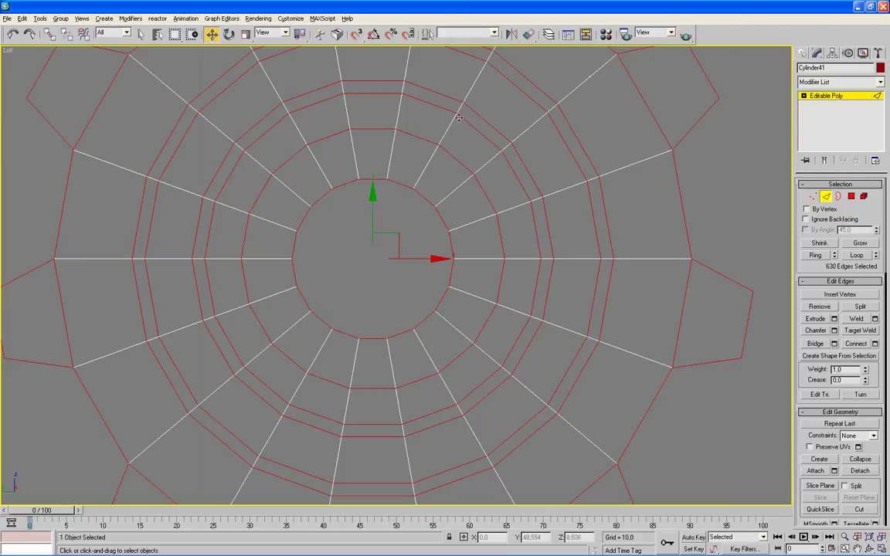
- Return to a maximized Perspective view of the gear
scroll(441, 272, down, 3)
key(alt+w)
right_click(441, 303)
key(alt+w)
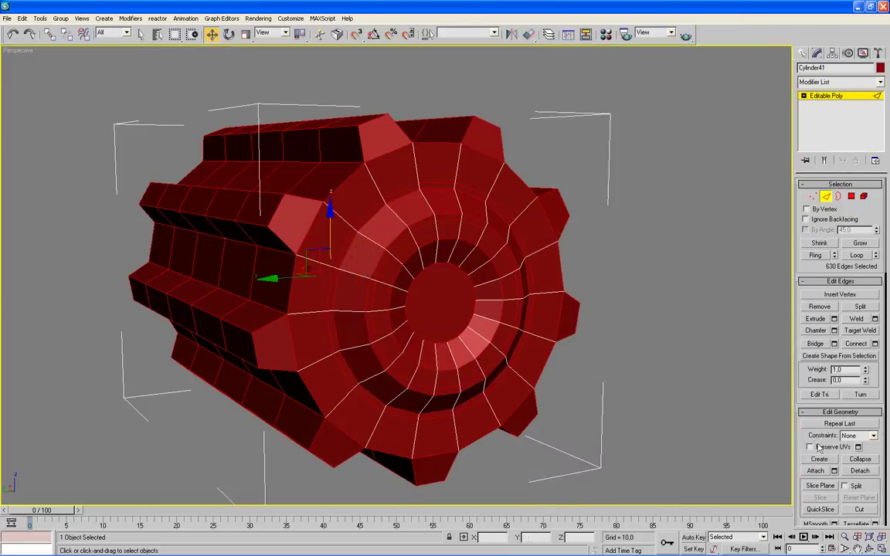
- Change the gear's object colour to blue
click(880, 69)
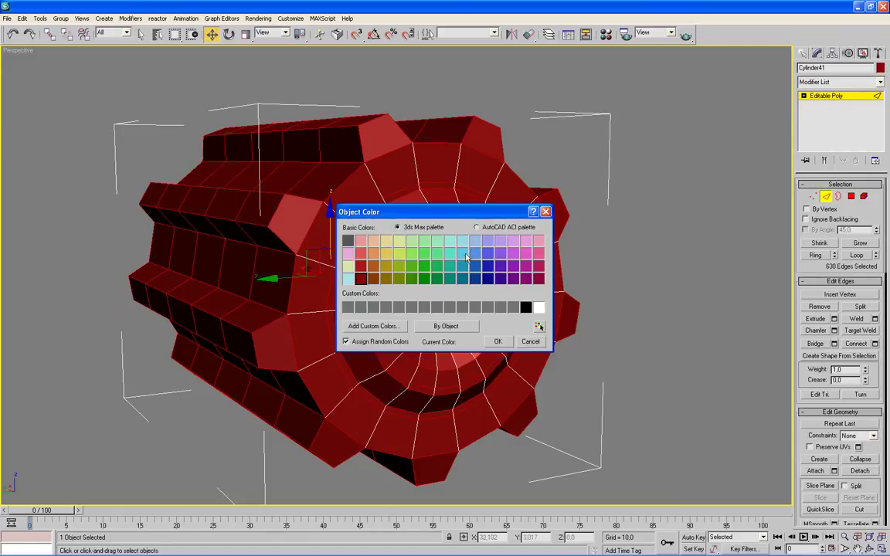
click(429, 242)
click(497, 341)
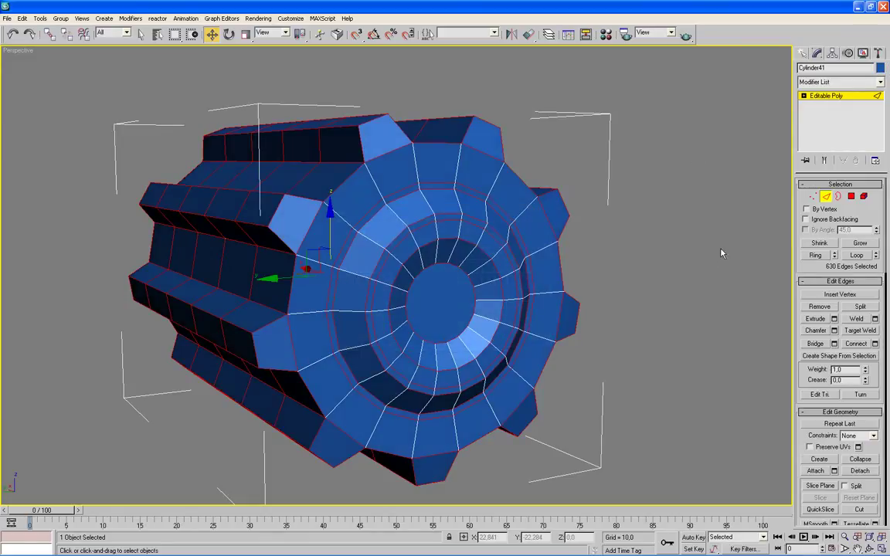
- Enable Use NURMS Subdivision with 2 iterations
scroll(800, 441, down, 3)
scroll(802, 453, down, 3)
scroll(804, 464, down, 3)
scroll(807, 475, down, 3)
click(805, 468)
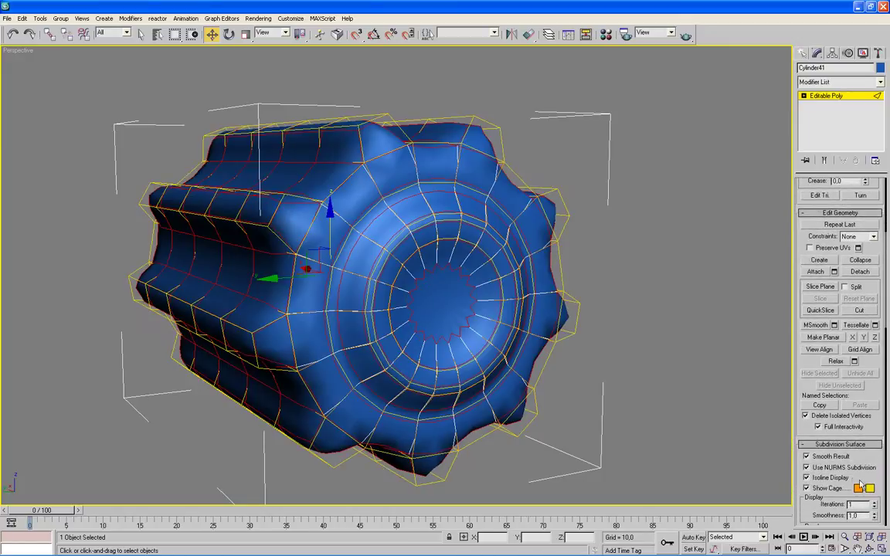
click(875, 504)
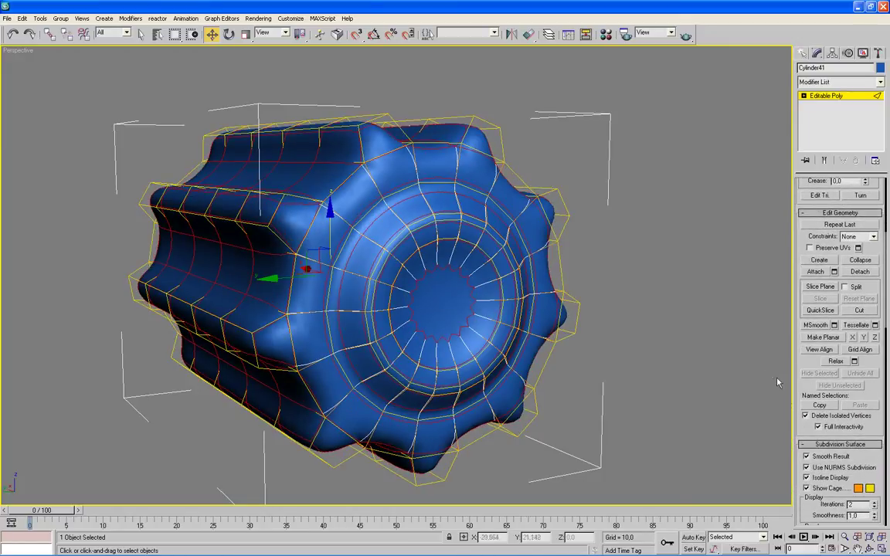
- Chamfer the 630 selected edges by 0.01, then exit Edge sub-object mode
key(2)
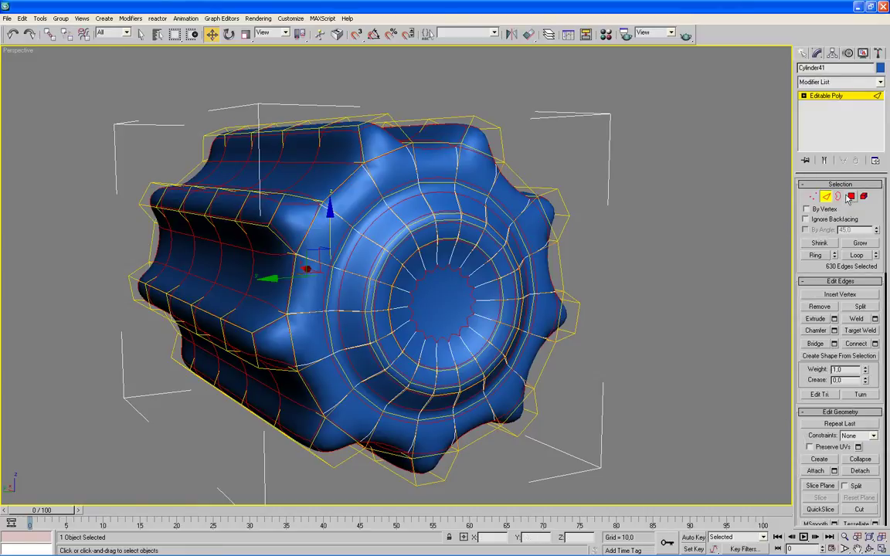
click(835, 331)
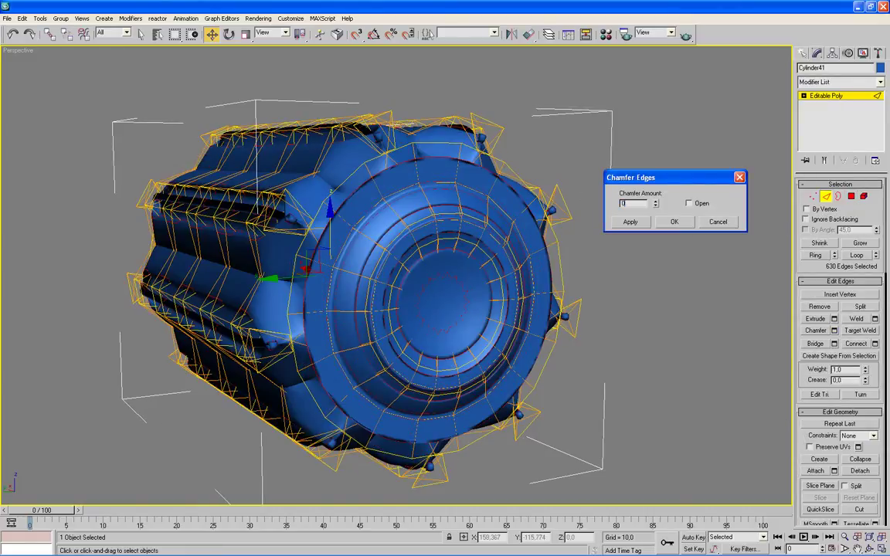
click(672, 222)
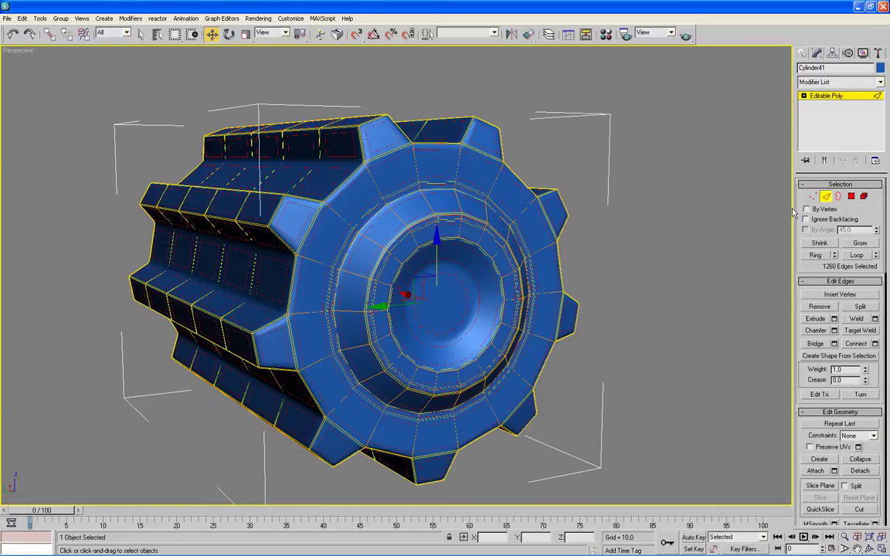
click(827, 197)
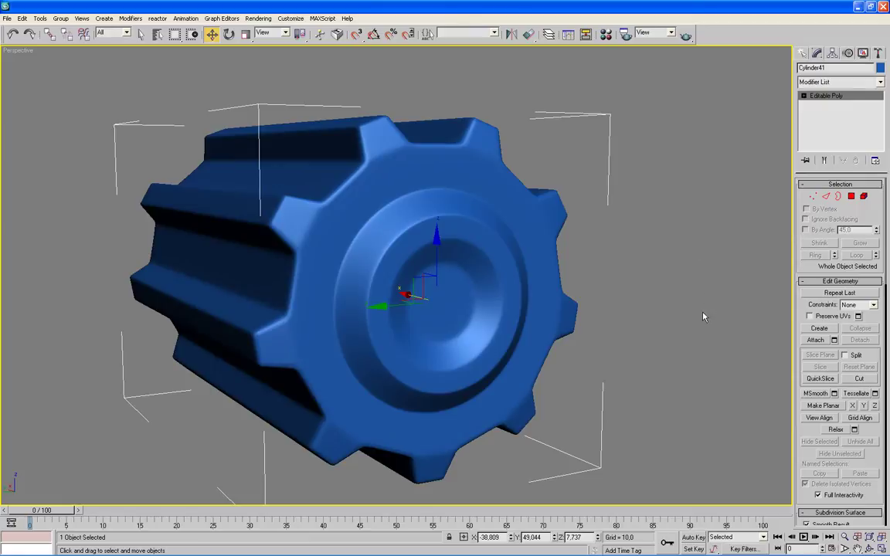
scroll(680, 318, down, 4)
- Deselect the gear and unhide all hidden robot parts
click(672, 317)
mouse_move(598, 352)
alt+middle_down()
mouse_move(585, 347)
mouse_move(621, 347)
alt+middle_up()
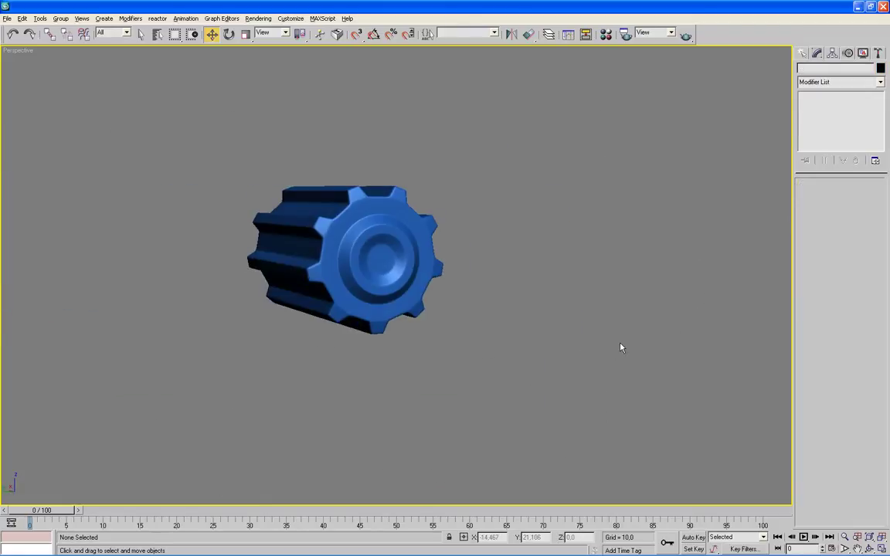
right_click(545, 310)
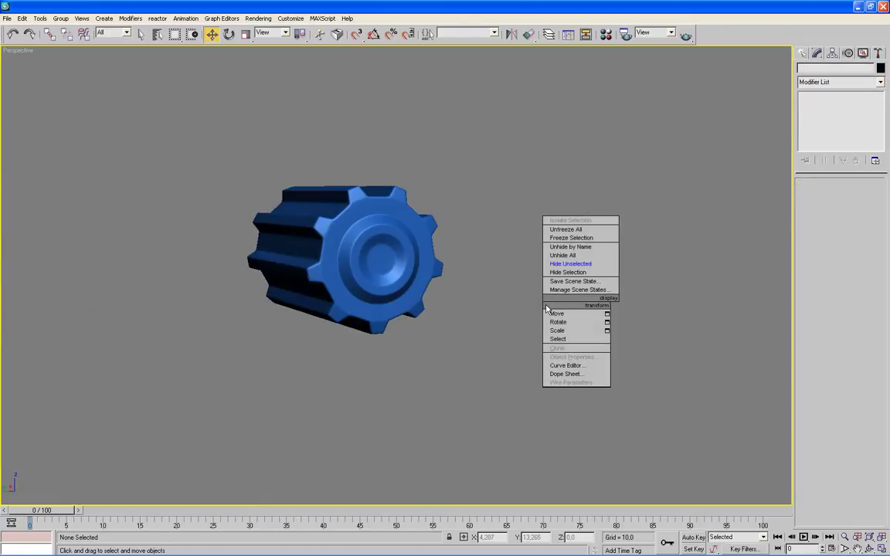
click(551, 257)
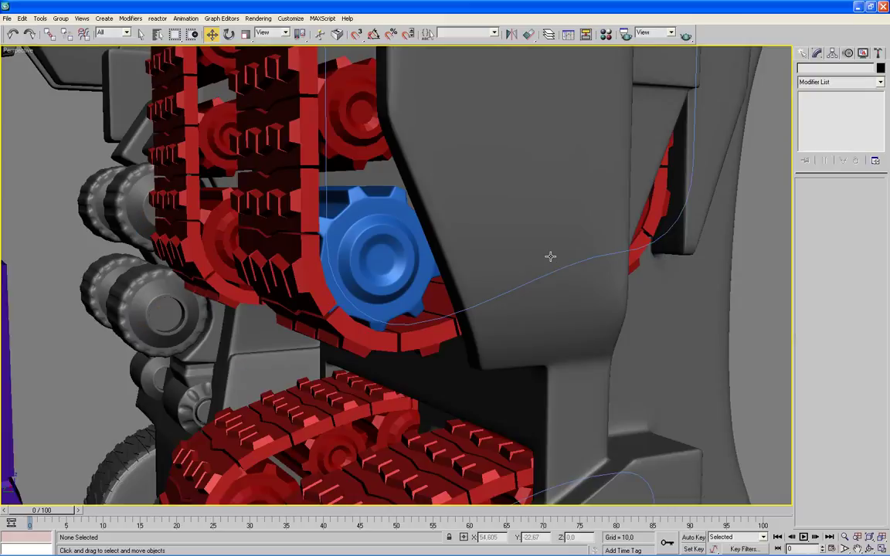
- Select the red gear Cylinder40 and hide all unselected objects
mouse_move(757, 315)
alt+middle_down()
mouse_move(751, 308)
mouse_move(715, 397)
mouse_move(719, 388)
alt+middle_up()
scroll(626, 326, down, 2)
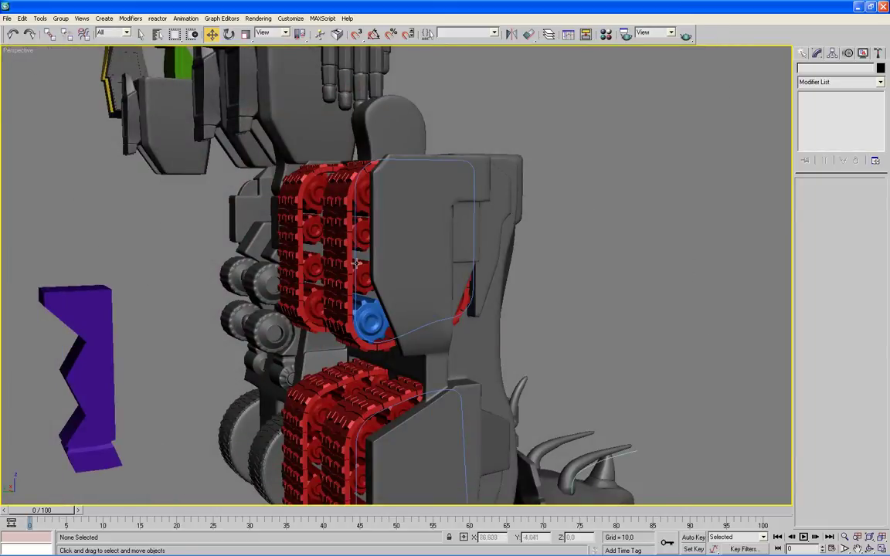
click(364, 202)
right_click(362, 199)
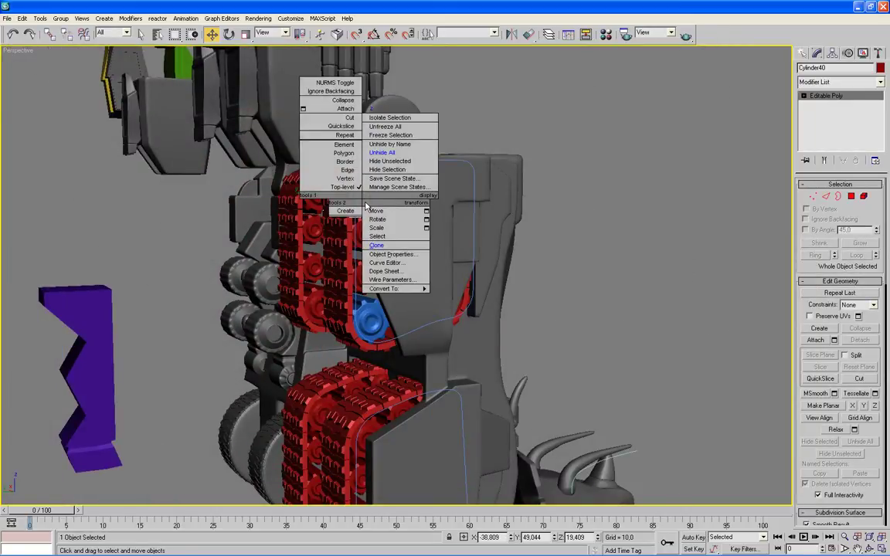
click(374, 161)
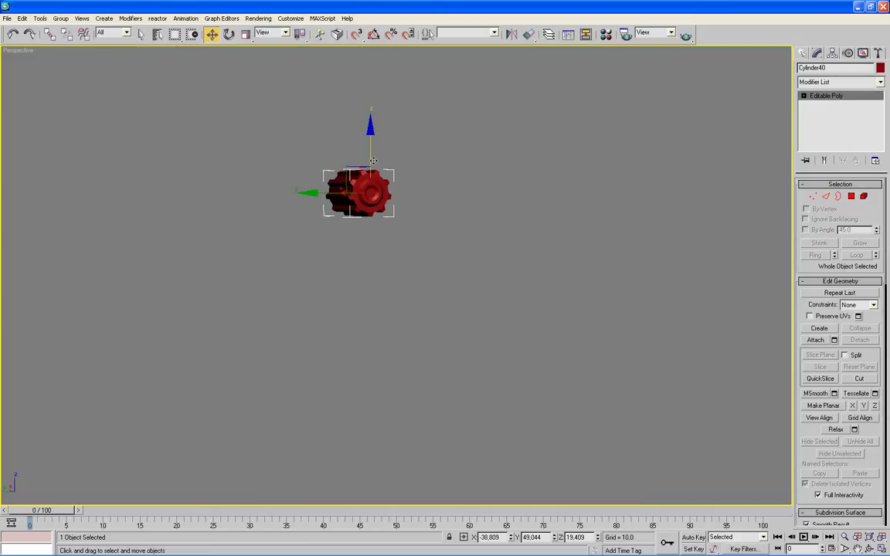
- Frame Cylinder40 with Edged Faces on and change its object colour to blue
scroll(430, 247, up, 5)
middle_drag(431, 246, 456, 381)
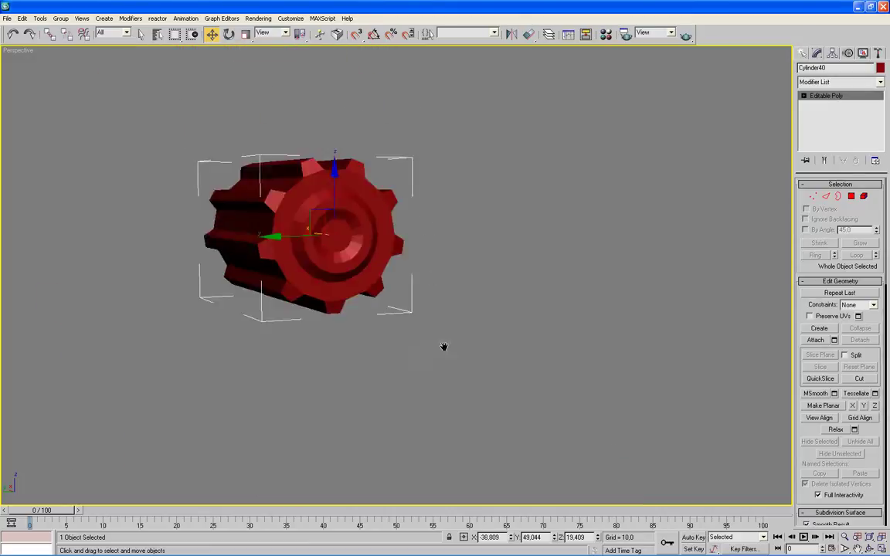
scroll(460, 373, up, 3)
key(F4)
mouse_move(504, 355)
middle_down()
mouse_move(514, 334)
mouse_move(542, 318)
middle_up()
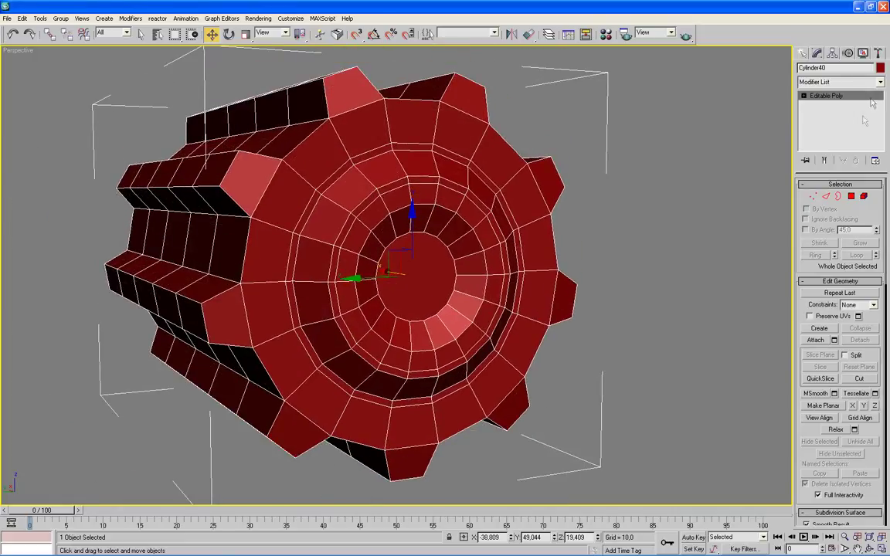
click(880, 68)
click(476, 270)
click(497, 342)
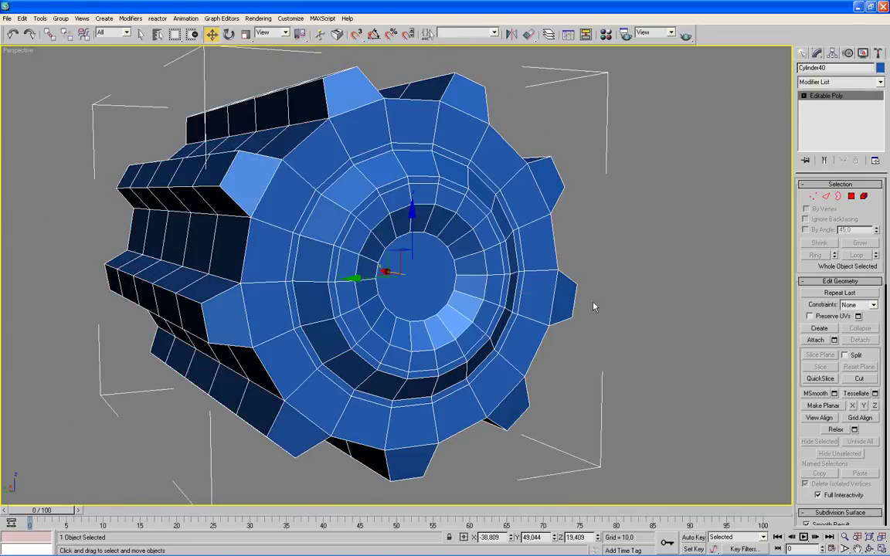
- In Edge mode, select all of Cylinder40's edges and zoom to them in a maximized Left view
click(826, 197)
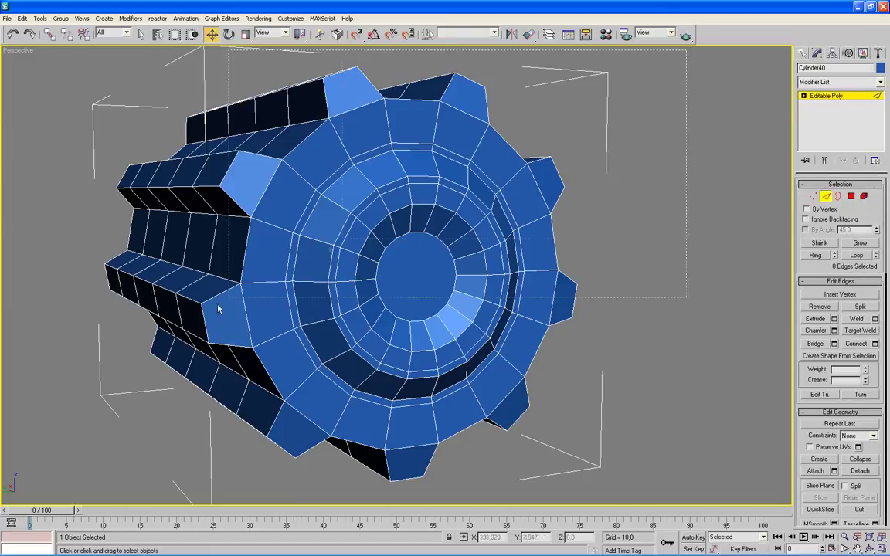
drag(687, 54, 51, 482)
key(alt+w)
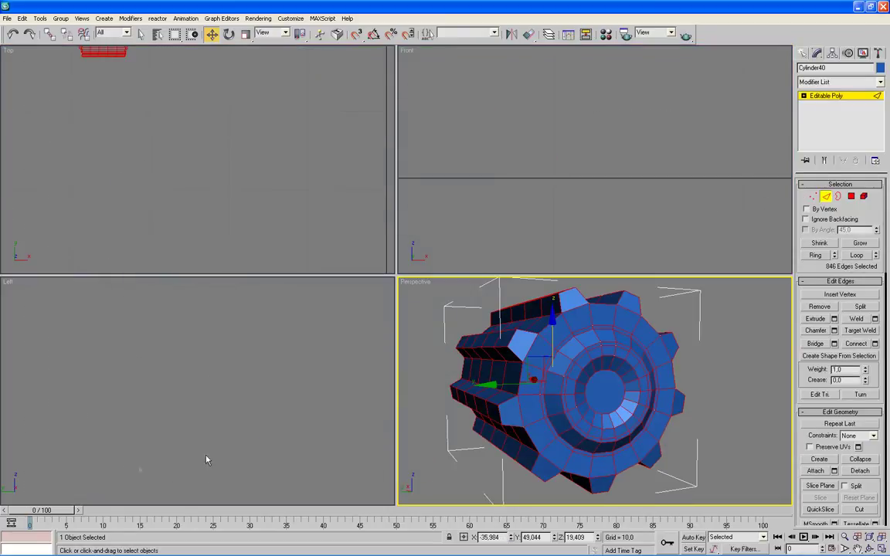
right_click(284, 422)
key(alt+w)
key(z)
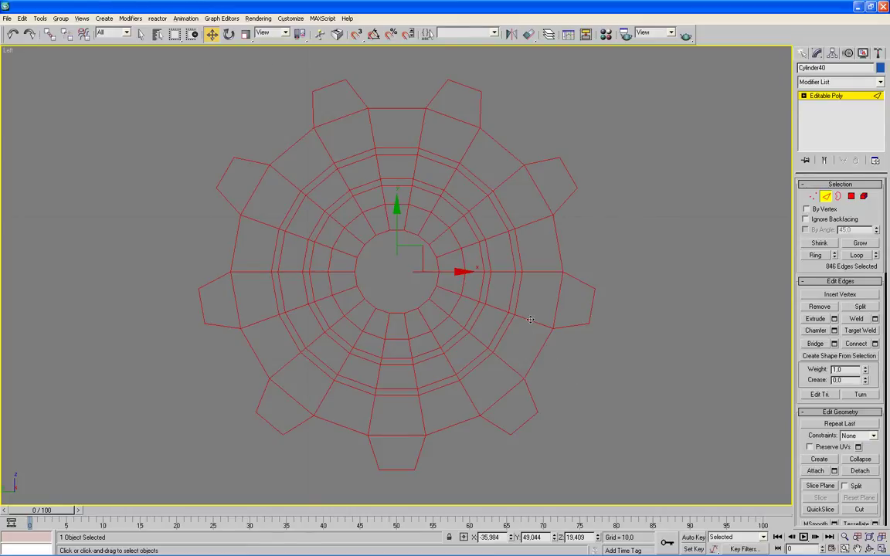
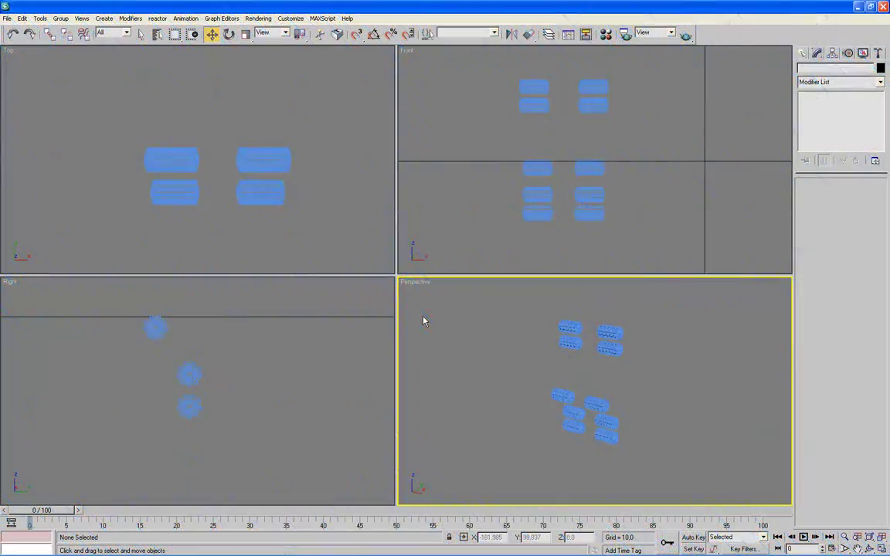
- Unhide all hidden parts and drag-select the whole mech in the Front view
right_click(424, 320)
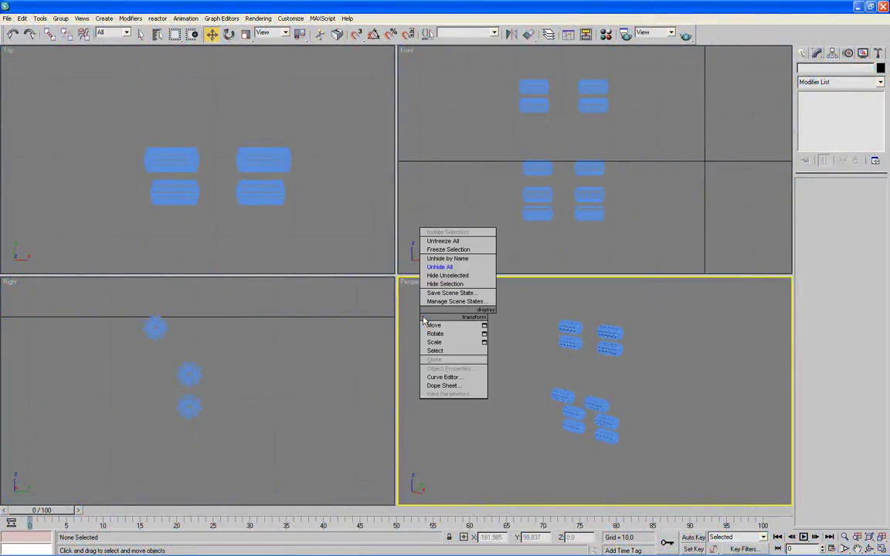
click(434, 266)
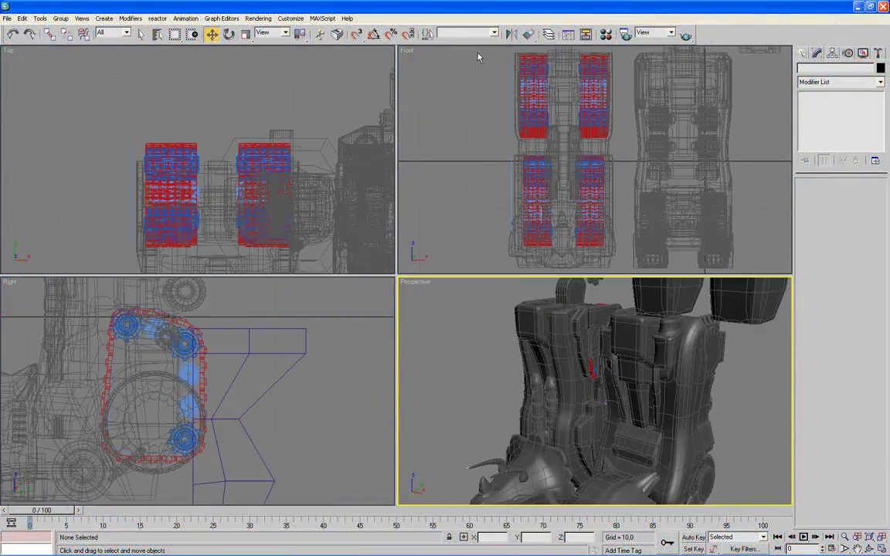
drag(482, 51, 777, 266)
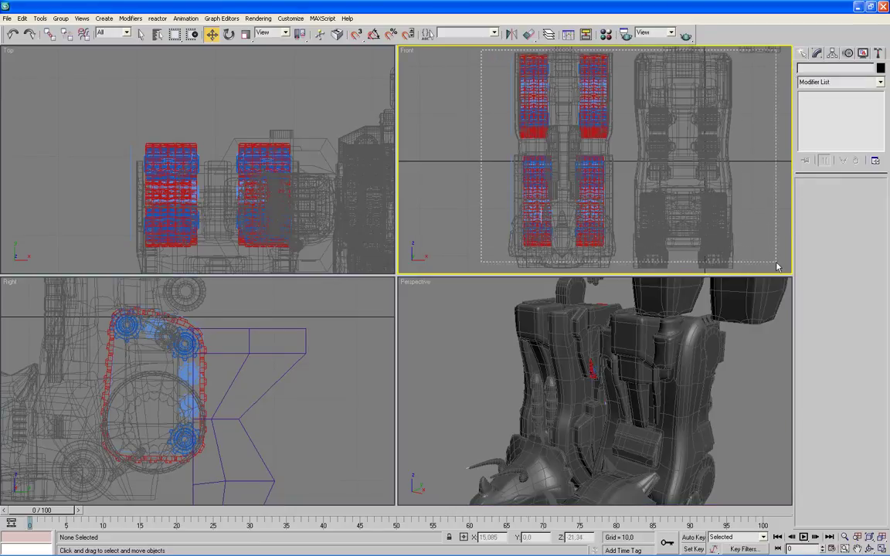
drag(777, 266, 776, 253)
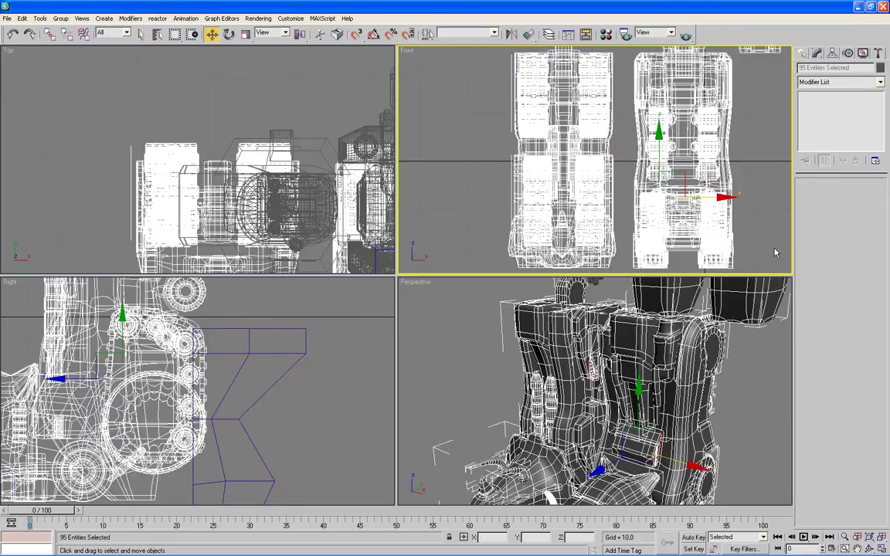
right_click(775, 253)
click(781, 210)
click(756, 445)
- In a maximized Perspective view, give all 95 mech parts one uniform gray object colour
key(alt+w)
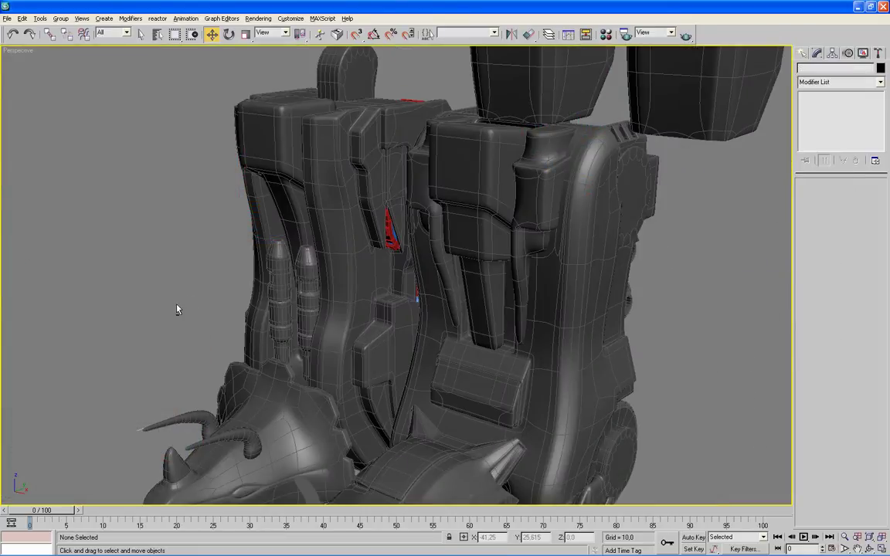
alt+middle_drag(177, 309, 332, 303)
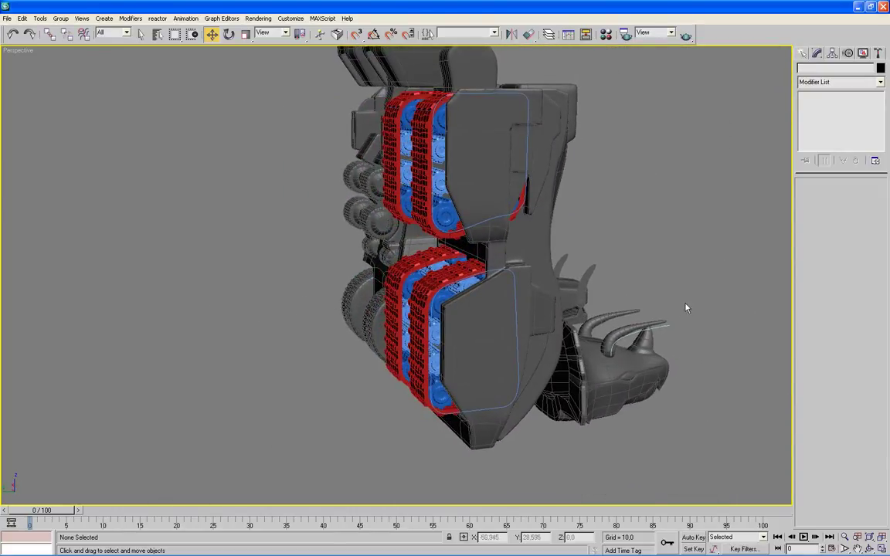
drag(640, 82, 328, 438)
click(879, 68)
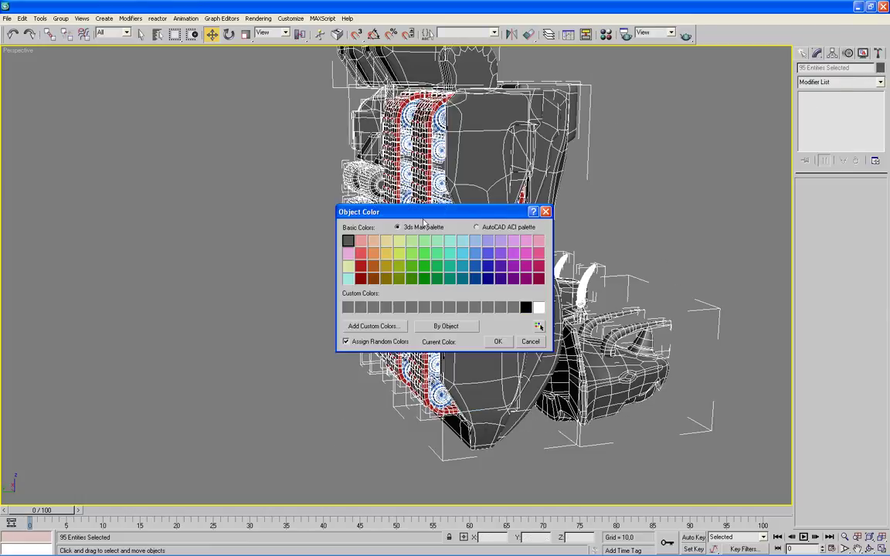
click(499, 342)
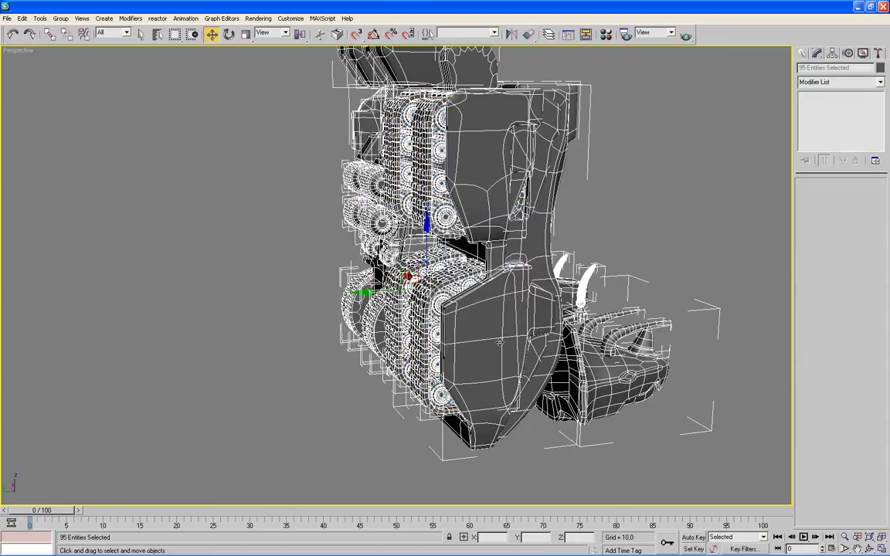
click(236, 296)
mouse_move(235, 297)
alt+middle_down()
mouse_move(513, 294)
mouse_move(535, 326)
mouse_move(536, 308)
mouse_move(425, 330)
mouse_move(412, 282)
mouse_move(430, 304)
mouse_move(400, 310)
alt+middle_up()
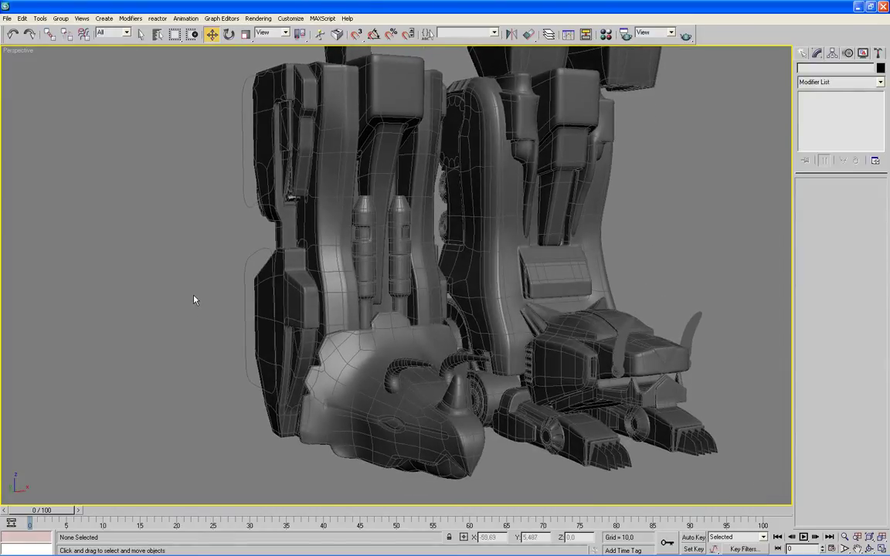
- Set the two armour outline shapes' object colour to blue
drag(249, 275, 250, 277)
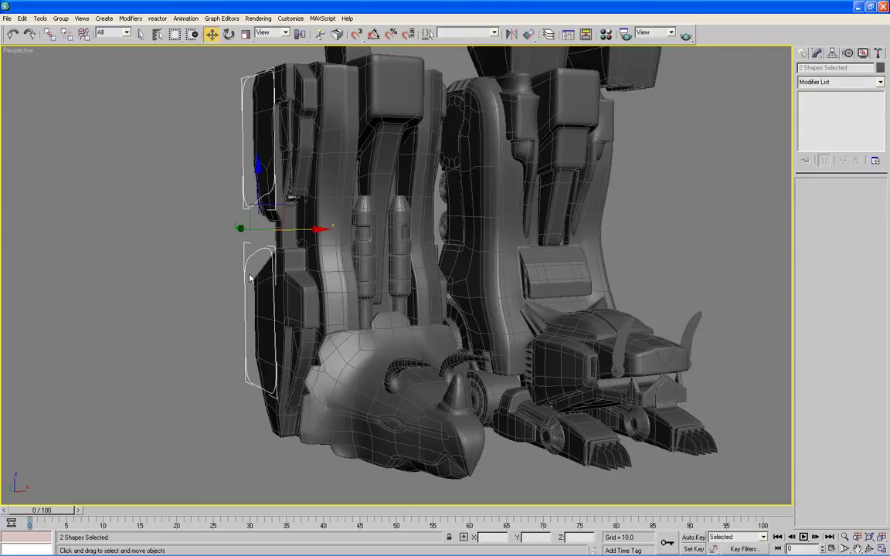
click(882, 68)
click(475, 253)
click(507, 345)
click(680, 284)
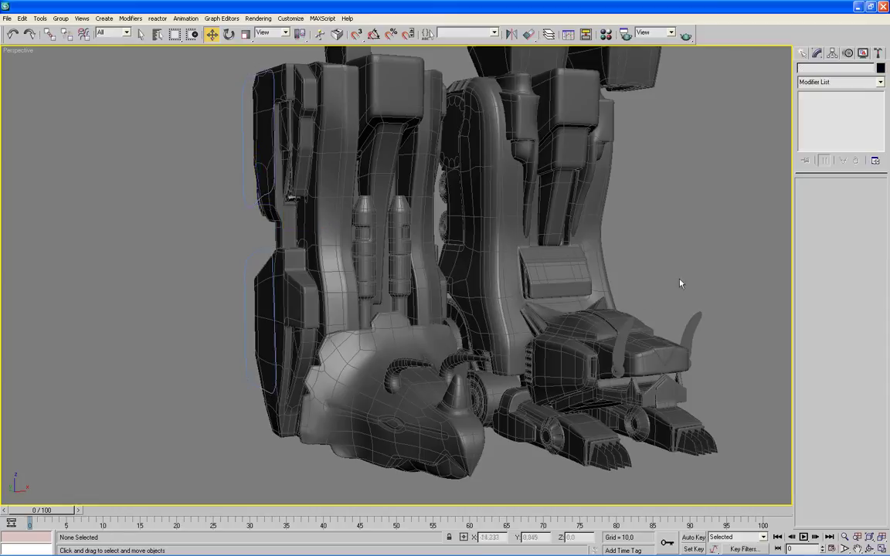
- Make the curved Line03 on the rhino head light teal and switch to smooth shading
click(417, 369)
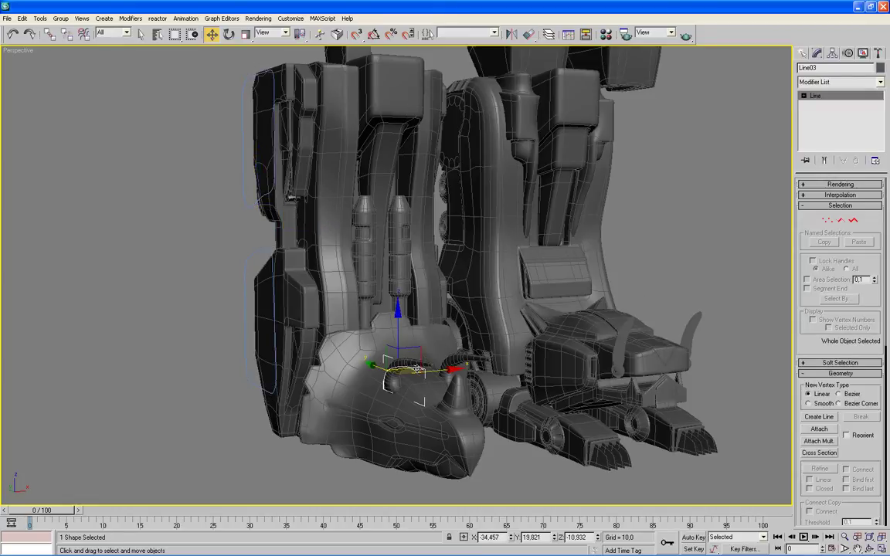
click(880, 68)
click(462, 254)
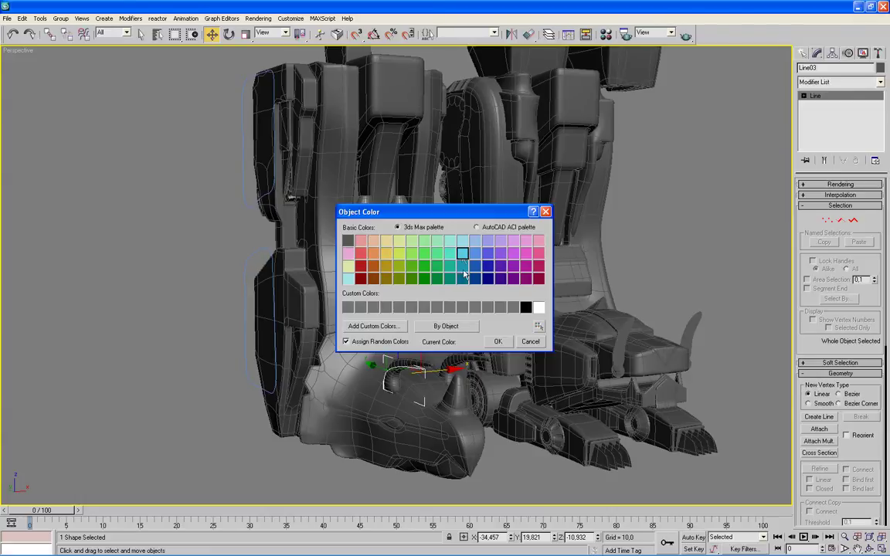
click(495, 341)
click(707, 269)
key(F4)
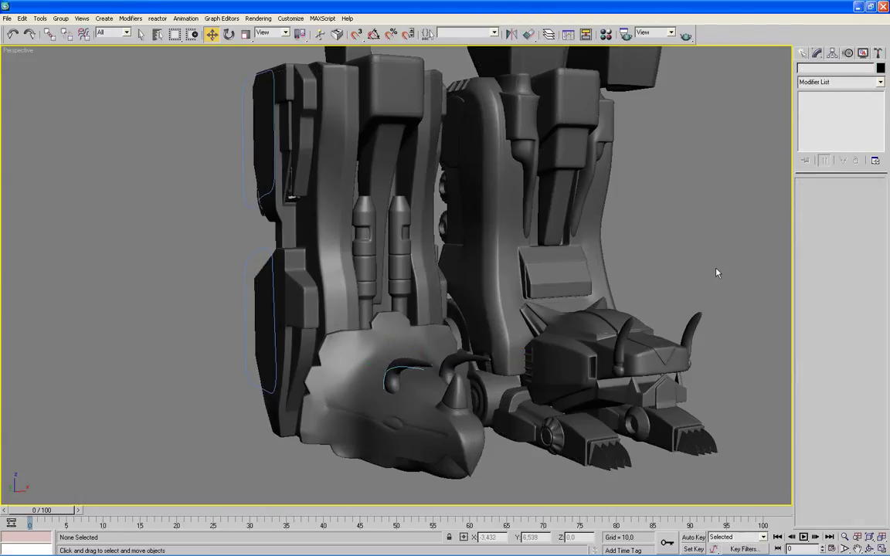
mouse_move(133, 307)
alt+middle_down()
mouse_move(226, 308)
mouse_move(265, 268)
mouse_move(238, 263)
alt+middle_up()
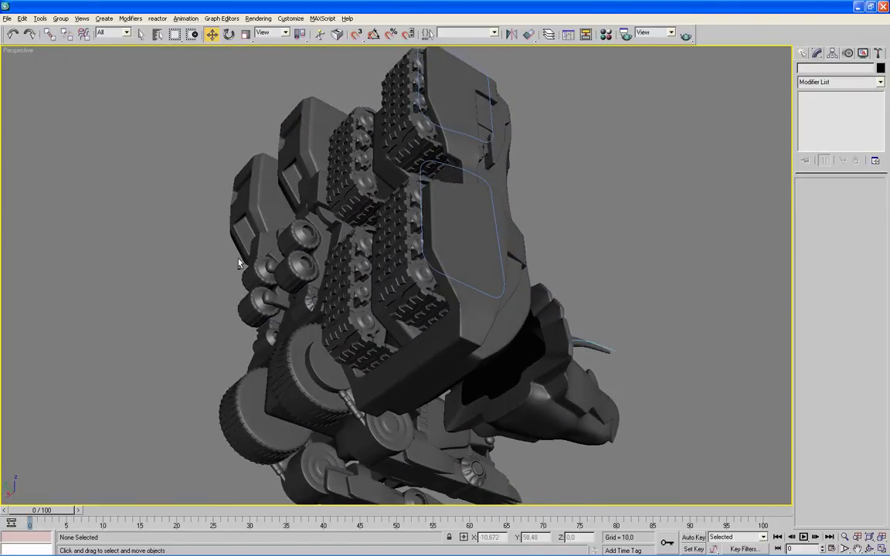
- Select Object17 at the foot and use Hide Unselected so only it remains visible
click(553, 349)
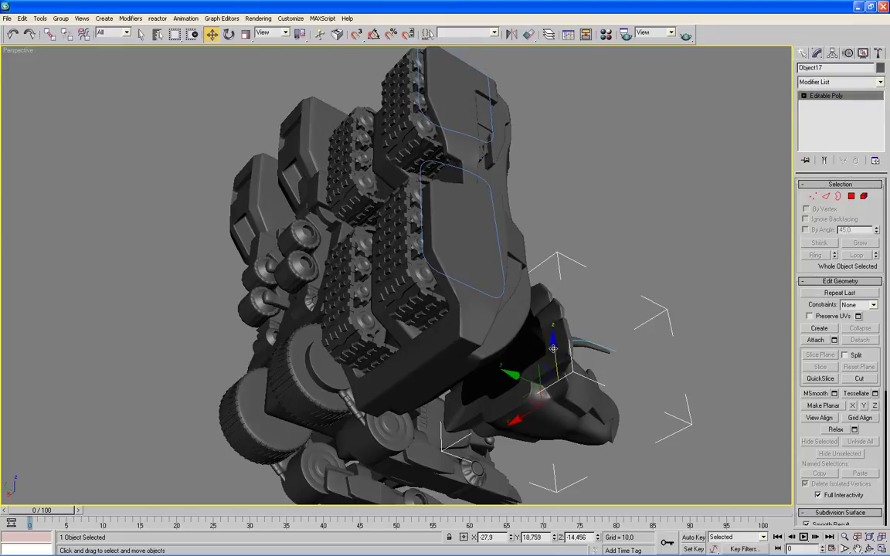
middle_drag(641, 215, 673, 199)
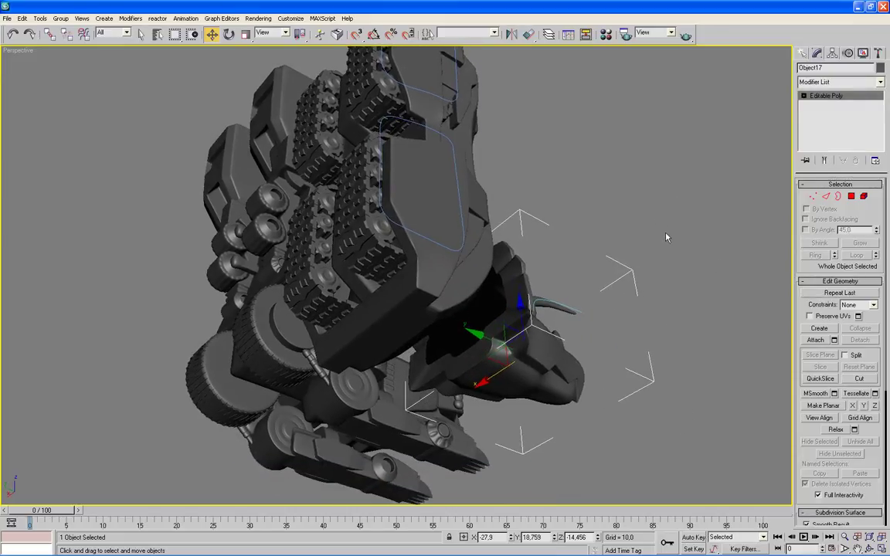
right_click(666, 224)
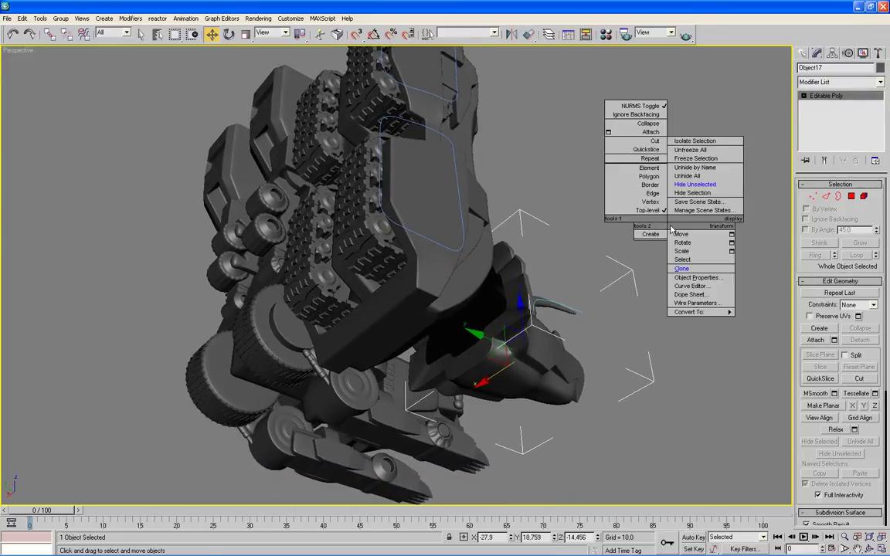
click(685, 186)
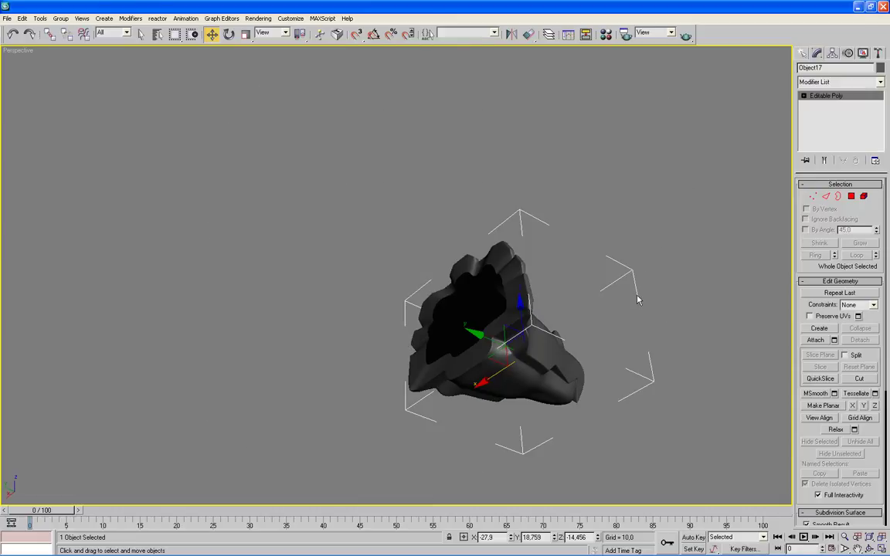
scroll(646, 304, up, 5)
scroll(501, 240, down, 2)
mouse_move(501, 262)
alt+middle_down()
mouse_move(566, 307)
mouse_move(518, 255)
mouse_move(520, 264)
mouse_move(607, 272)
alt+middle_up()
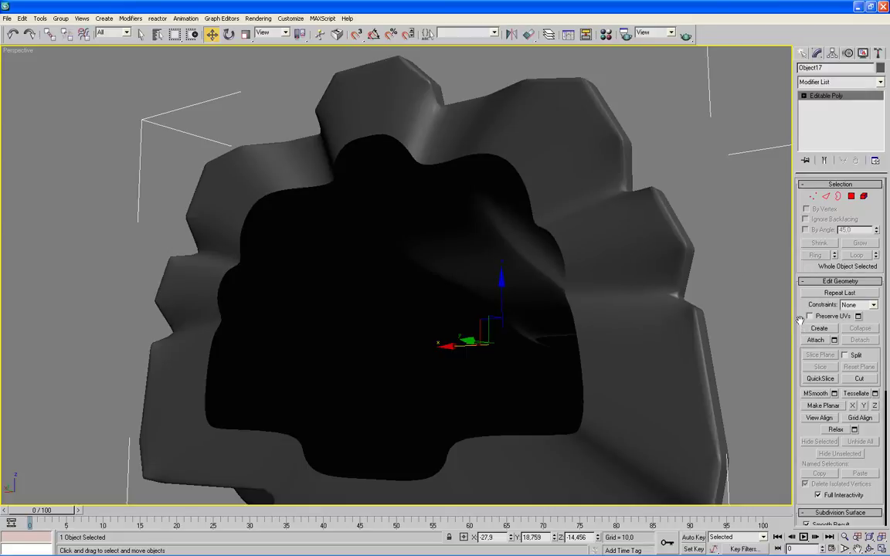
- Turn off Use NURMS Subdivision on Object17, show edged faces, and enter Polygon mode
scroll(800, 320, down, 5)
click(807, 354)
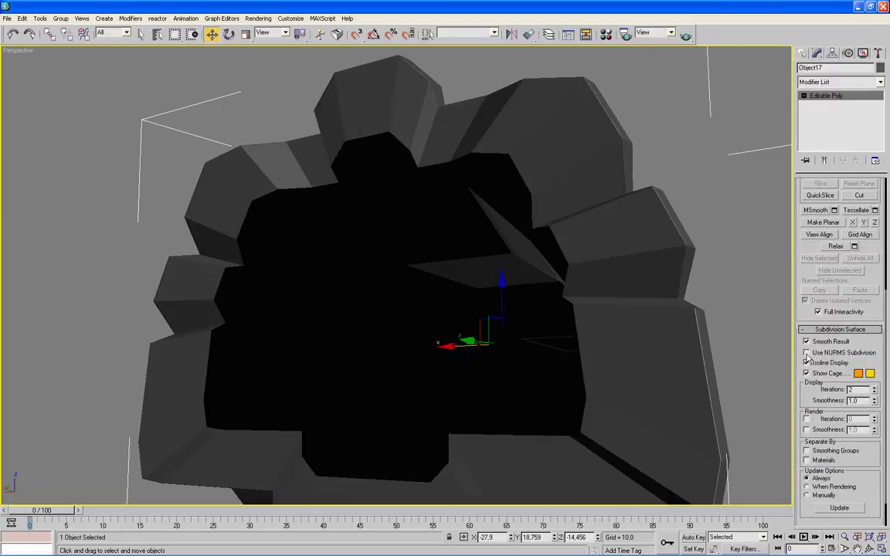
key(F4)
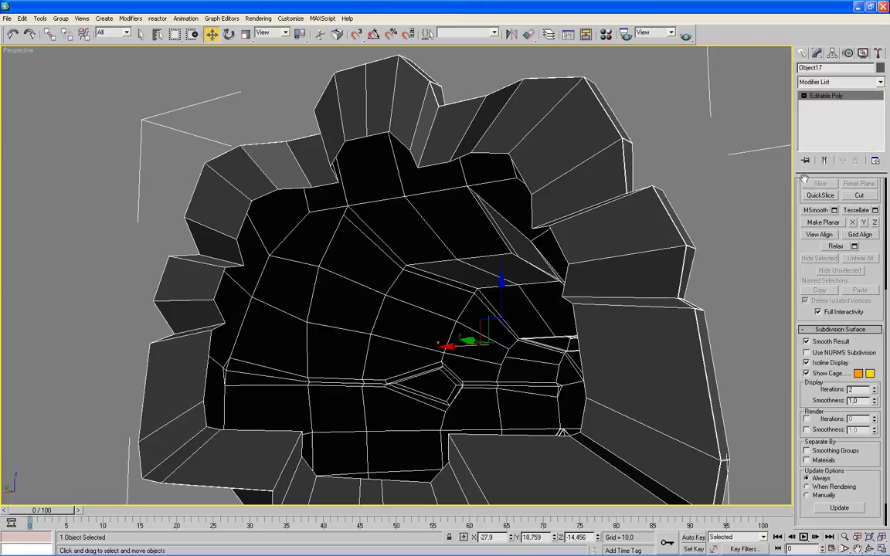
drag(799, 183, 806, 464)
click(850, 196)
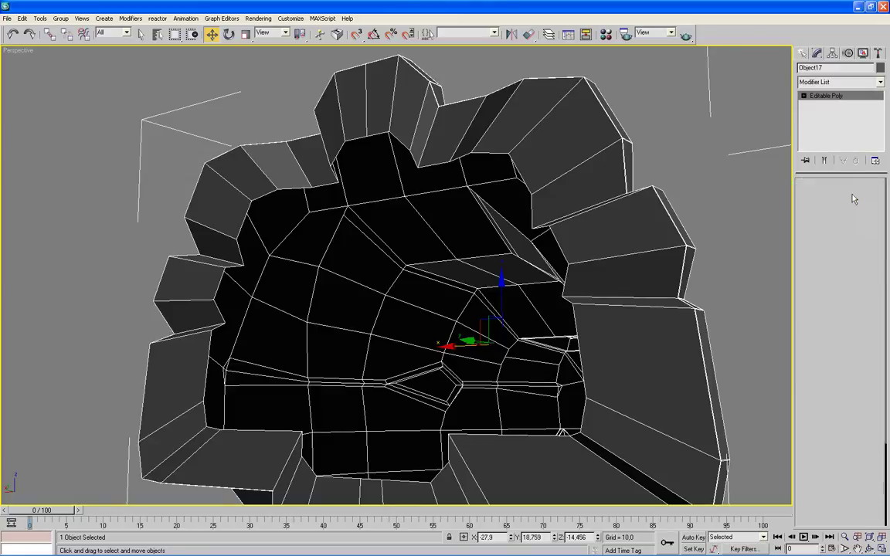
alt+middle_drag(662, 244, 664, 267)
click(660, 266)
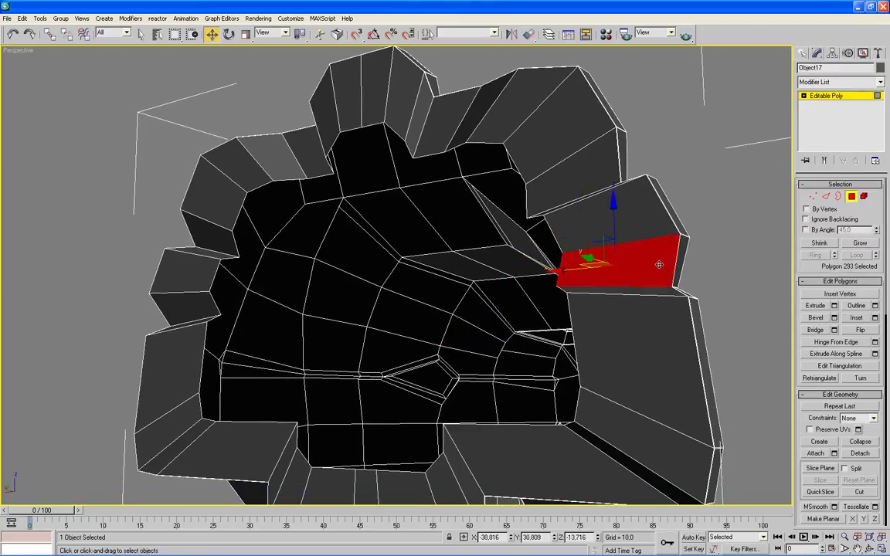
- Start a Create polygon and trace cap vertices down the right side and along the bottom rim
click(811, 442)
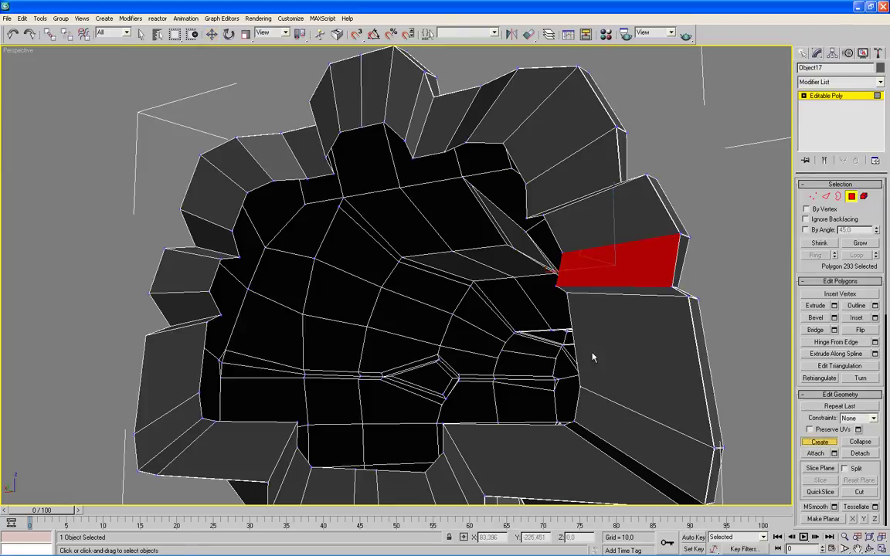
click(566, 292)
click(578, 379)
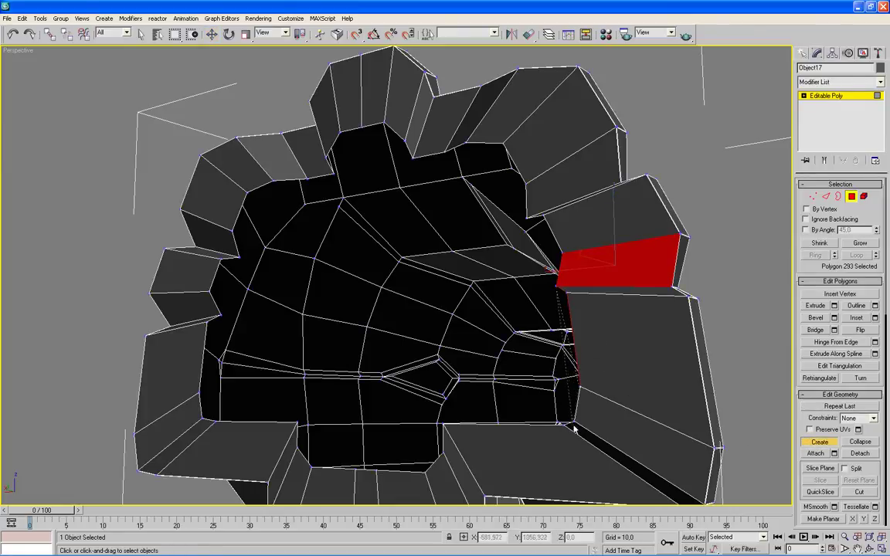
click(573, 423)
click(443, 423)
click(429, 466)
click(378, 469)
click(310, 469)
click(297, 423)
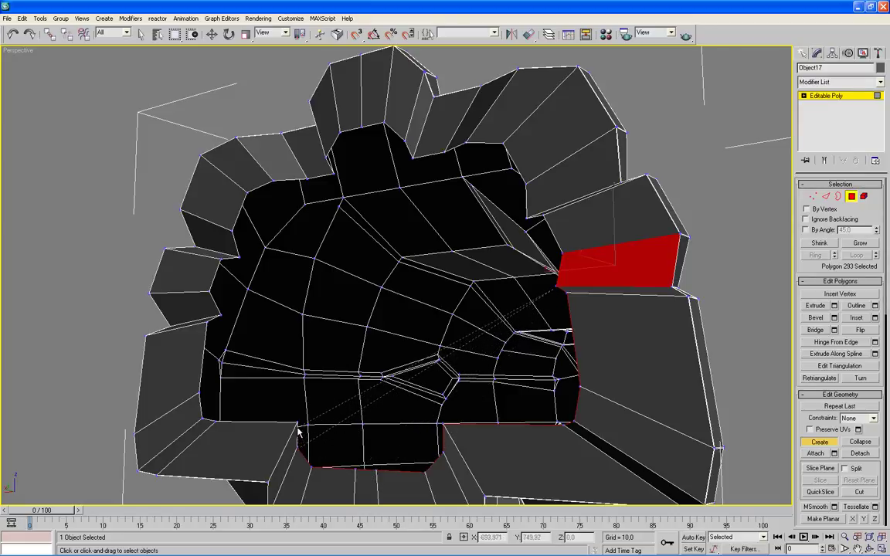
click(216, 422)
click(201, 393)
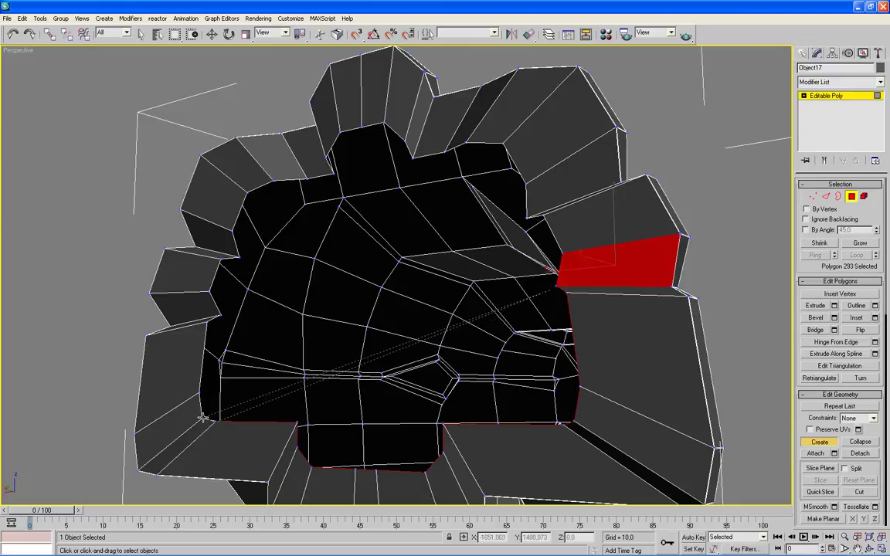
- Continue the cap up the left side and across the top rim, closing it at the start
click(205, 323)
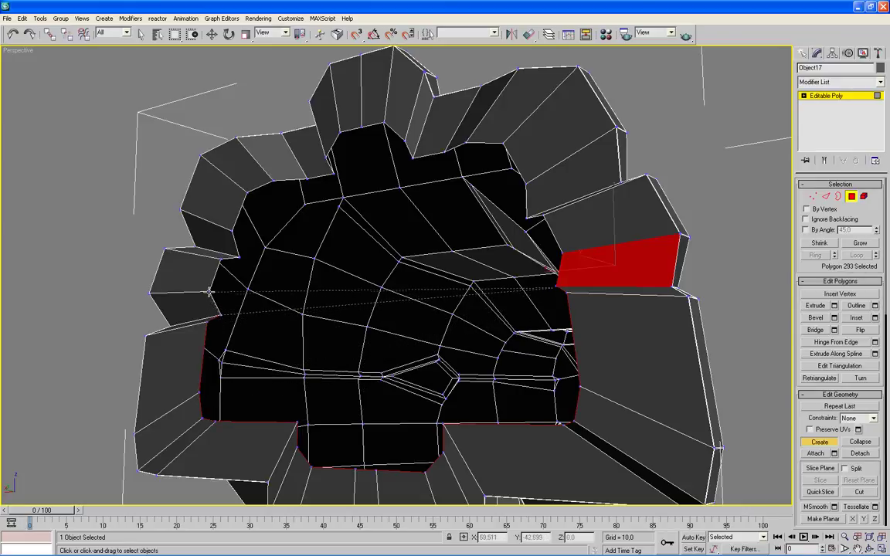
click(218, 261)
click(224, 232)
click(246, 192)
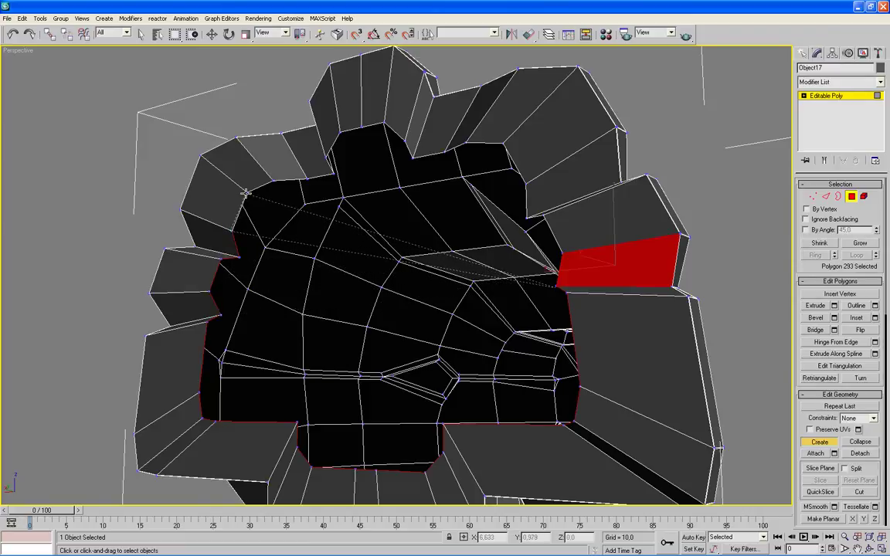
click(333, 174)
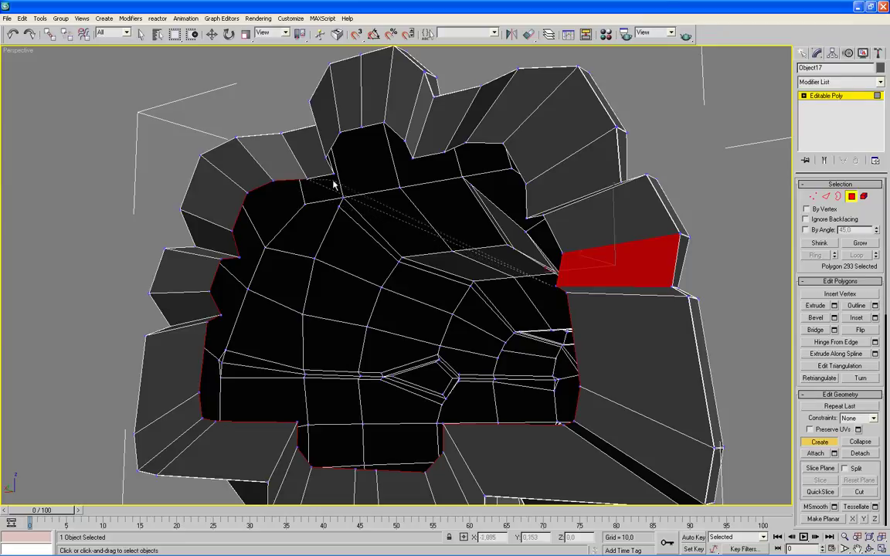
click(340, 133)
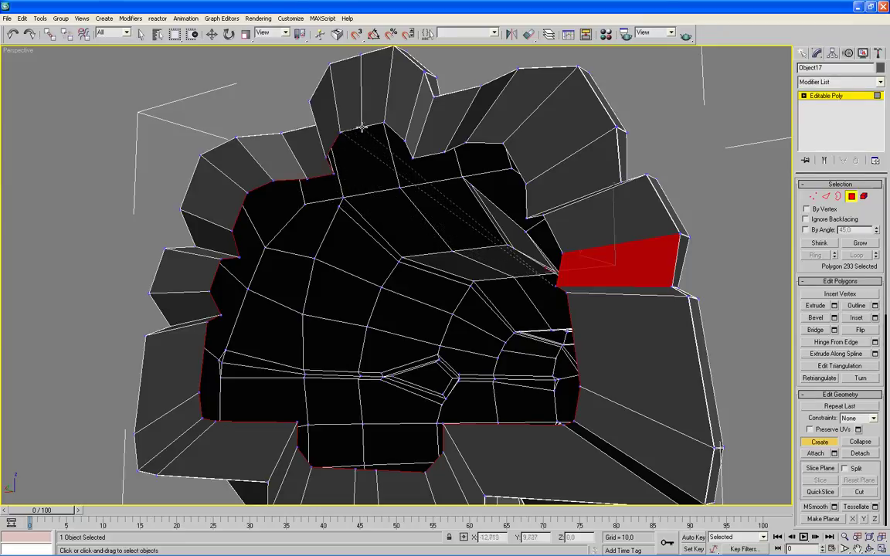
click(383, 122)
click(447, 151)
click(466, 142)
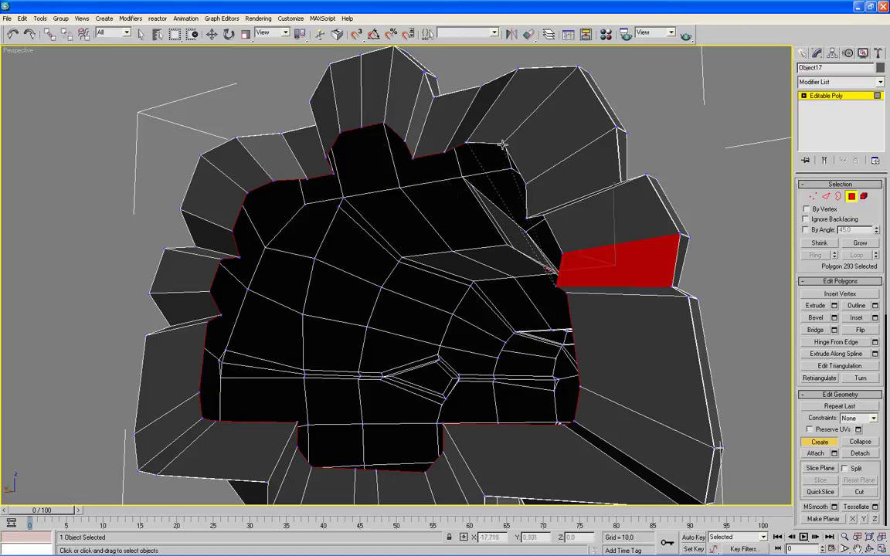
click(503, 144)
click(524, 184)
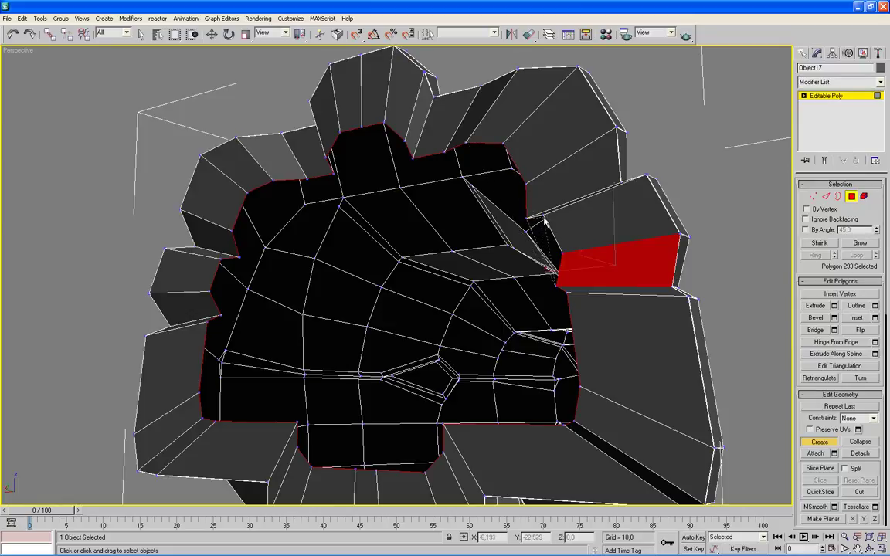
click(557, 270)
- Bevel the cap polygon with Height 0 and Outline -0.17, then exit Polygon mode
right_click(761, 241)
click(834, 318)
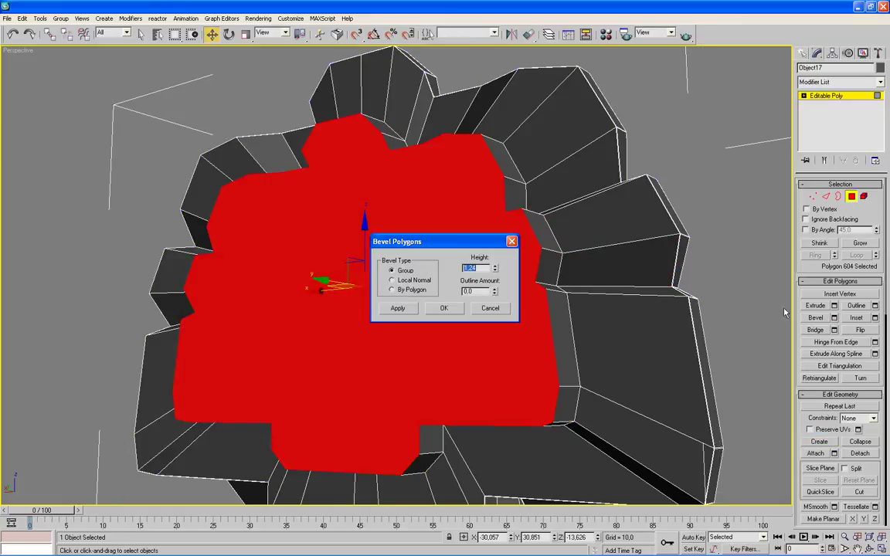
text(0)
key(Return)
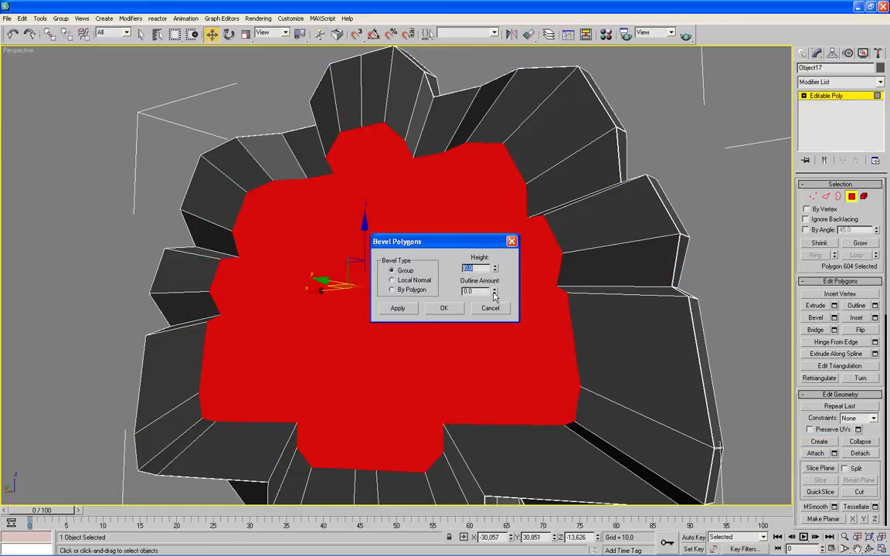
drag(495, 294, 496, 306)
click(398, 308)
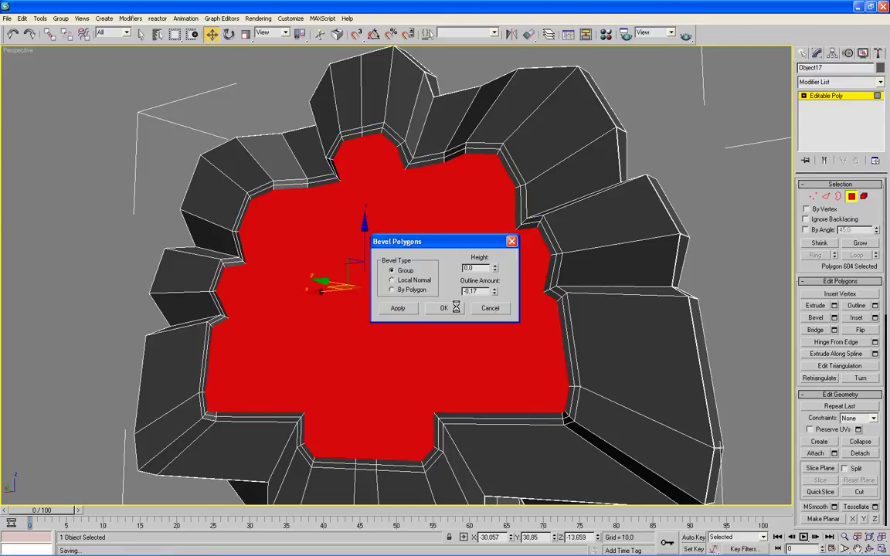
click(454, 307)
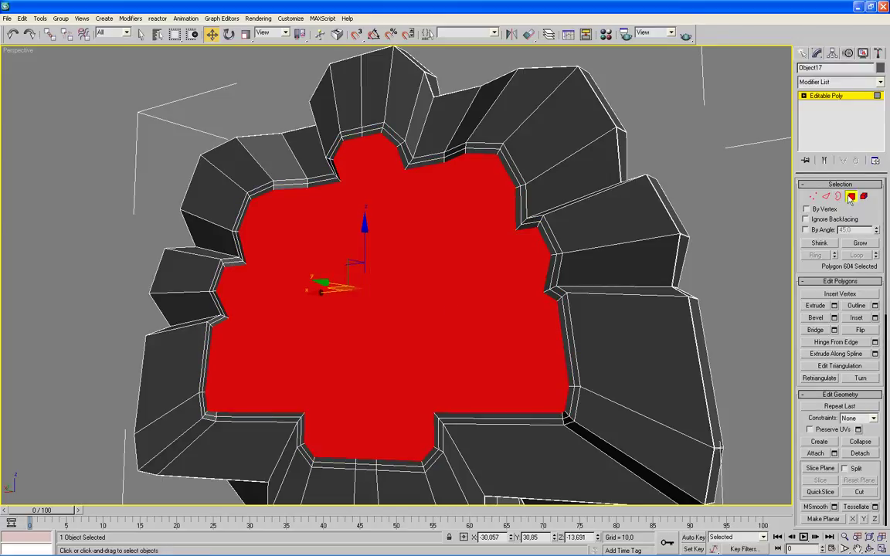
key(4)
drag(802, 424, 796, 307)
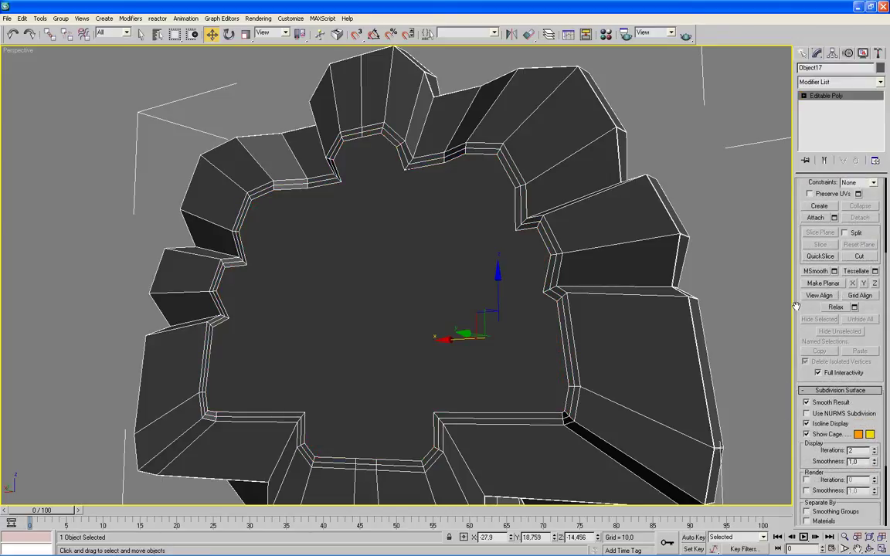
- Re-enable Use NURMS Subdivision on Object17 and frame the smoothed head to inspect it
click(807, 414)
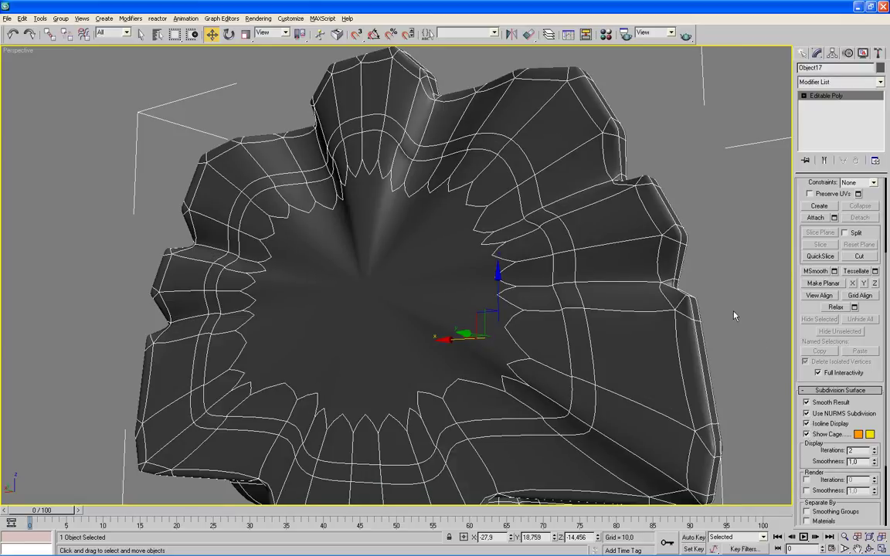
alt+middle_drag(735, 316, 627, 338)
key(z)
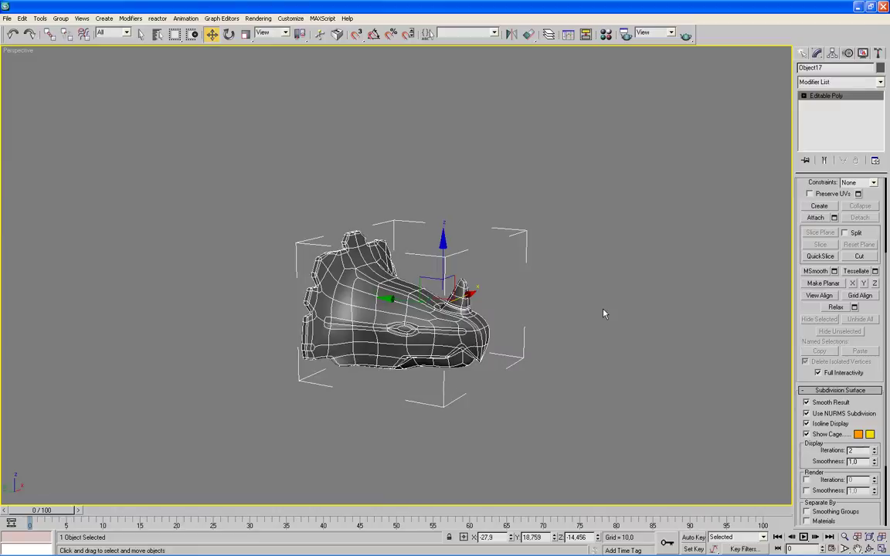
mouse_move(600, 302)
alt+middle_down()
mouse_move(533, 302)
mouse_move(548, 252)
mouse_move(533, 301)
alt+middle_up()
right_click(533, 301)
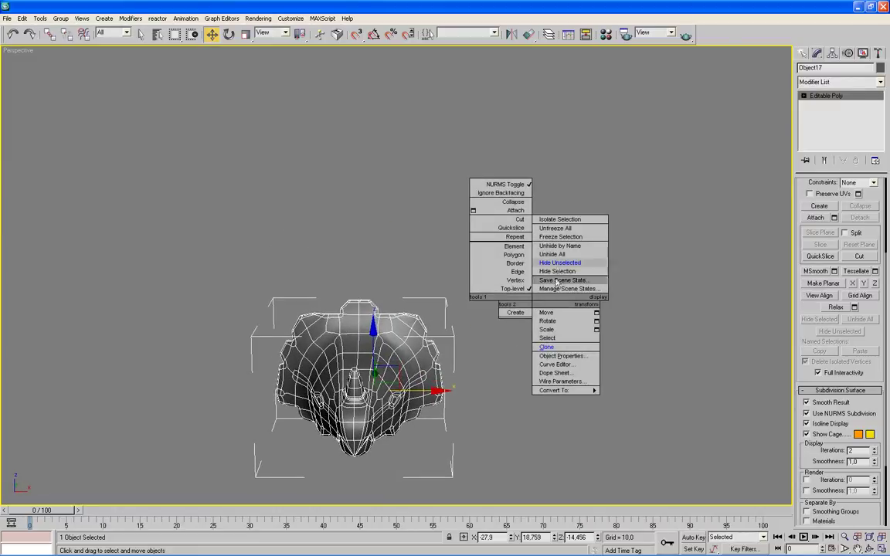
- Unhide All to restore every mech part, then select the box part beside the rhino-head foot
click(554, 255)
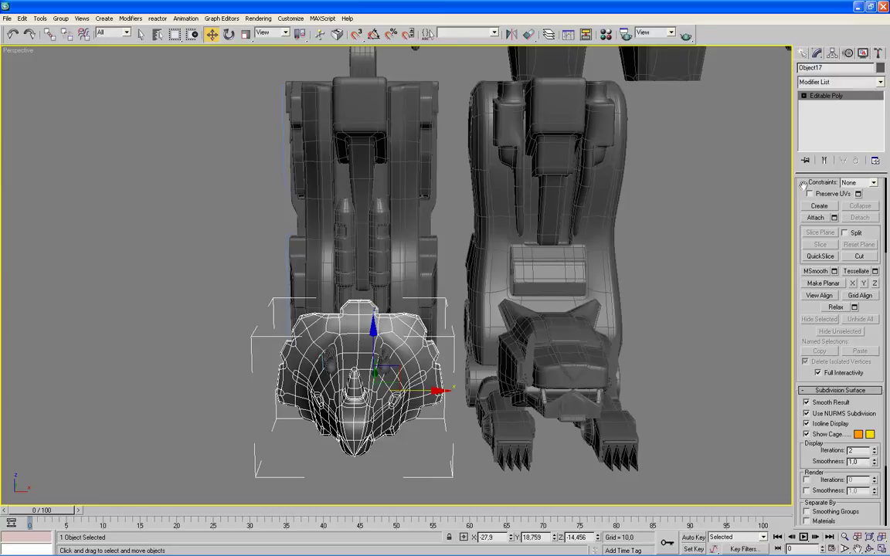
scroll(804, 185, up, 3)
mouse_move(655, 167)
mouse_down()
mouse_move(247, 421)
mouse_move(175, 485)
mouse_up()
key(ctrl+a)
right_click(222, 256)
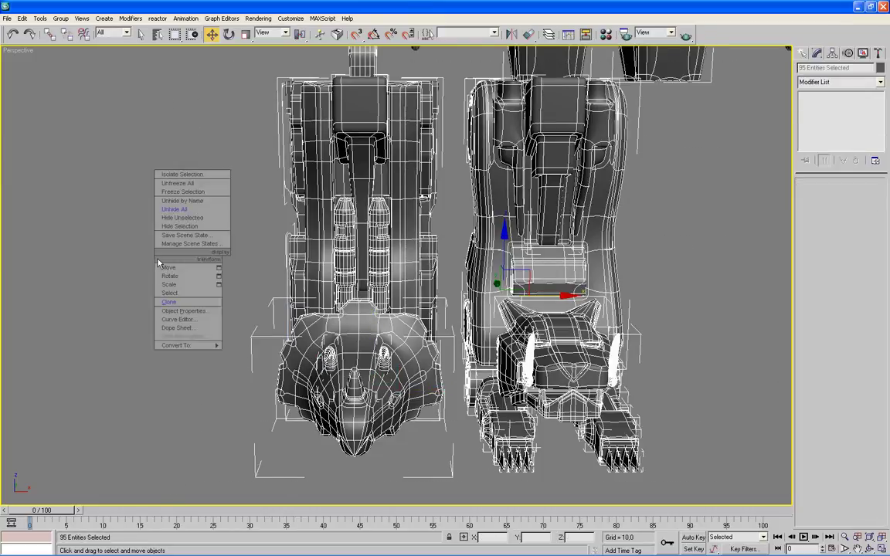
click(173, 228)
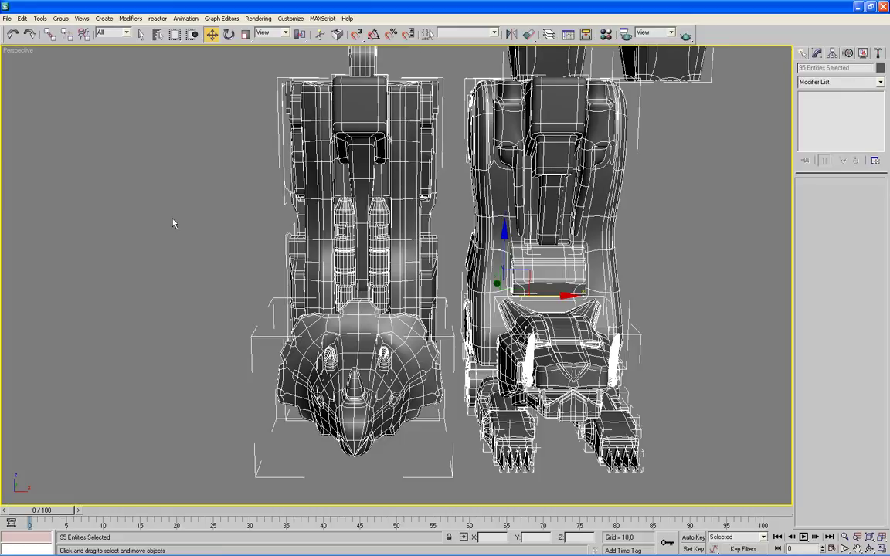
click(664, 318)
mouse_move(679, 334)
alt+middle_down()
mouse_move(719, 321)
mouse_move(695, 328)
alt+middle_up()
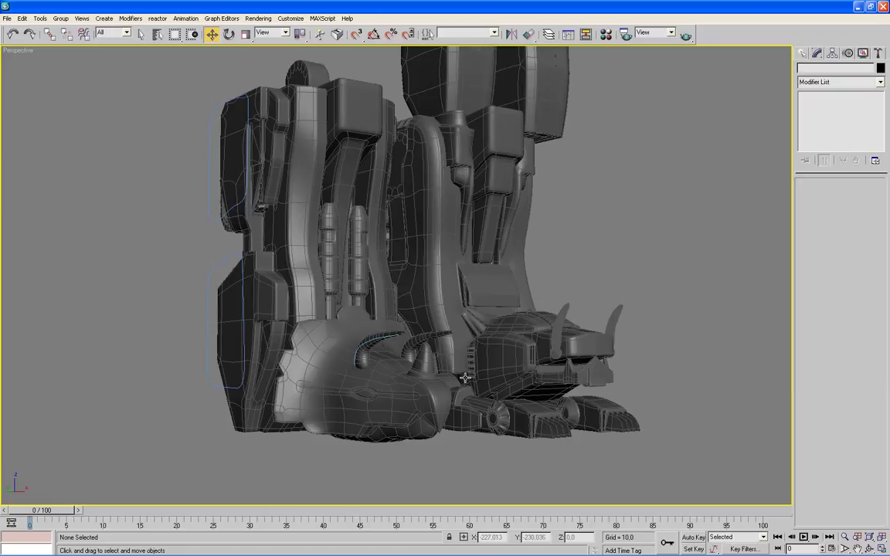
click(464, 377)
- Clone the box as an independent copy, Box214, and move it left along X to −48.61
key(alt+w)
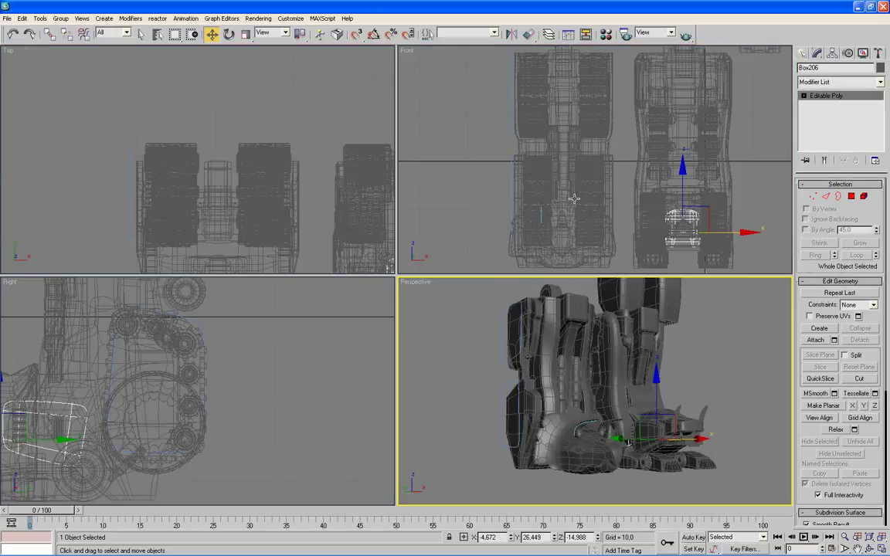
click(690, 183)
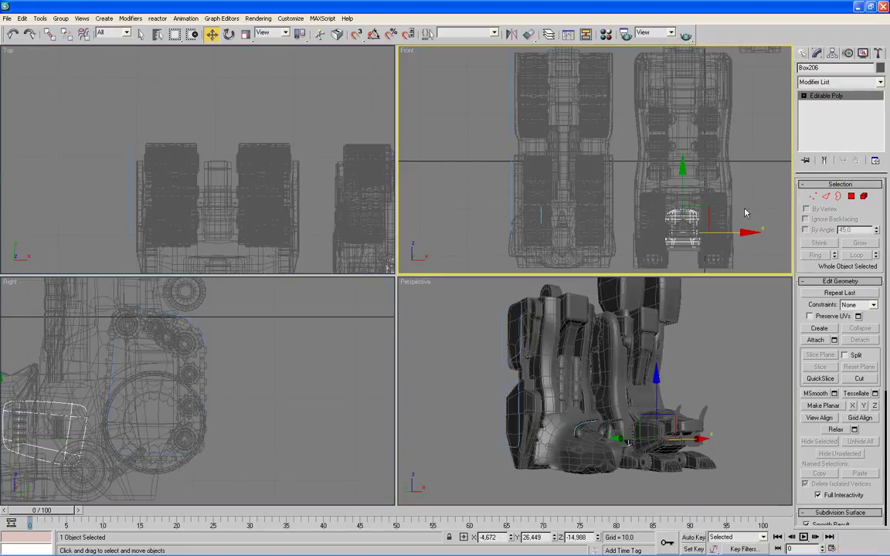
right_click(743, 211)
click(760, 257)
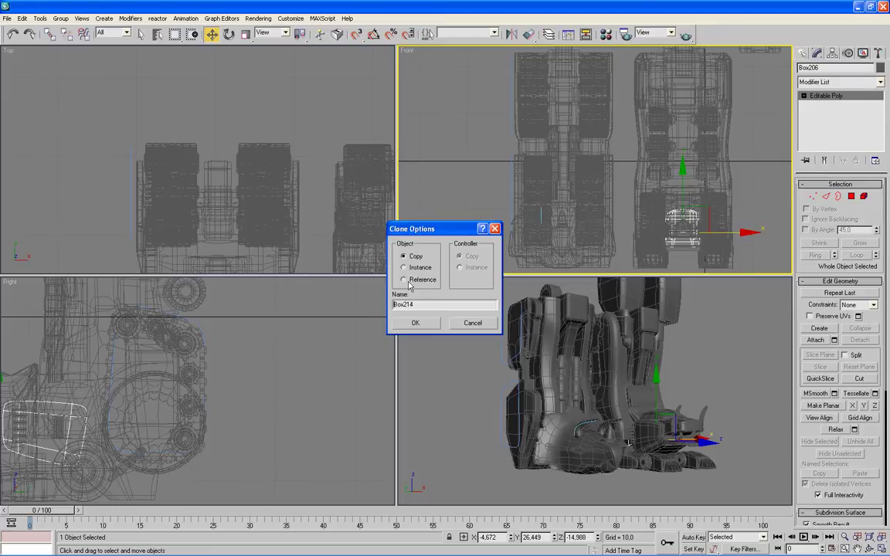
click(415, 323)
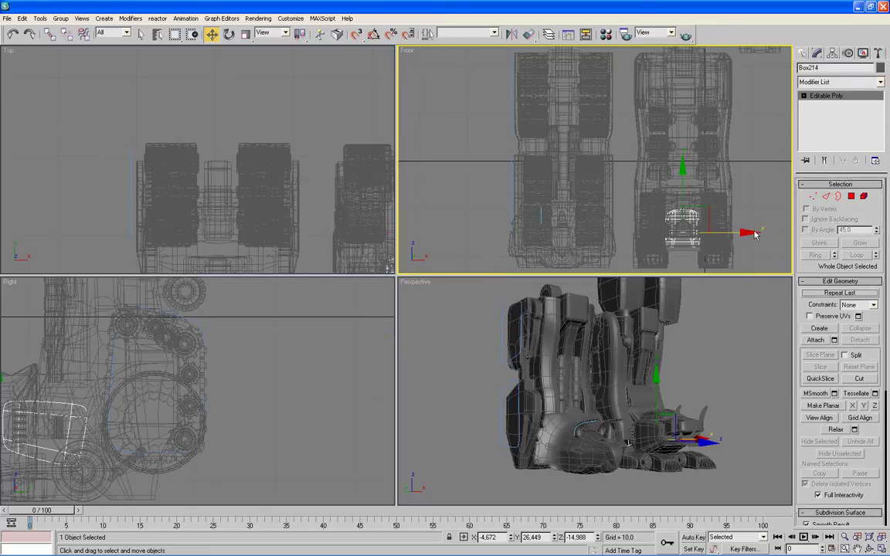
drag(755, 235, 546, 239)
- Change the Right viewport to the Left view and maximize it
right_click(280, 391)
right_click(10, 285)
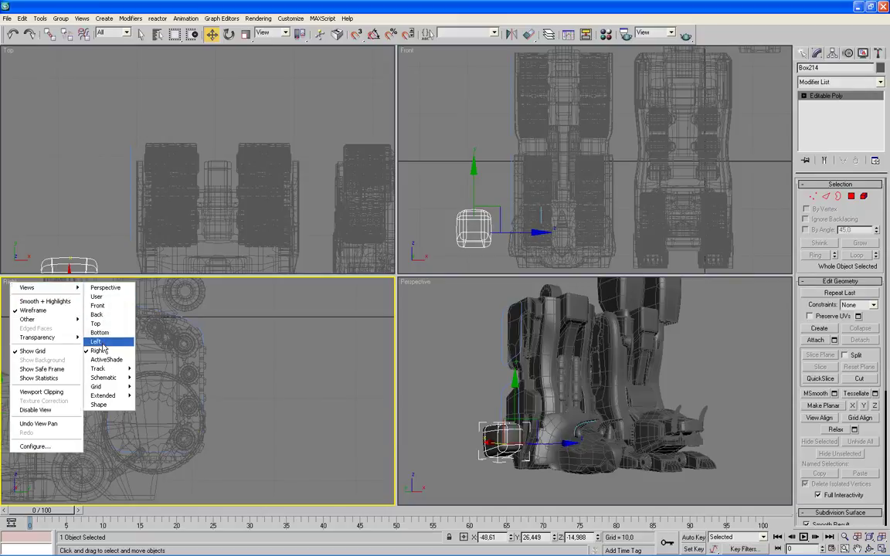
click(100, 342)
key(alt+w)
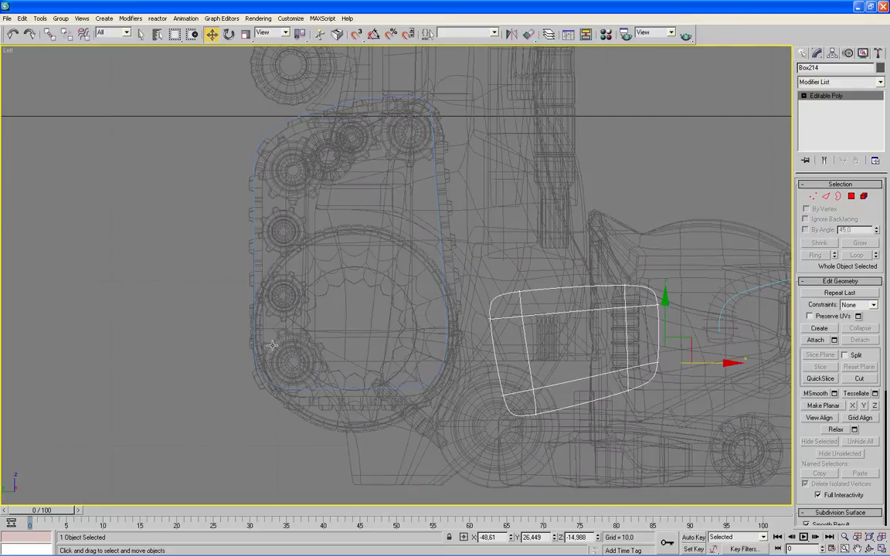
- Enter Vertex mode on Box214 and work in a maximized, smooth-shaded Left view
scroll(307, 320, down, 2)
scroll(307, 320, down, 1)
key(alt+w)
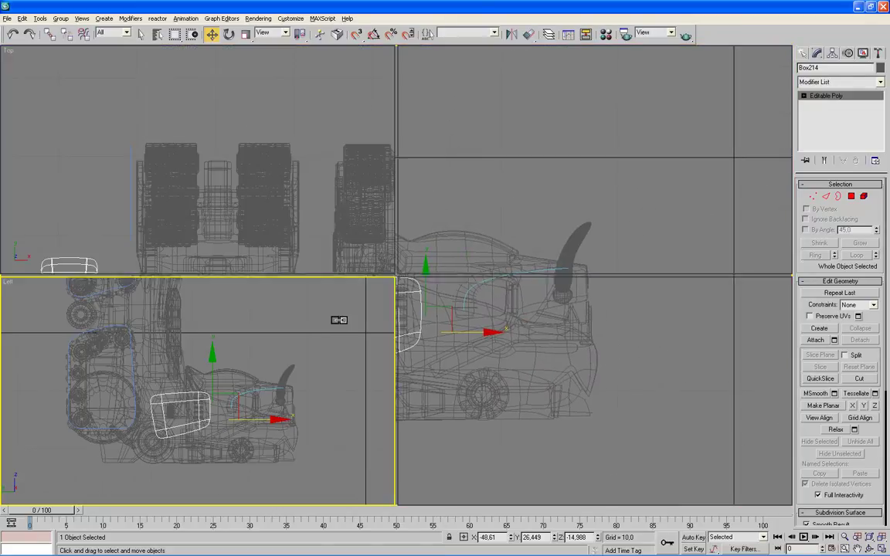
right_click(470, 378)
key(alt+w)
alt+middle_drag(456, 382, 510, 379)
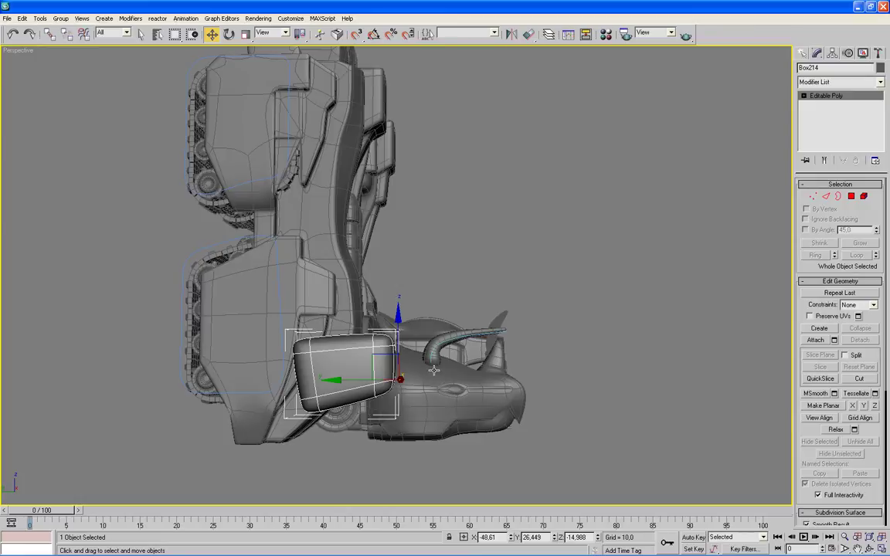
key(1)
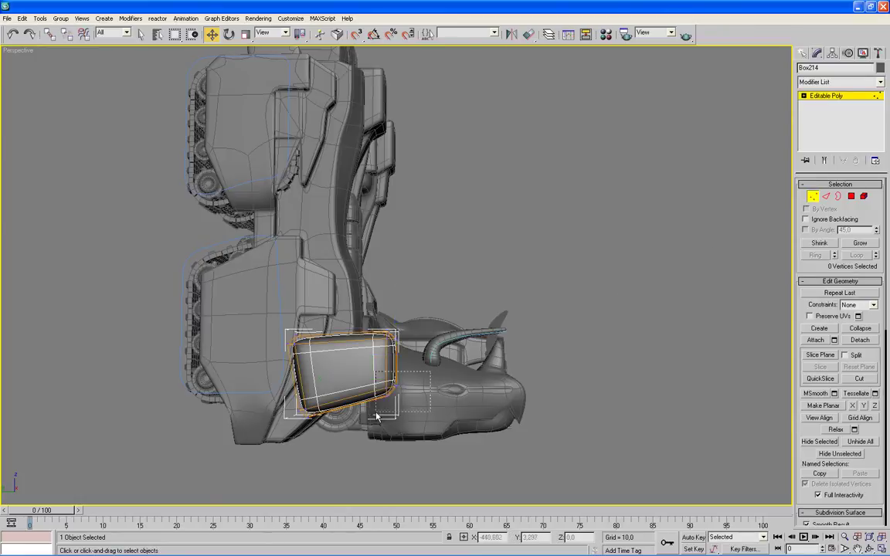
key(alt+w)
right_click(279, 420)
key(alt+w)
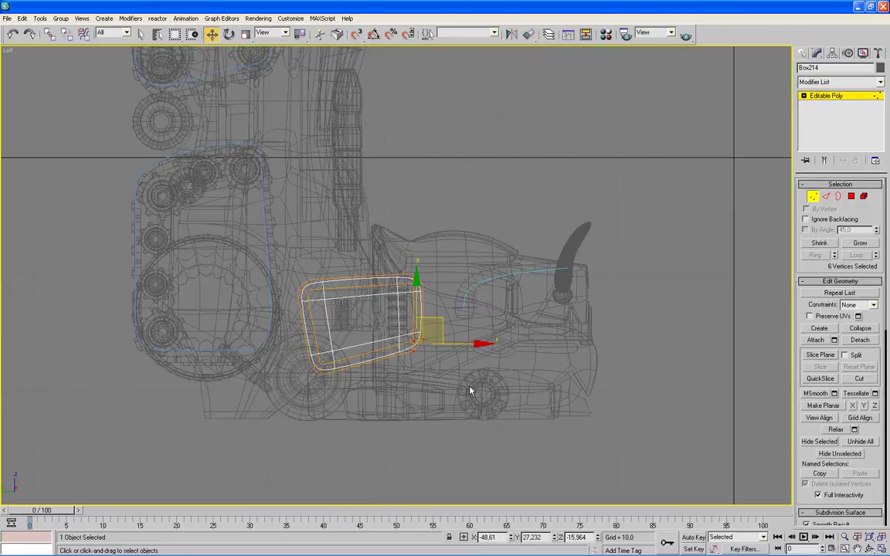
key(F3)
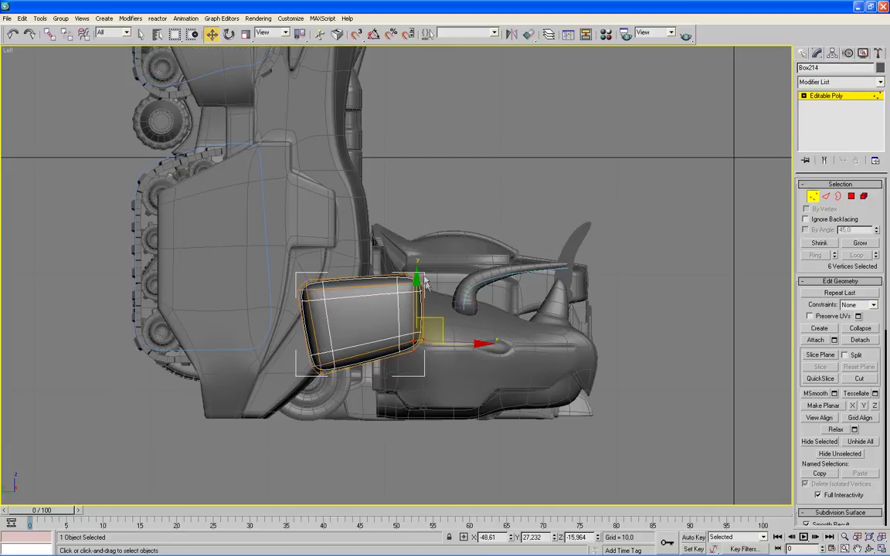
- Move the six selected box vertices down in Y to fit the rhino-head foot, then exit Vertex mode
drag(417, 288, 418, 311)
drag(414, 220, 414, 270)
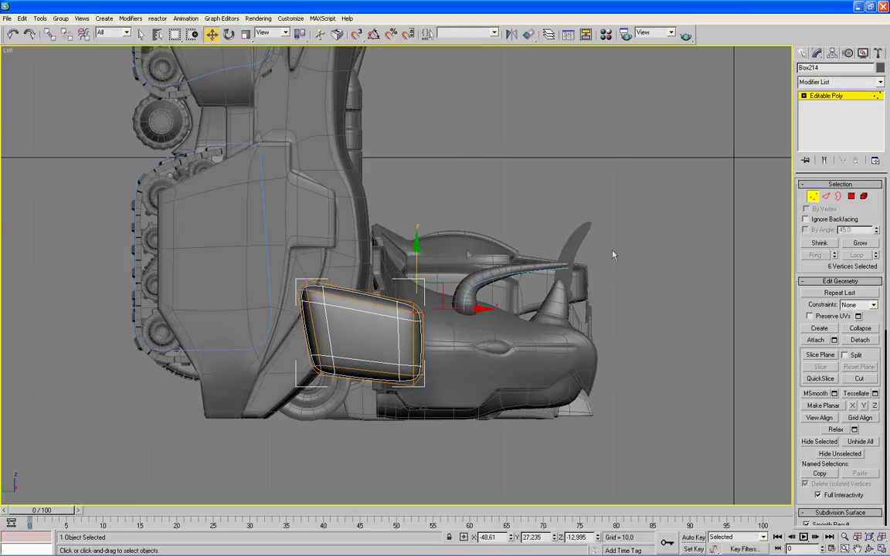
click(813, 197)
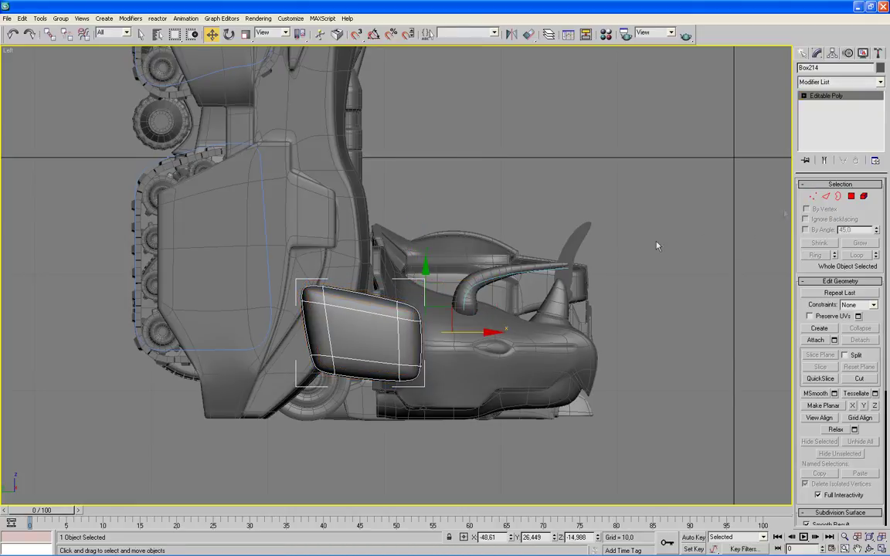
key(alt+w)
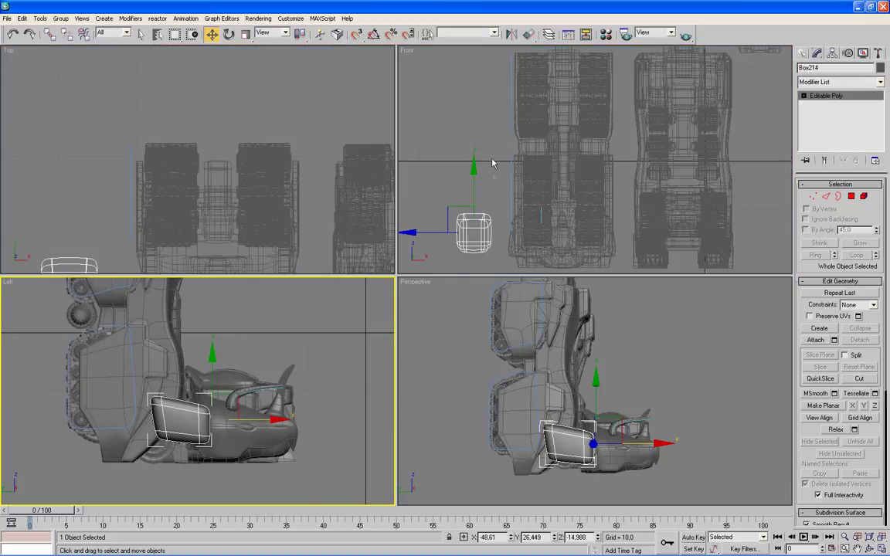
- In a zoomed, maximized Front view, slide Box214 right along X to about −29.99
middle_click(496, 147)
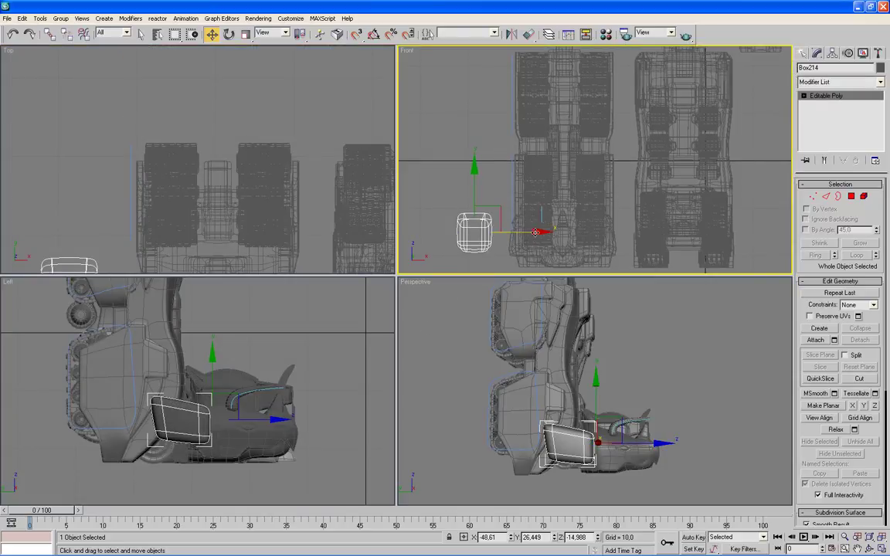
key(alt+w)
middle_drag(495, 305, 502, 186)
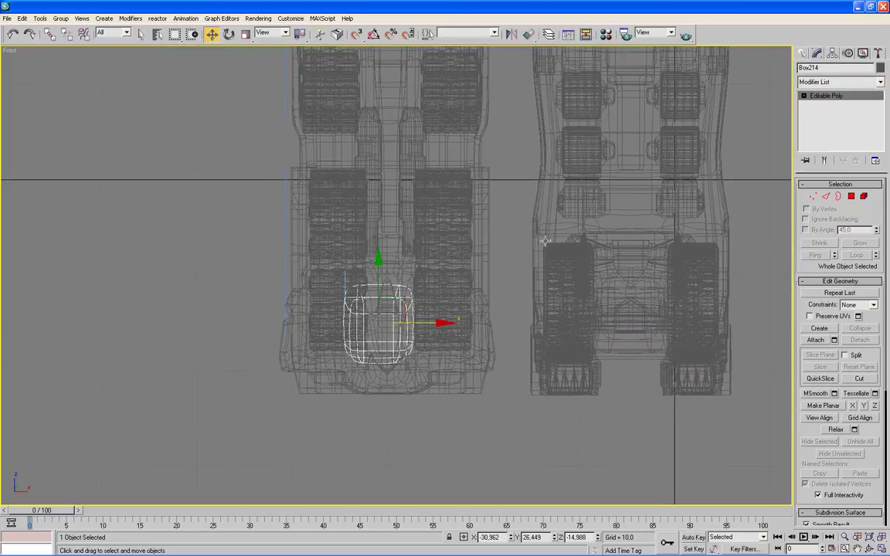
scroll(475, 274, up, 3)
scroll(464, 282, up, 3)
drag(420, 372, 440, 370)
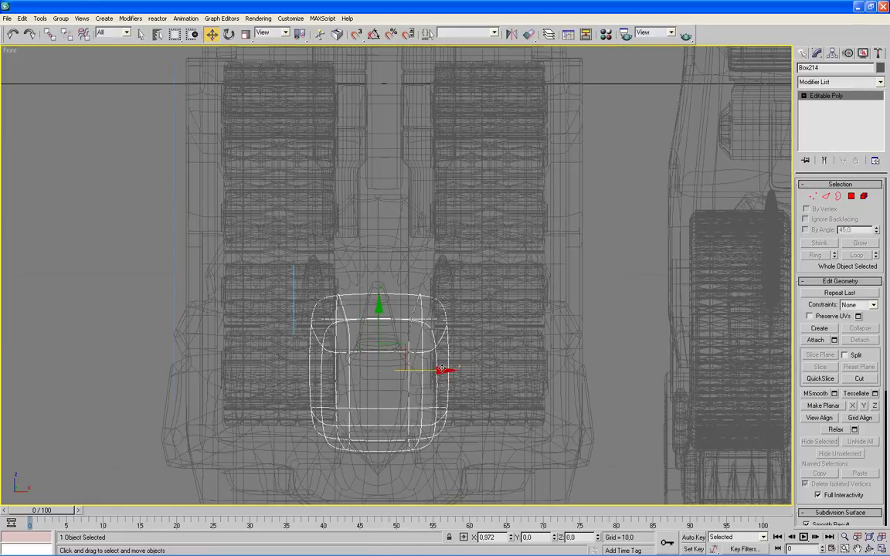
- Check the box's placement under the rhino-head foot from an orbited, maximized Perspective view
key(alt+w)
right_click(626, 384)
key(alt+w)
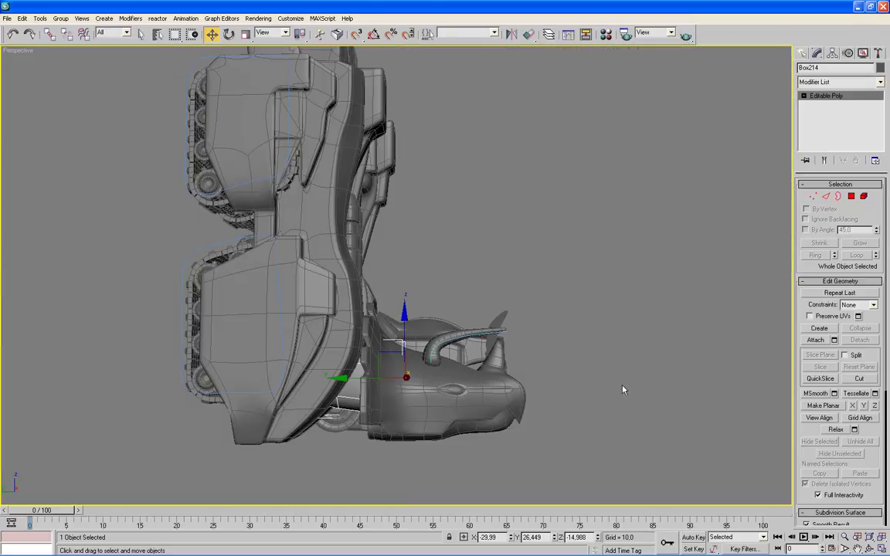
mouse_move(596, 383)
alt+middle_down()
mouse_move(610, 350)
mouse_move(596, 373)
mouse_move(595, 388)
mouse_move(603, 385)
alt+middle_up()
click(813, 198)
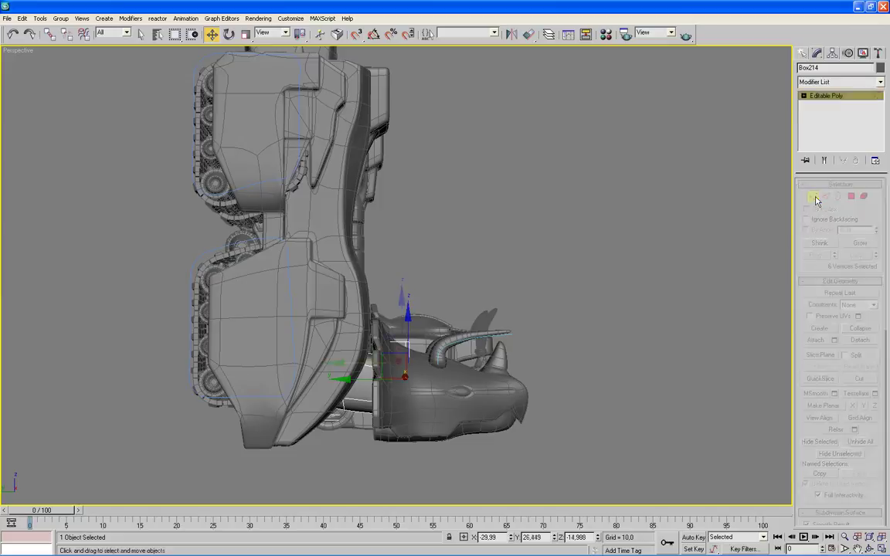
- Back in four views, select just the box's lower-left vertices
key(alt+w)
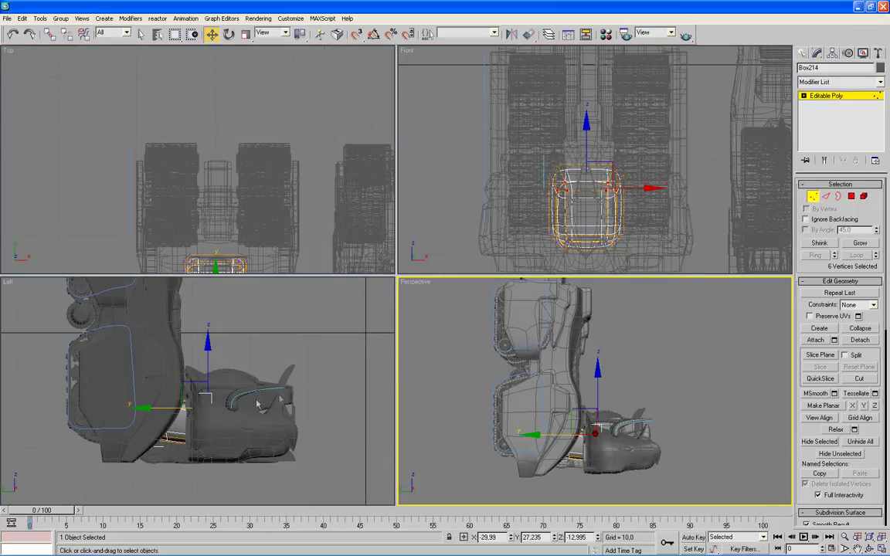
middle_drag(322, 245, 315, 190)
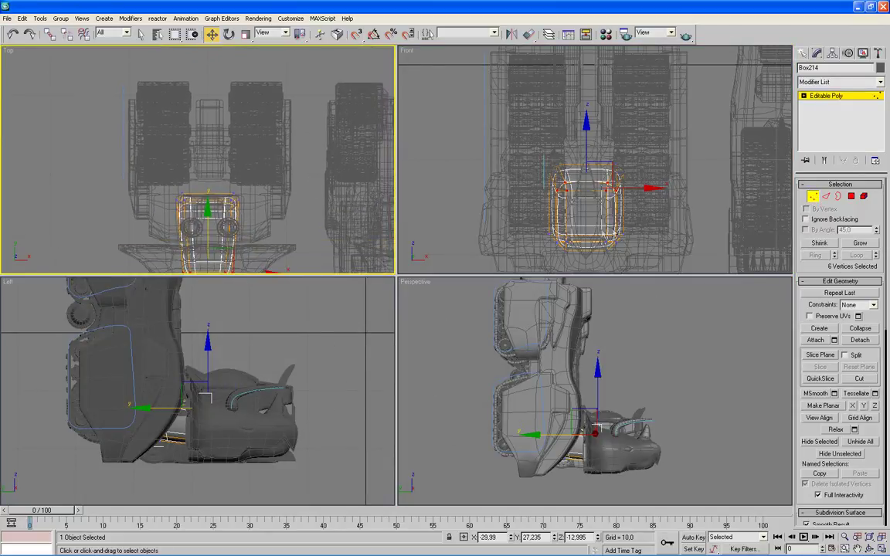
drag(543, 209, 640, 228)
mouse_move(338, 367)
mouse_down()
mouse_move(229, 388)
mouse_move(188, 425)
mouse_up()
mouse_move(163, 492)
mouse_down()
mouse_move(147, 423)
mouse_move(154, 419)
mouse_up()
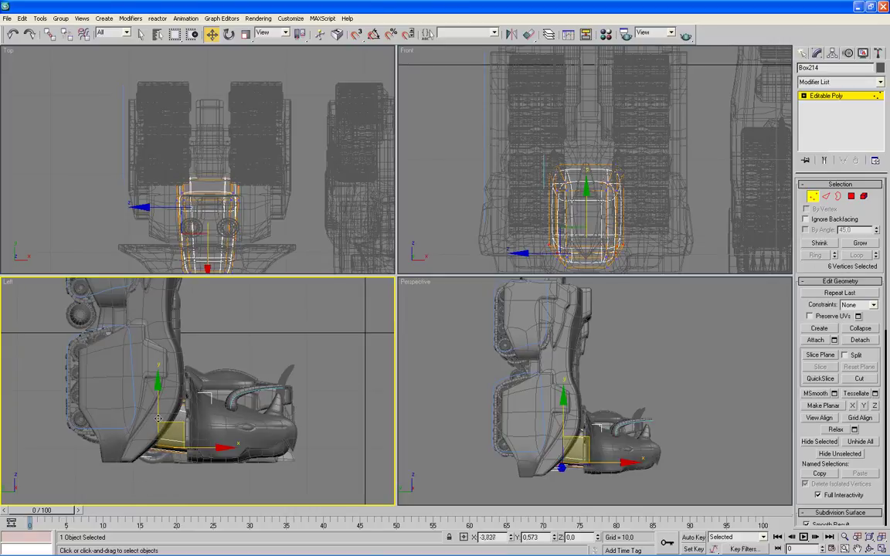
- Orbit and maximize the Perspective view, exit vertex editing and deselect everything
mouse_move(432, 469)
alt+middle_down()
mouse_move(435, 454)
mouse_move(424, 465)
mouse_move(448, 463)
mouse_move(435, 469)
mouse_move(530, 332)
alt+middle_up()
key(alt+w)
key(ctrl+b)
scroll(590, 373, down, 5)
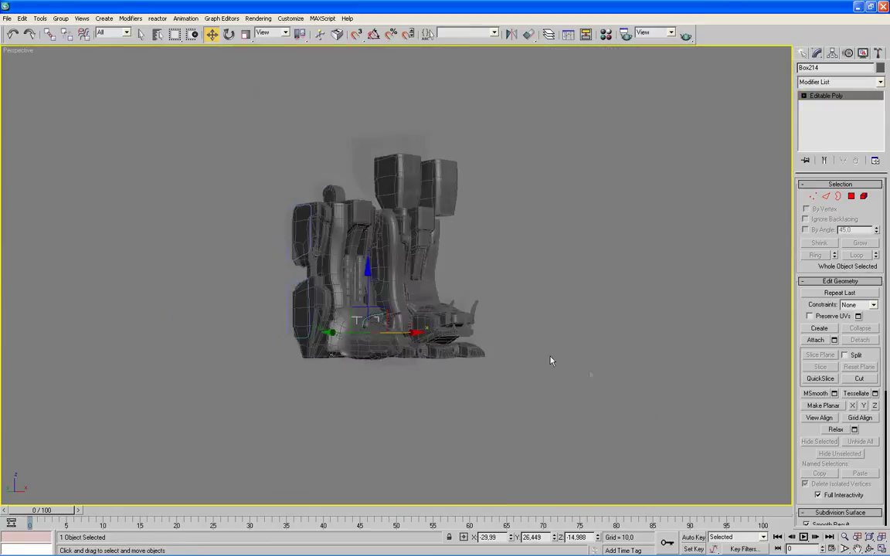
scroll(588, 350, up, 5)
click(652, 356)
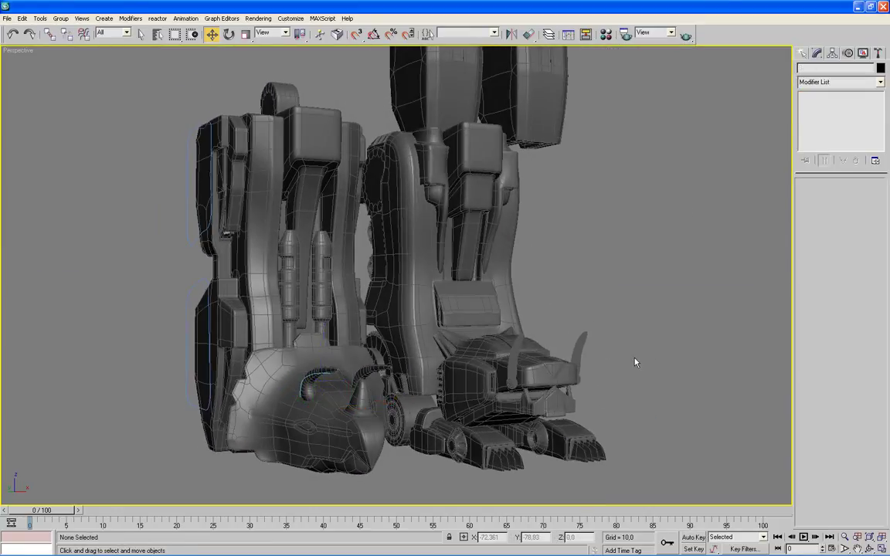